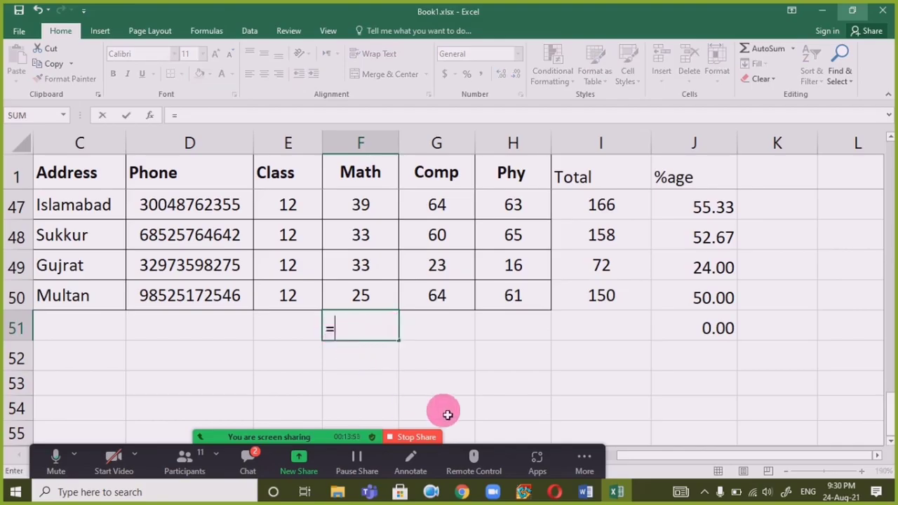
Discard the unfinished formula entry in cell F51
key(Escape)
scroll(411, 414, up, 13)
scroll(577, 343, down, 15)
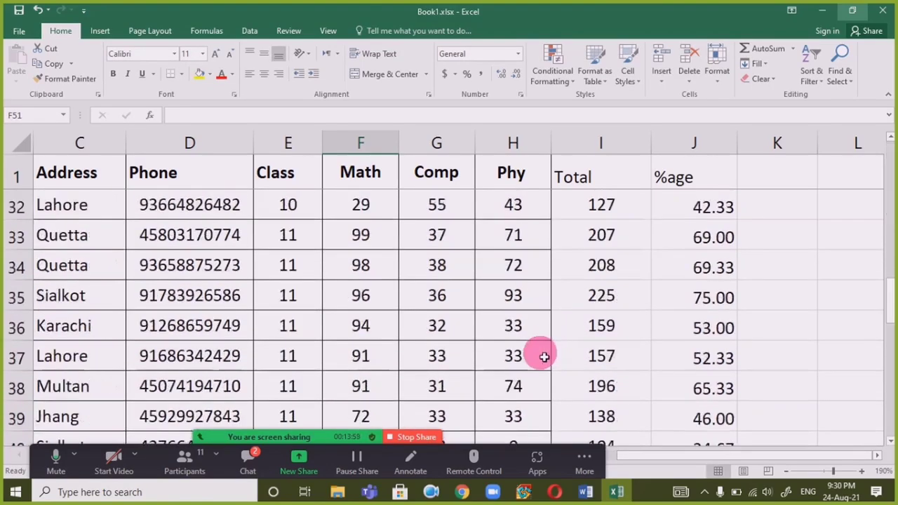
scroll(471, 388, up, 3)
scroll(469, 387, down, 2)
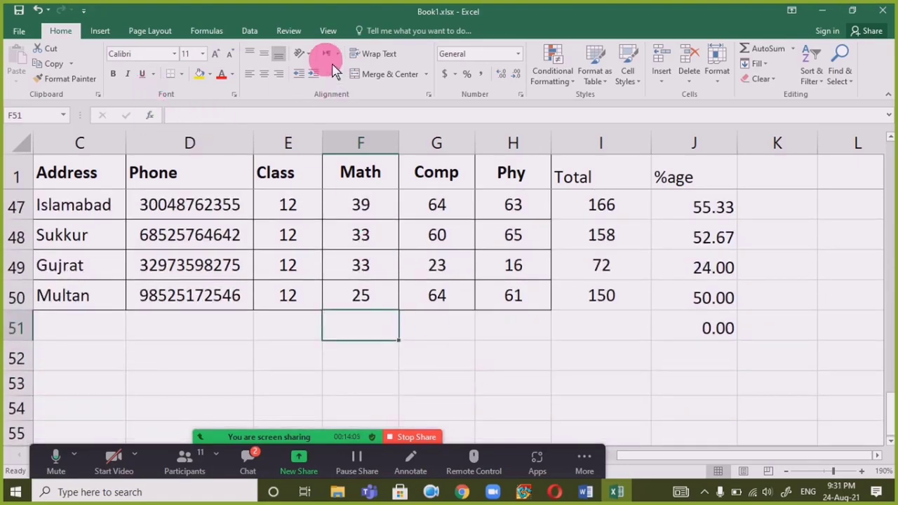
Browse the complete function list in the Insert Function dialog for cell F51 without inserting a function
click(798, 50)
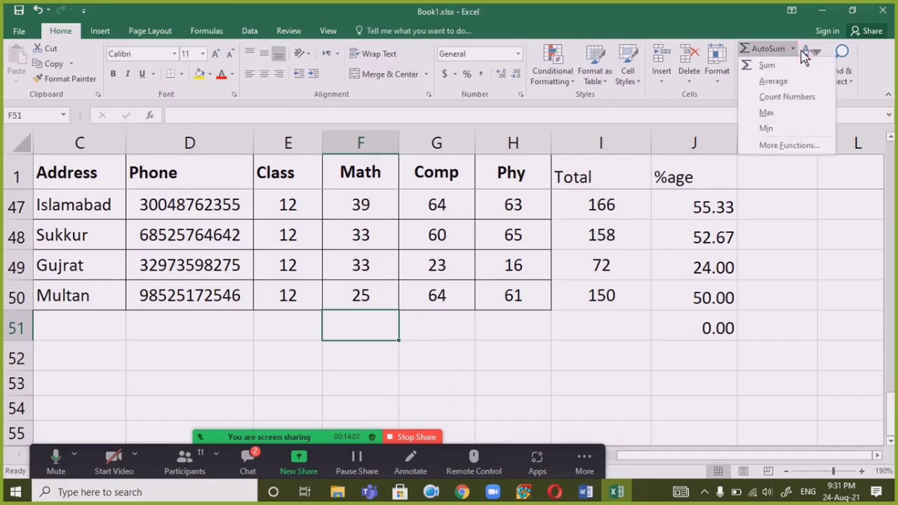
click(787, 147)
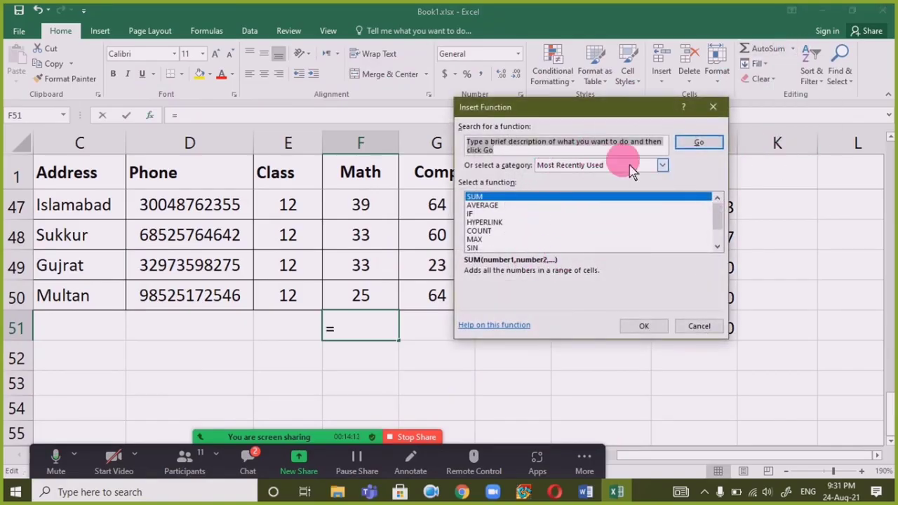
click(662, 164)
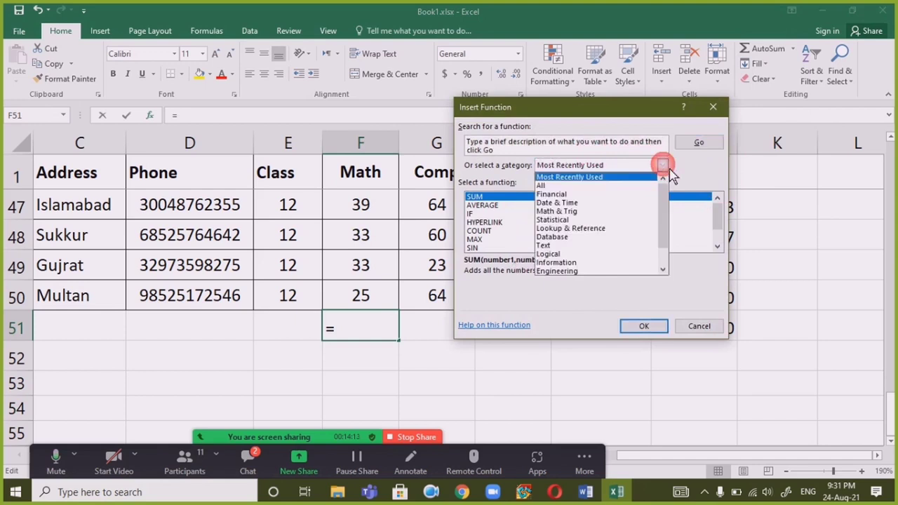
click(638, 186)
click(716, 246)
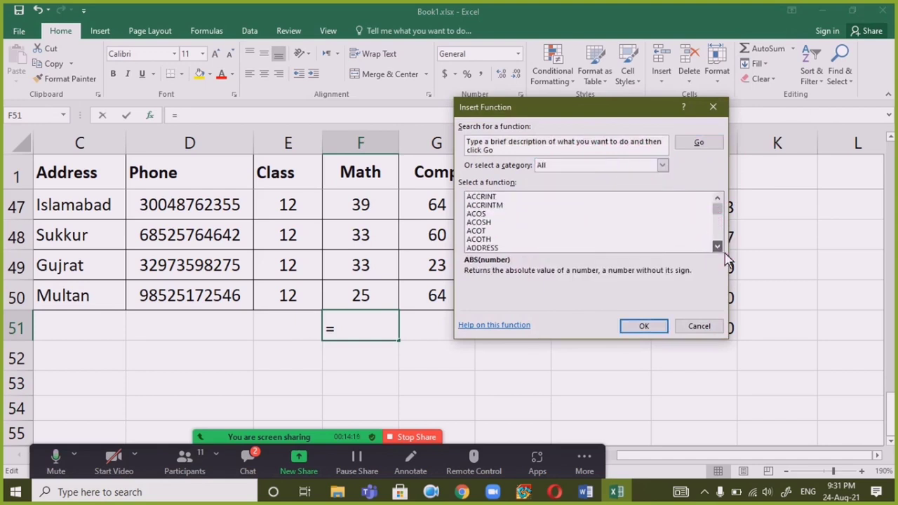
mouse_move(717, 246)
mouse_down()
mouse_move(727, 257)
mouse_move(716, 245)
mouse_up()
click(716, 225)
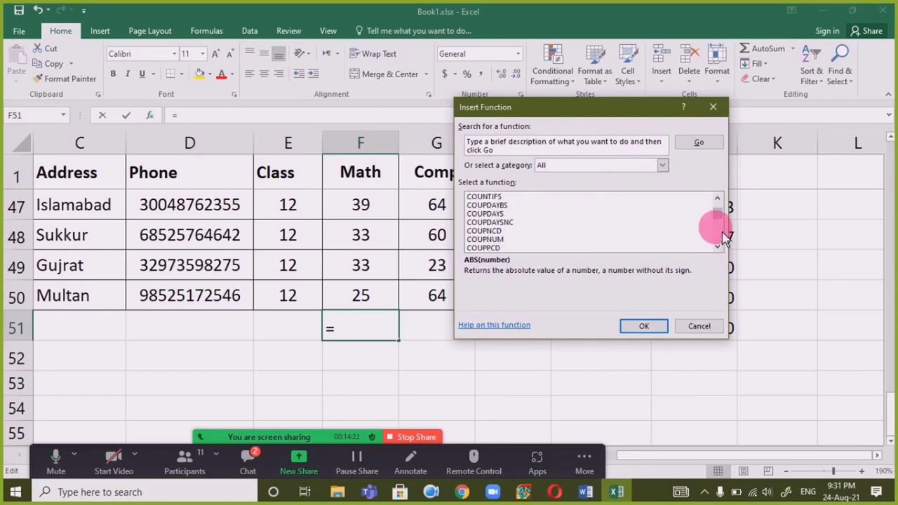
click(717, 233)
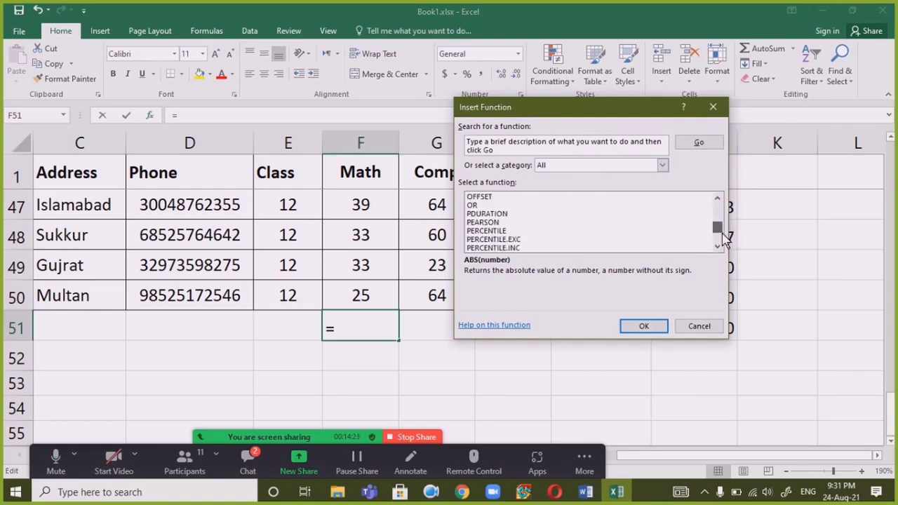
drag(722, 234, 719, 247)
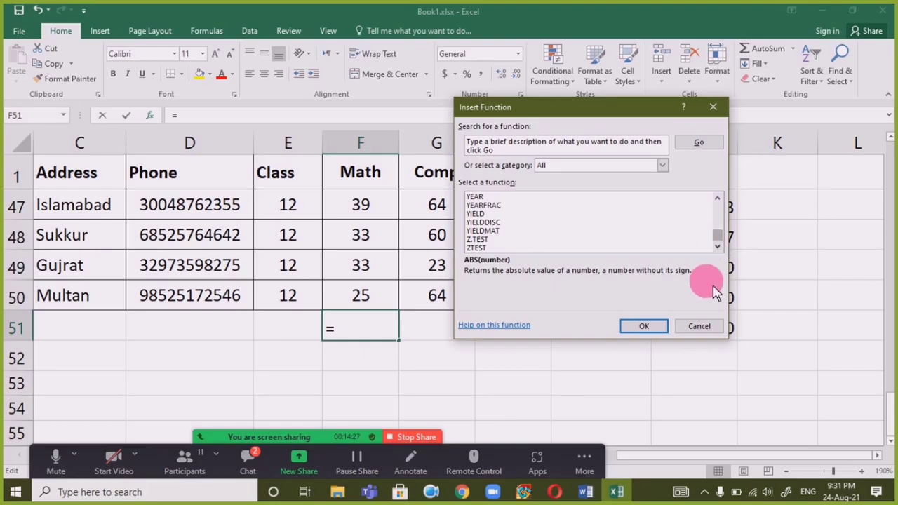
click(699, 327)
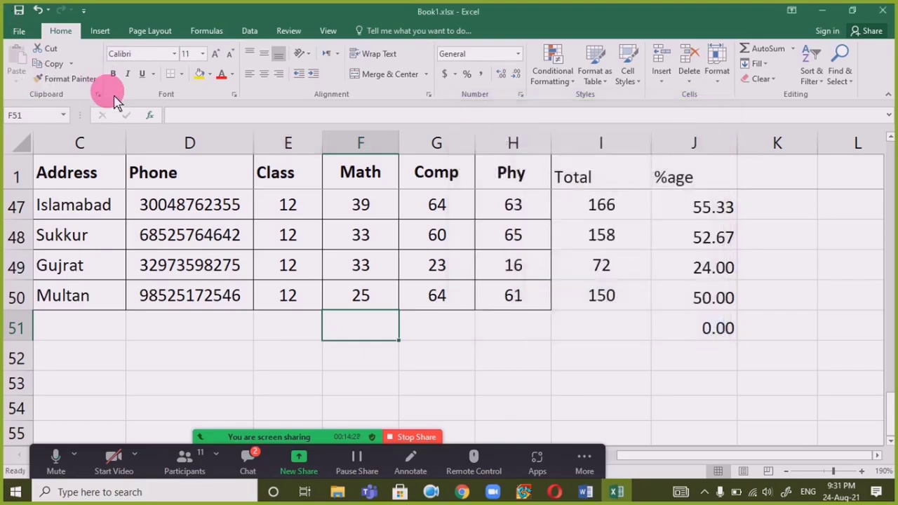
click(149, 115)
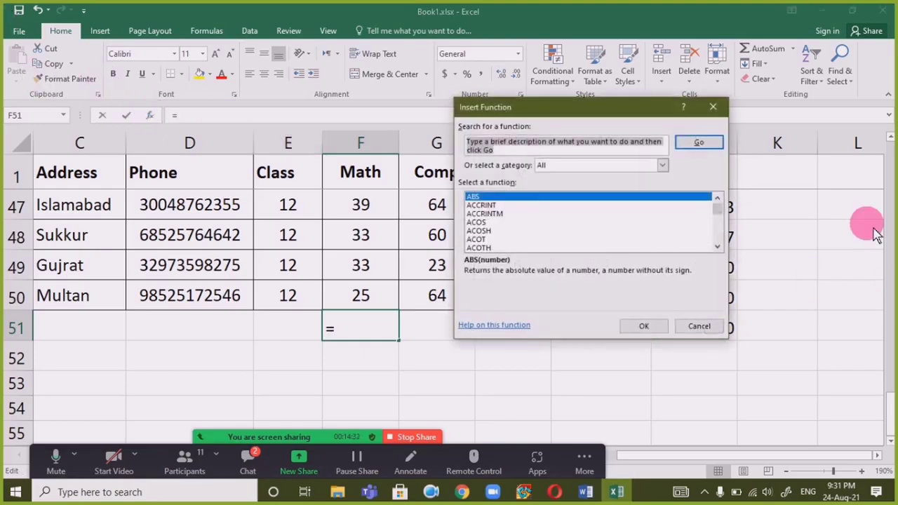
click(713, 107)
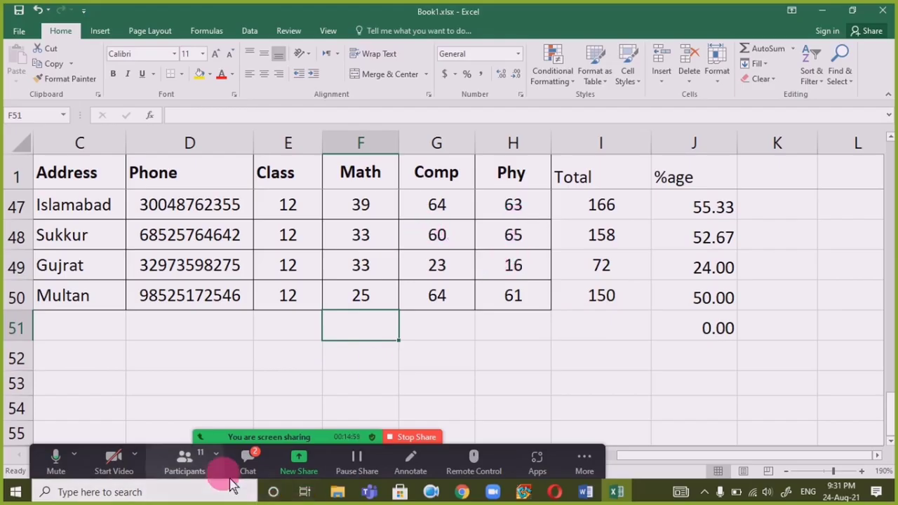
Check the meeting chat messages and return to cell F51 in the worksheet
click(264, 469)
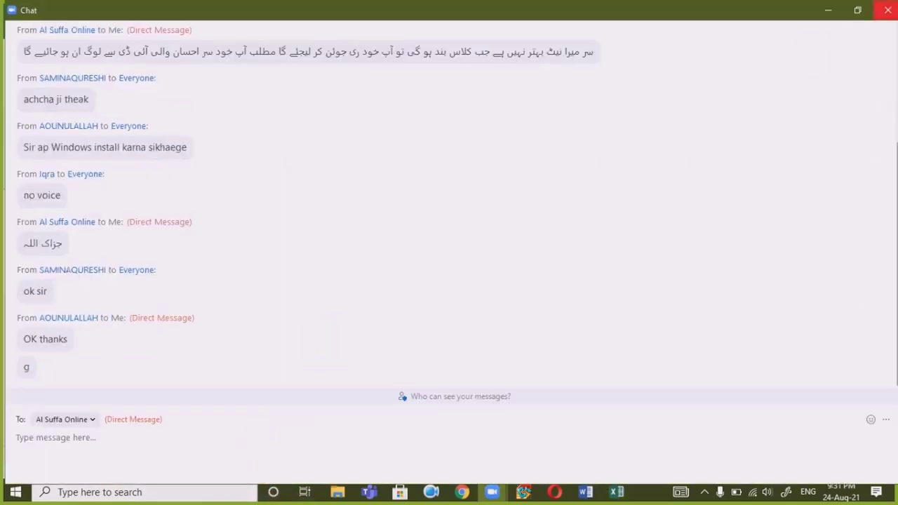
click(887, 9)
click(380, 331)
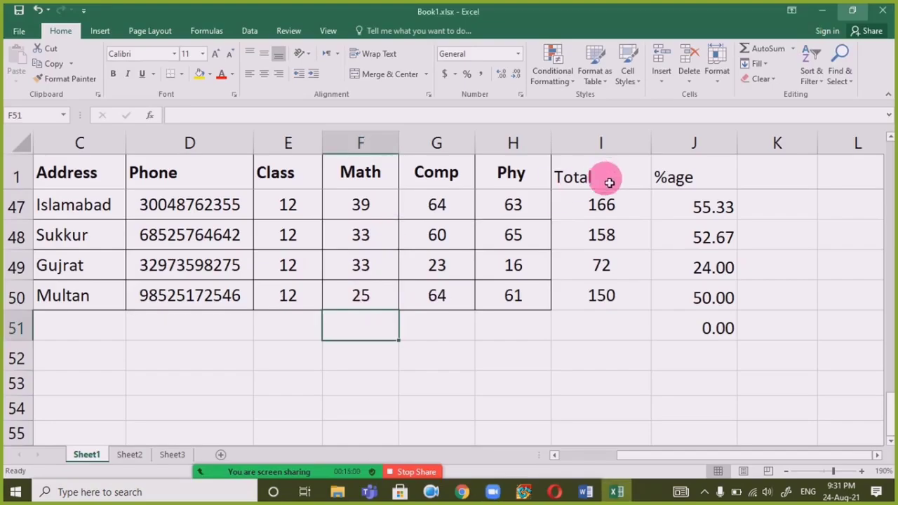
Replace the addition formula in the first student's Total cell, I2, with the start of a SUM function, =SUM(
scroll(594, 250, up, 10)
scroll(595, 250, up, 5)
click(600, 203)
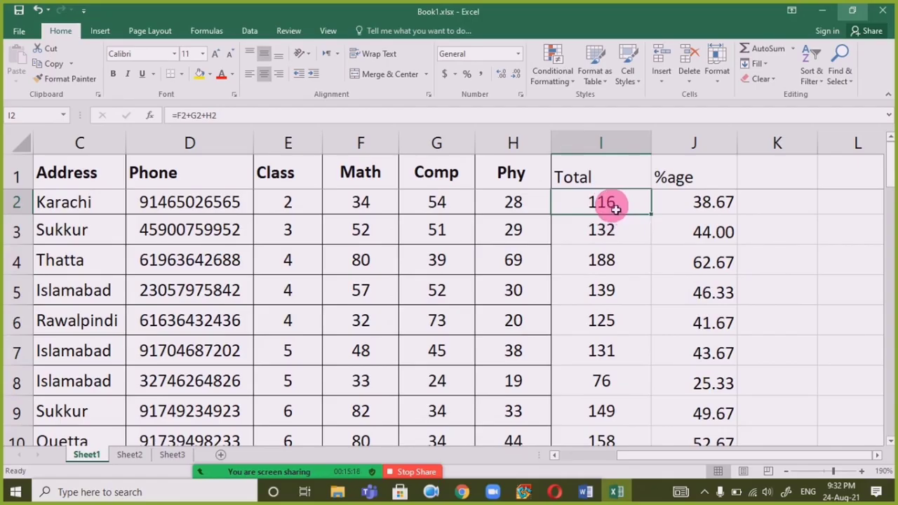
double_click(614, 204)
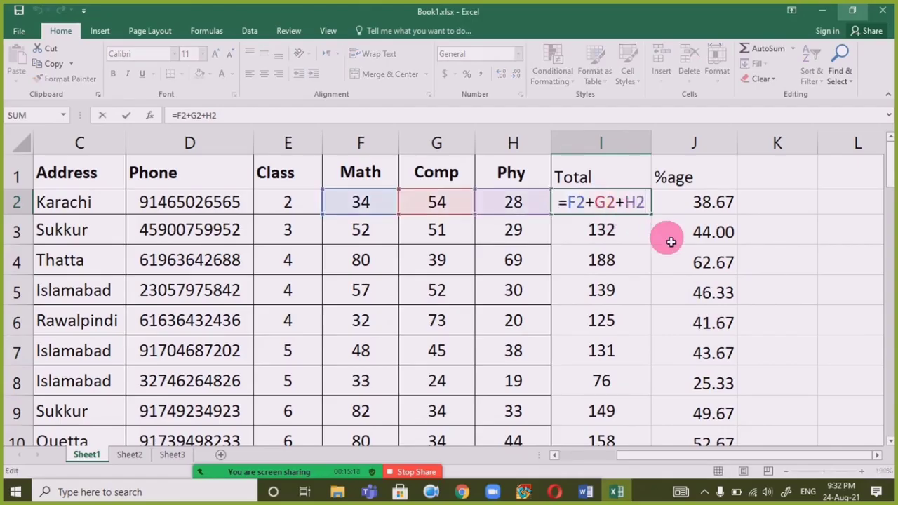
key(shift+Left)
key(shift+Left)
key(shift+Left)
key(shift+Left)
key(shift+Left)
key(shift+Left)
key(shift+Left)
key(shift+Left)
key(shift+Left)
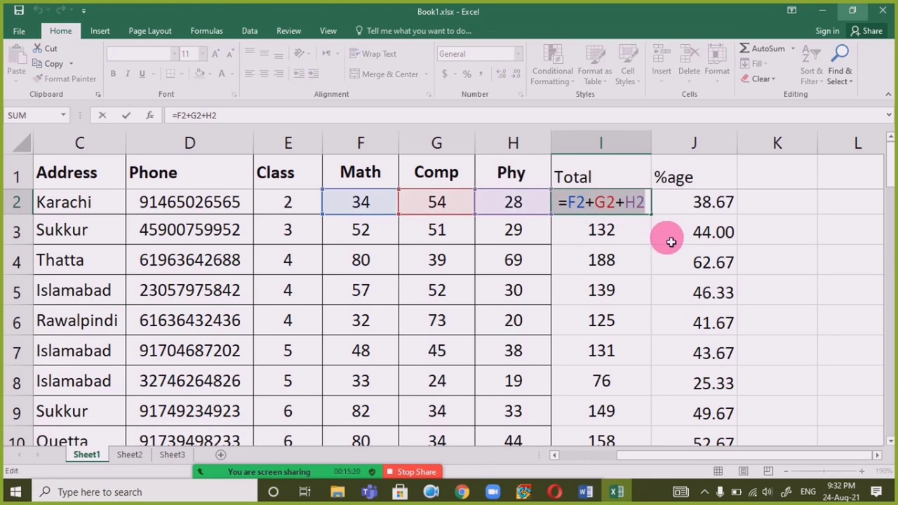
text(=SUM)
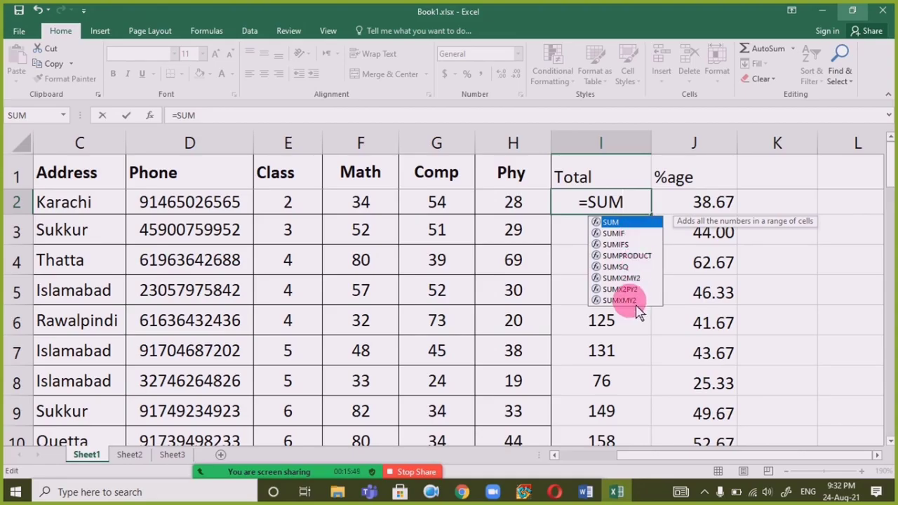
click(636, 206)
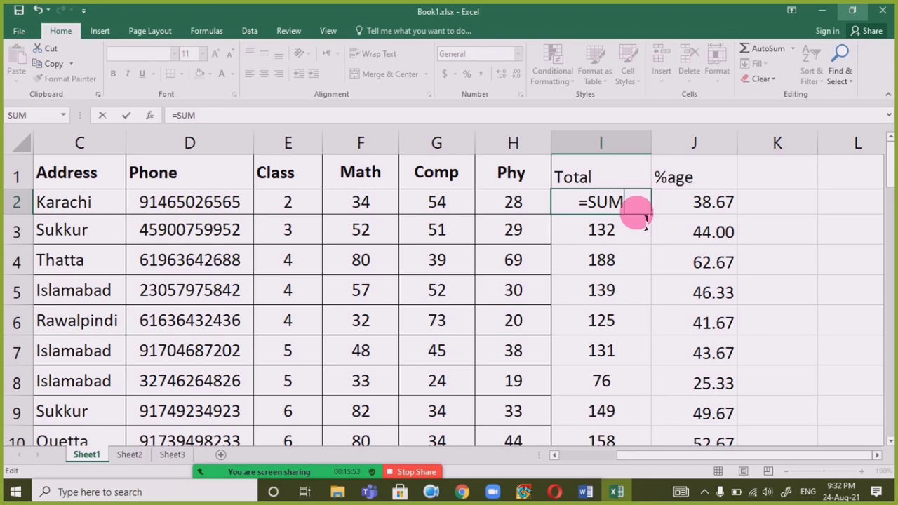
text(()
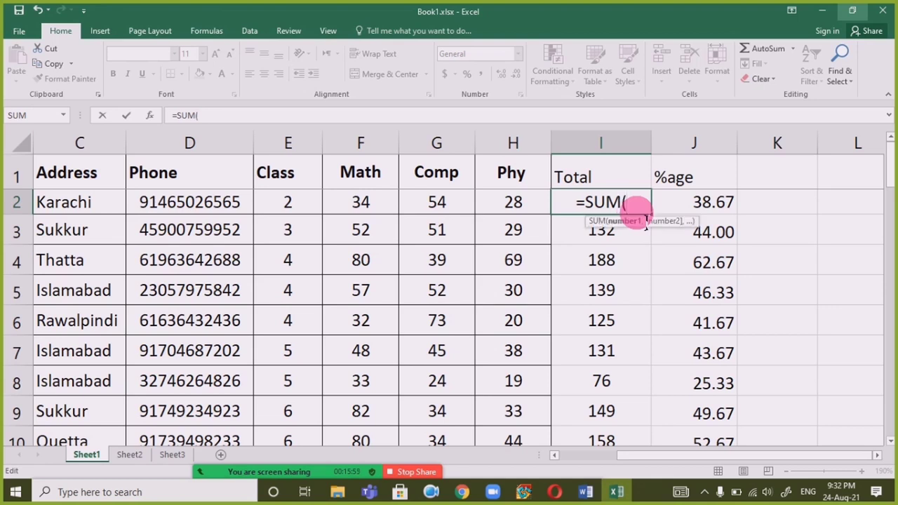
Complete the SUM formula in I2 with the range F2:H2 and enter it
click(361, 205)
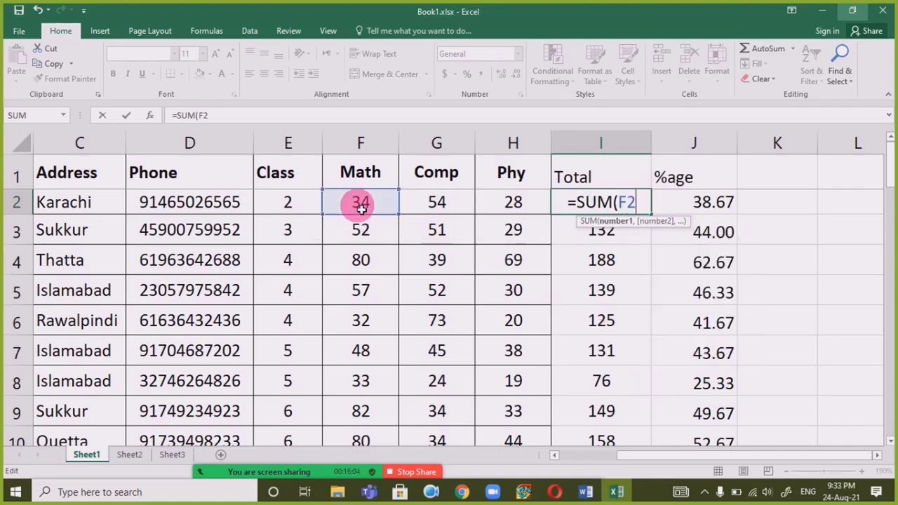
text(:)
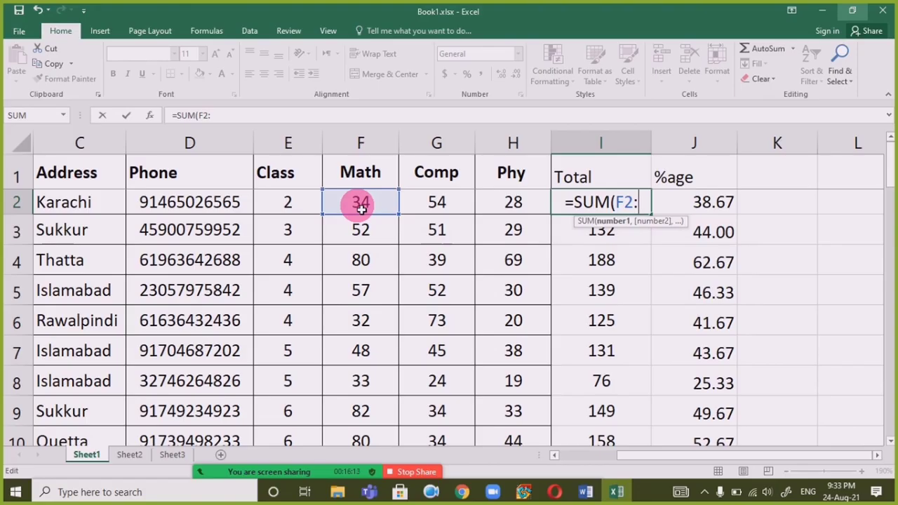
key(BackSpace)
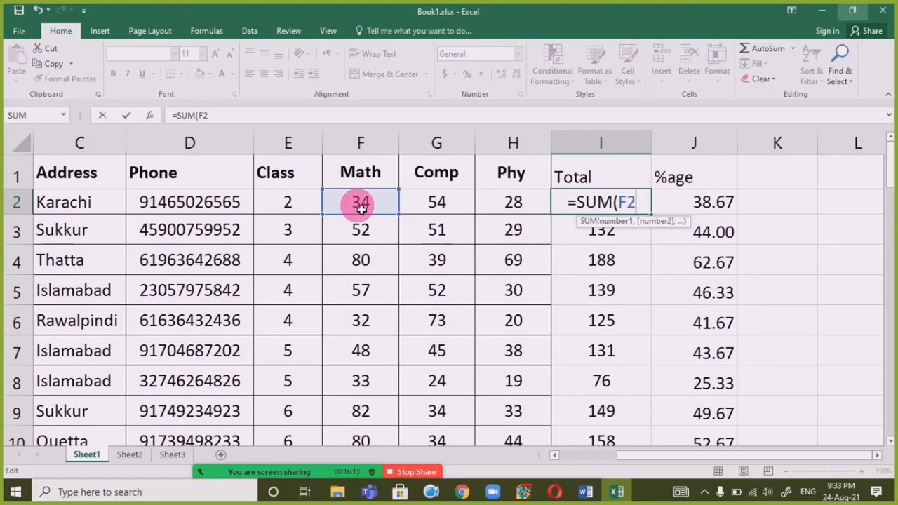
text(;)
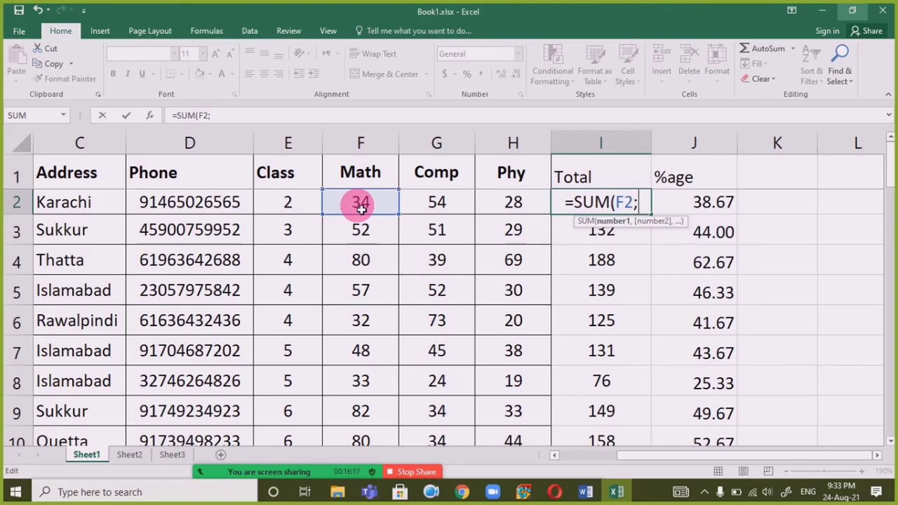
key(BackSpace)
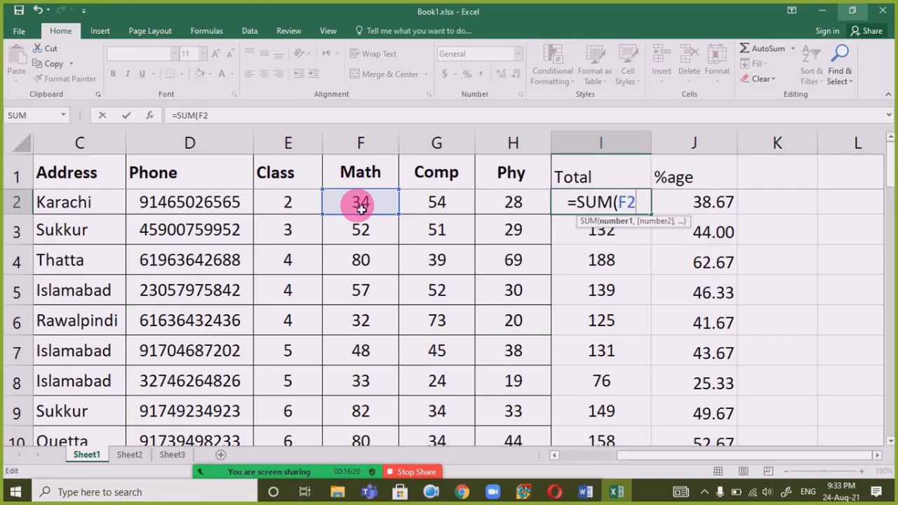
text(:)
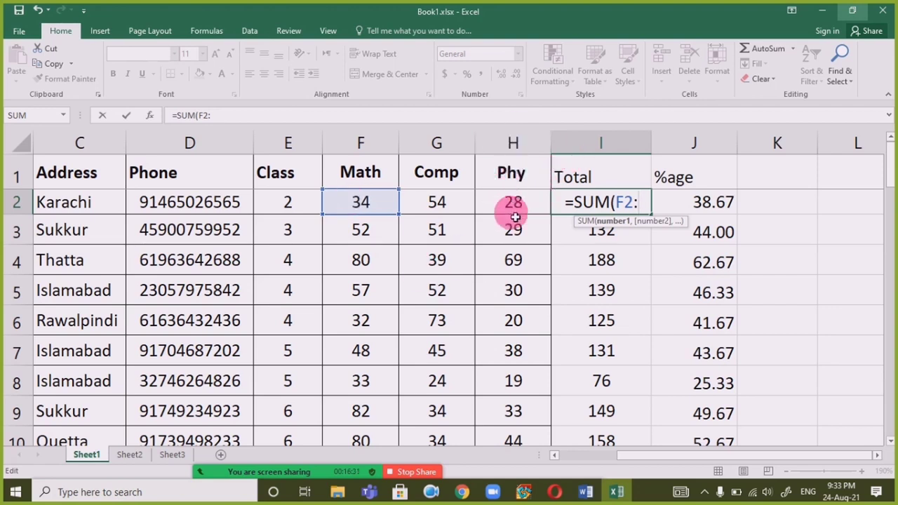
text(H2)
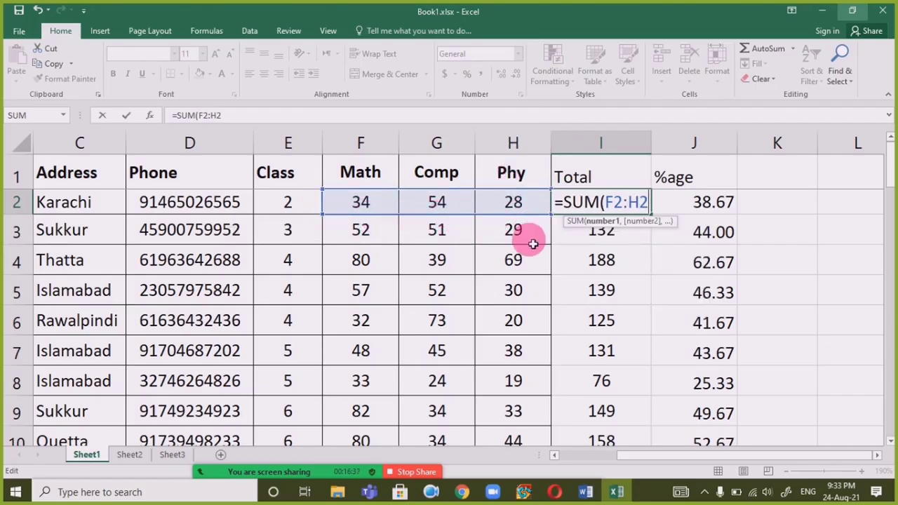
text())
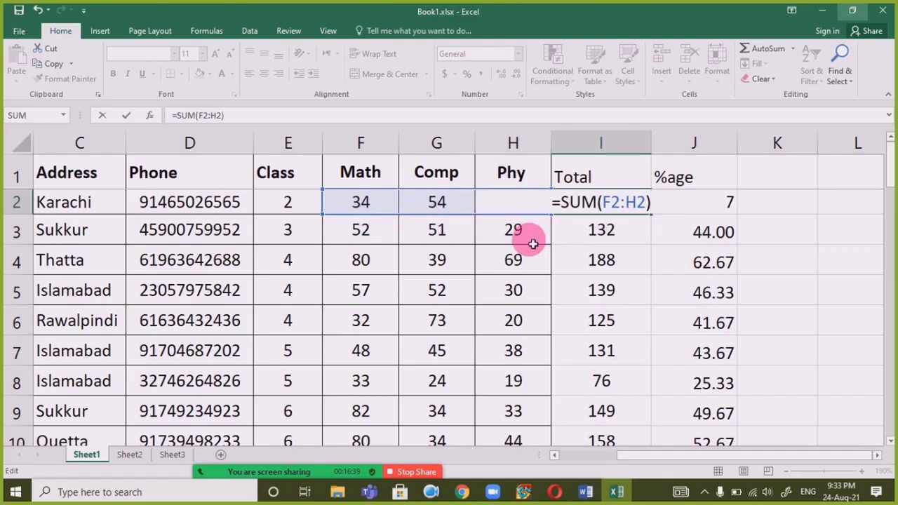
key(Return)
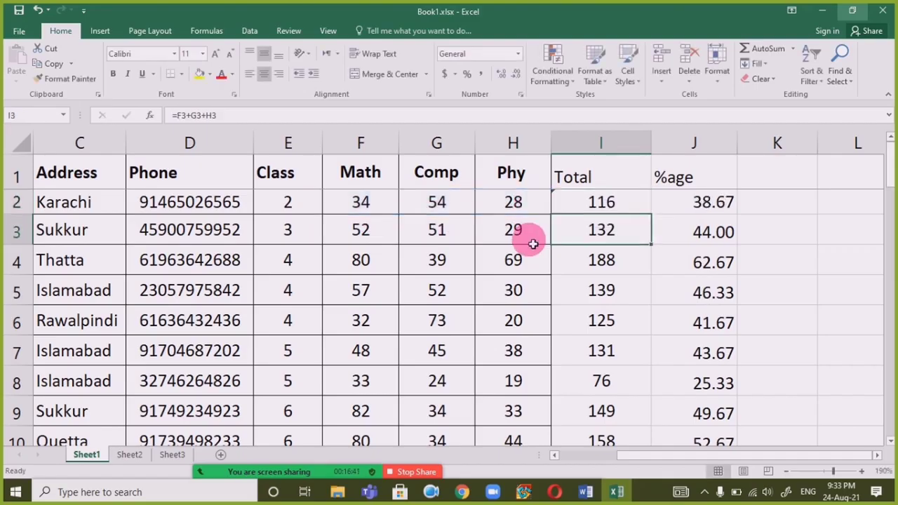
Fill the SUM formula from I2 down the whole Total column
click(624, 202)
double_click(655, 220)
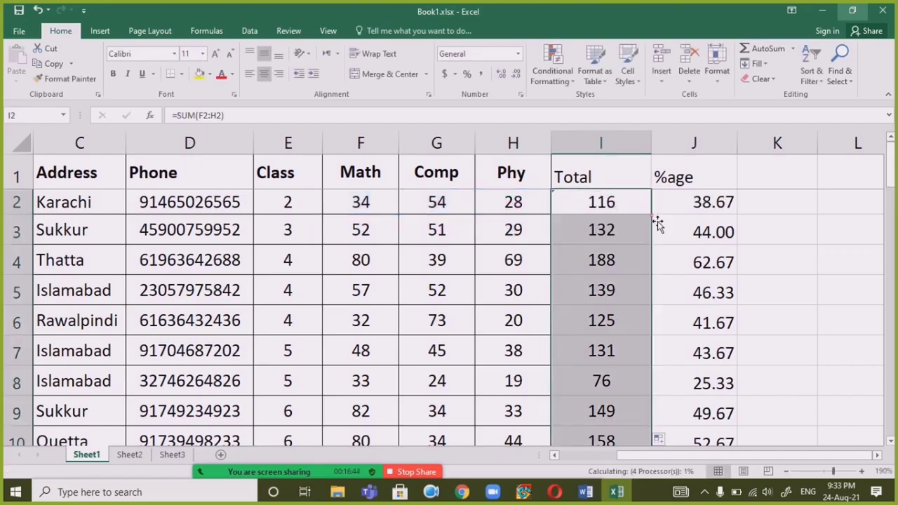
Inspect the copied SUM formulas in Total cells I34 to I38 and the range referenced by I37
scroll(655, 222, down, 10)
click(631, 261)
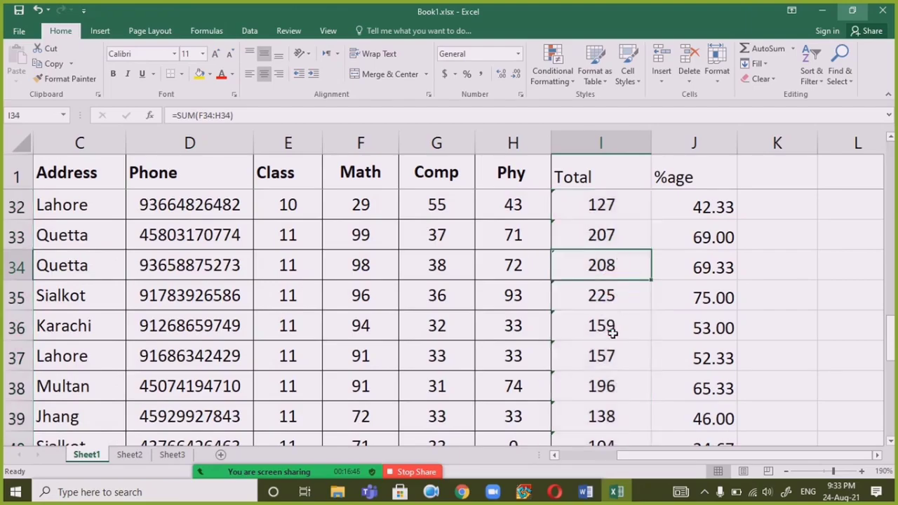
click(602, 328)
click(597, 385)
click(610, 356)
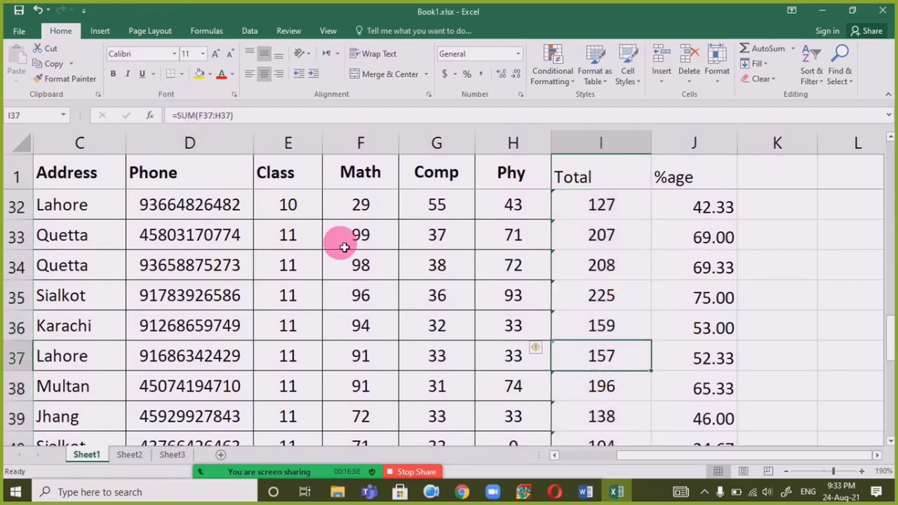
key(F3)
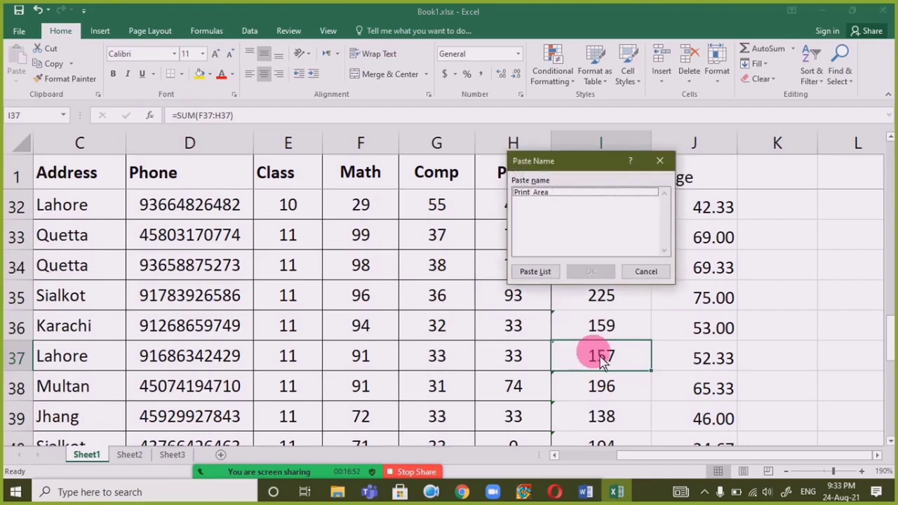
click(640, 272)
key(F2)
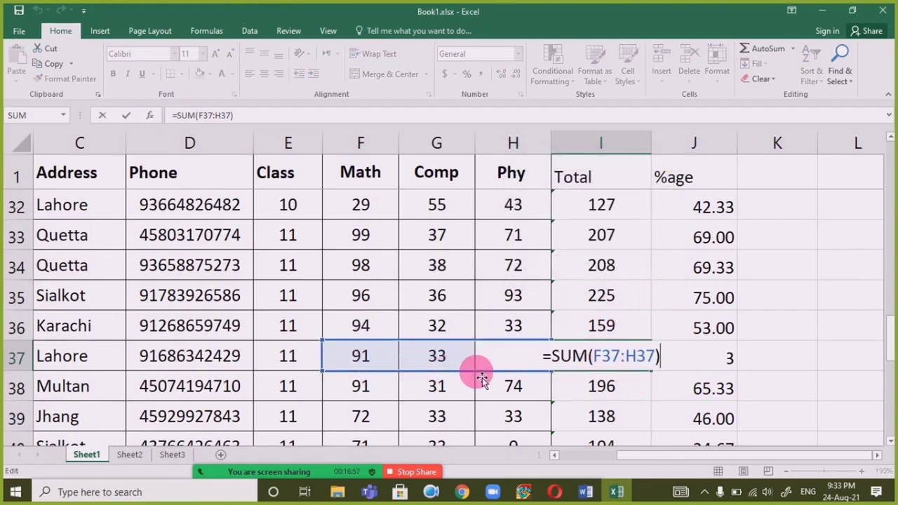
key(ctrl+Return)
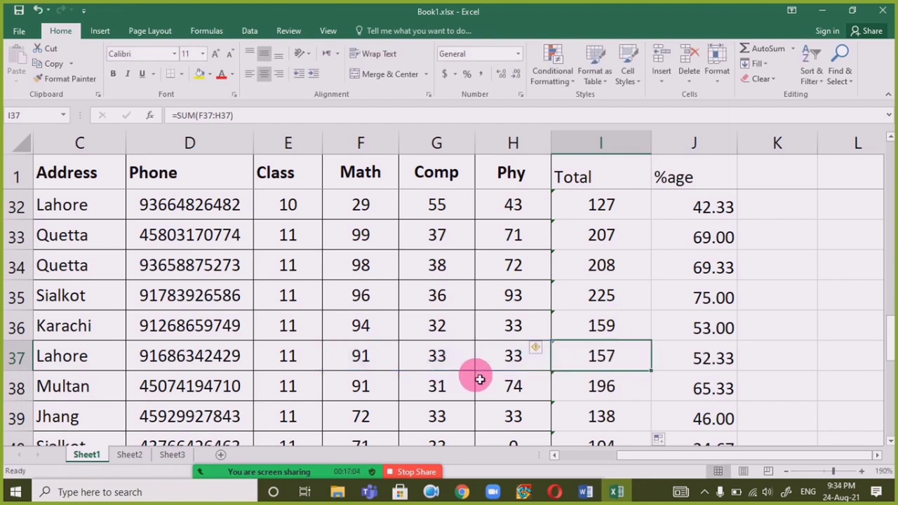
Examine the SUM formula in Total cell I2 and the marks in F2:H2 that it adds
scroll(601, 245, up, 10)
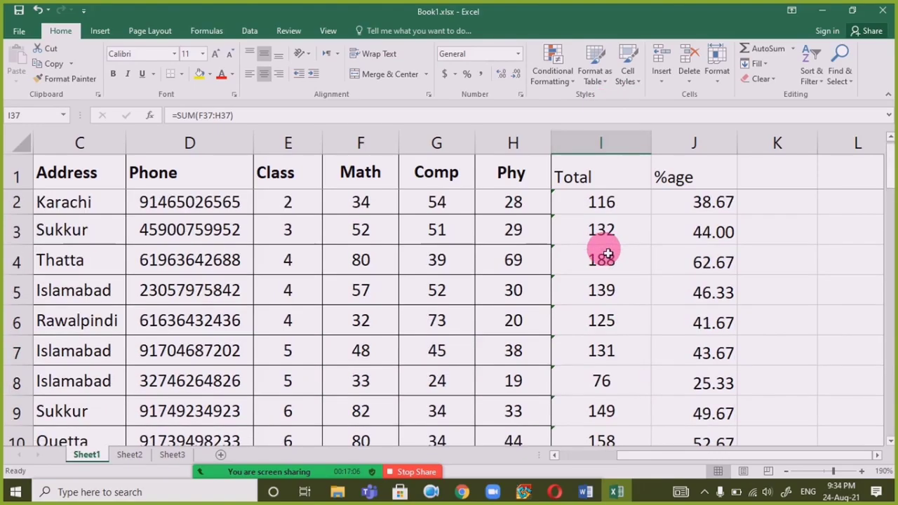
click(601, 204)
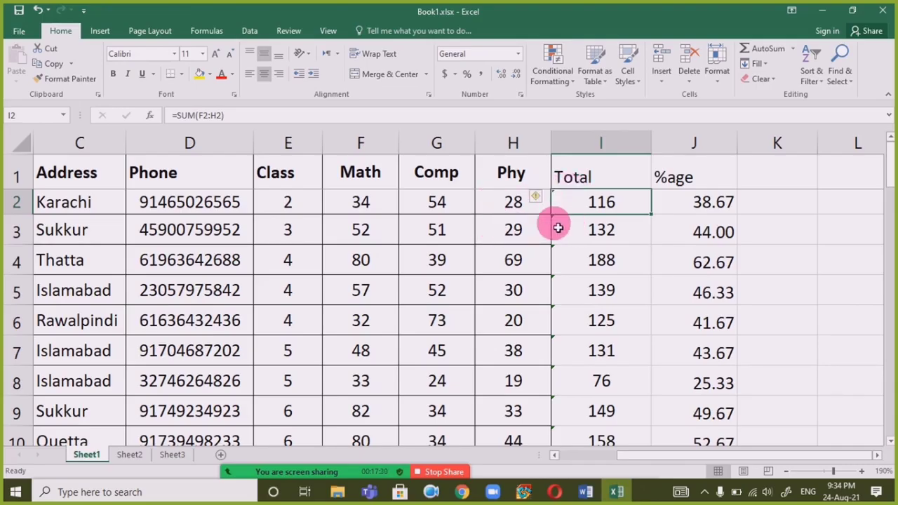
drag(360, 203, 499, 203)
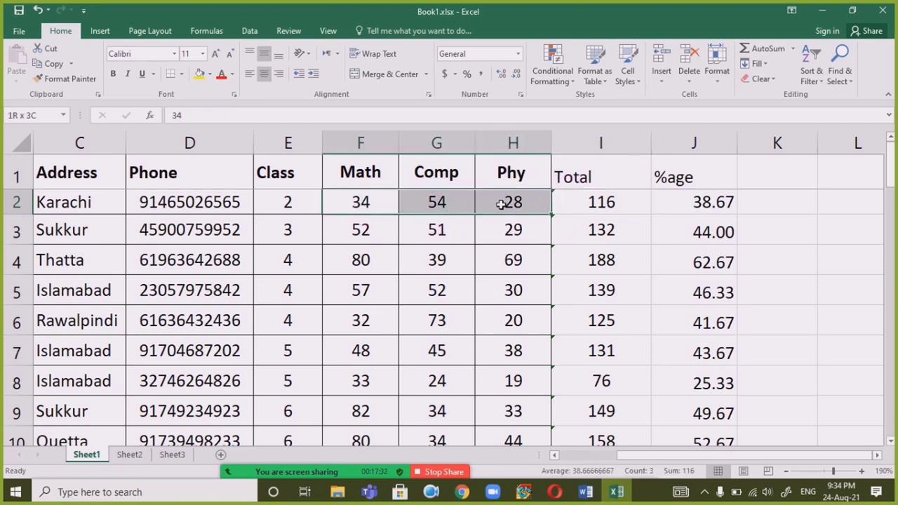
drag(366, 204, 563, 208)
click(287, 202)
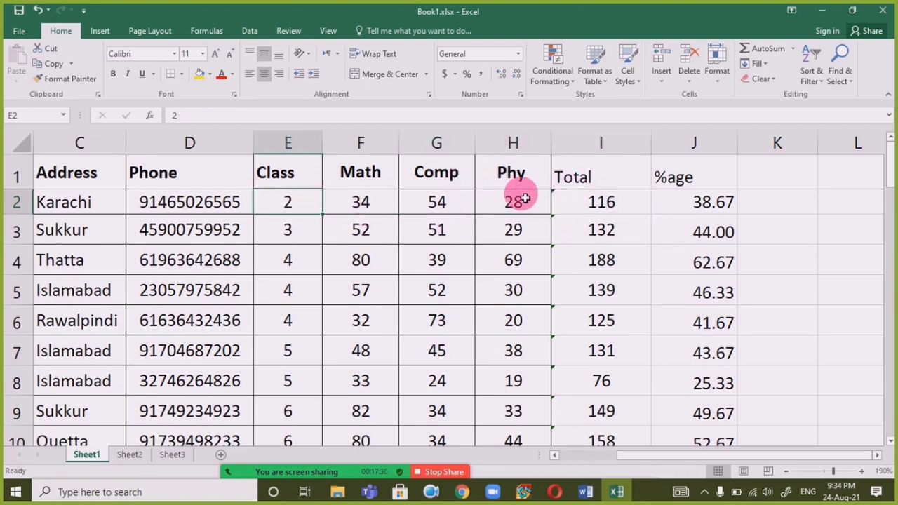
click(569, 200)
click(569, 200)
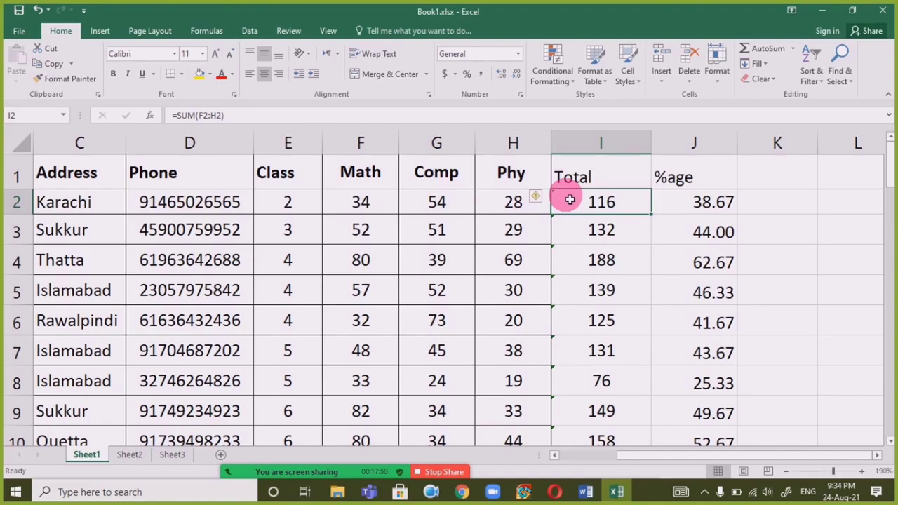
Review the error-checking options for the formula in I2 and the neighbouring Class and Math cells E2 and F2
click(537, 197)
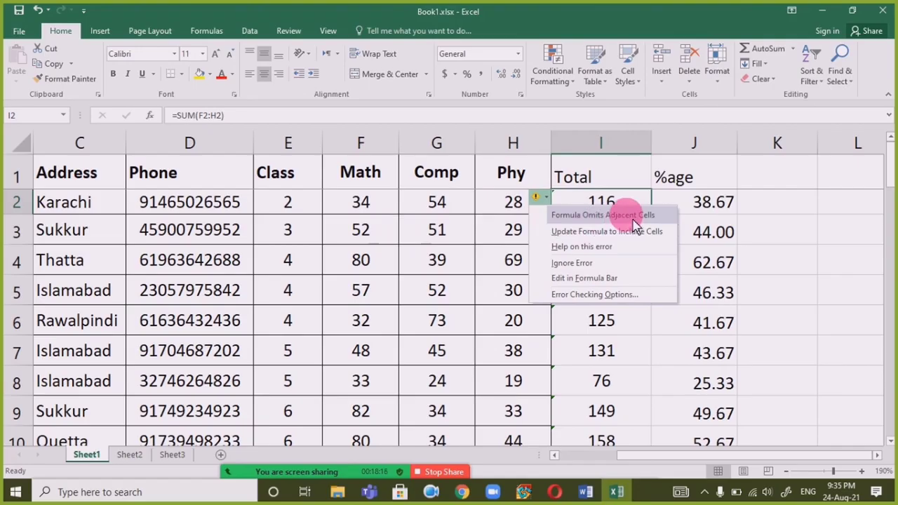
click(281, 203)
click(362, 205)
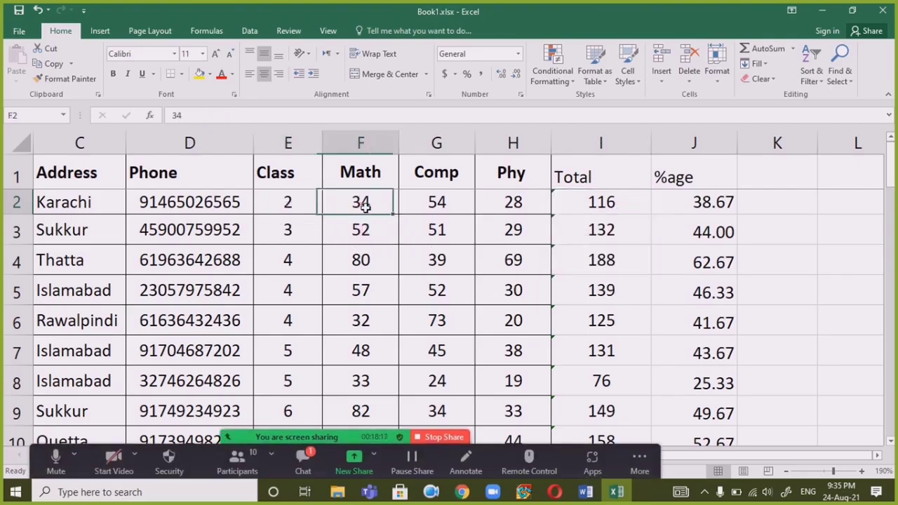
click(297, 200)
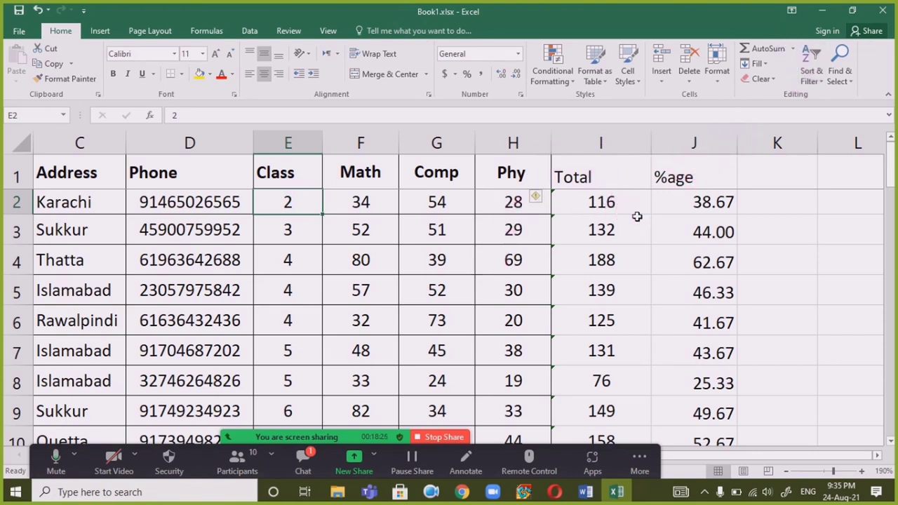
Try updating the I2 formula to include adjacent cells and autofitting the Total column, and undo both changes
click(573, 205)
click(539, 202)
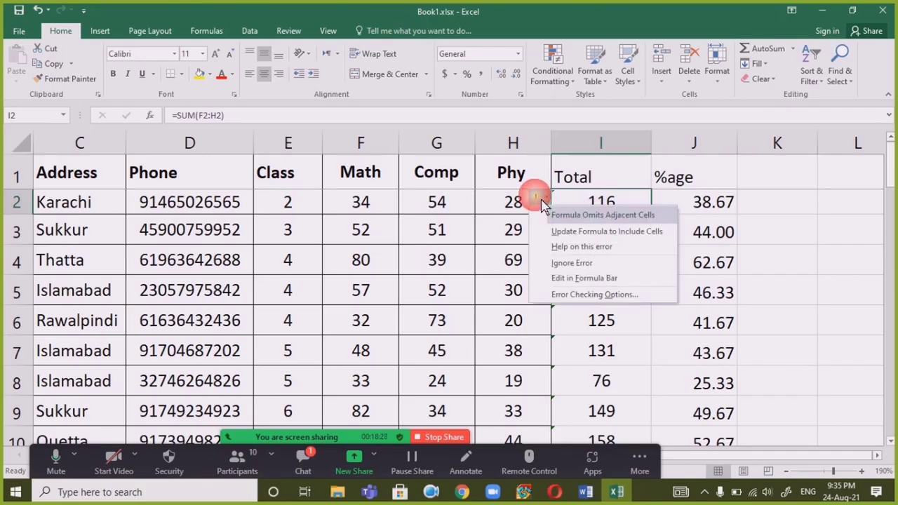
click(663, 233)
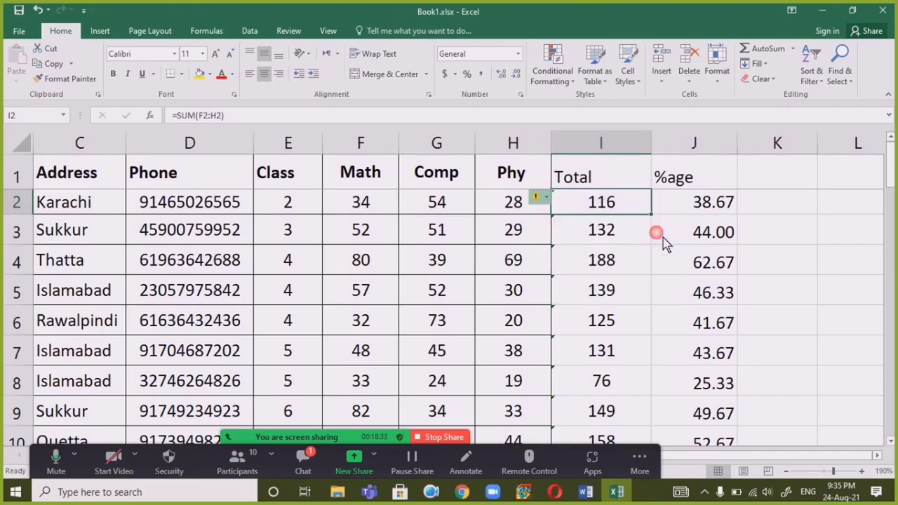
double_click(654, 150)
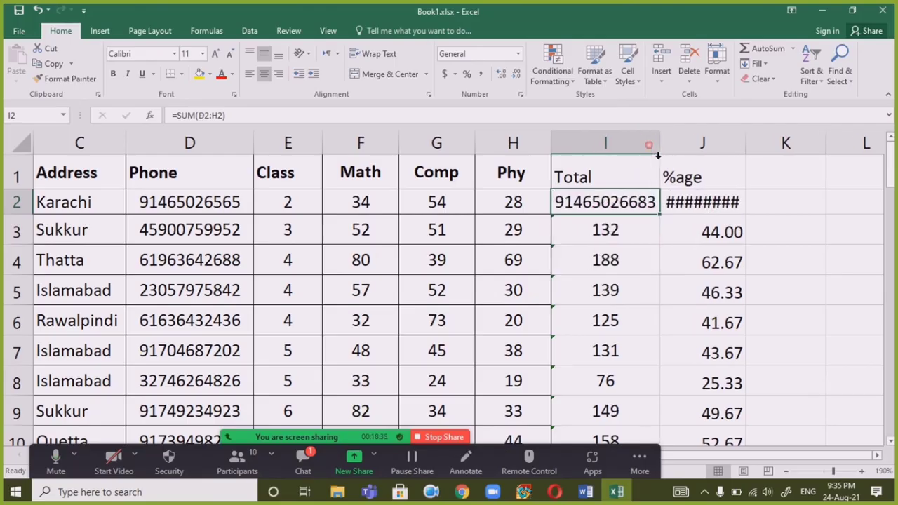
drag(288, 202, 211, 202)
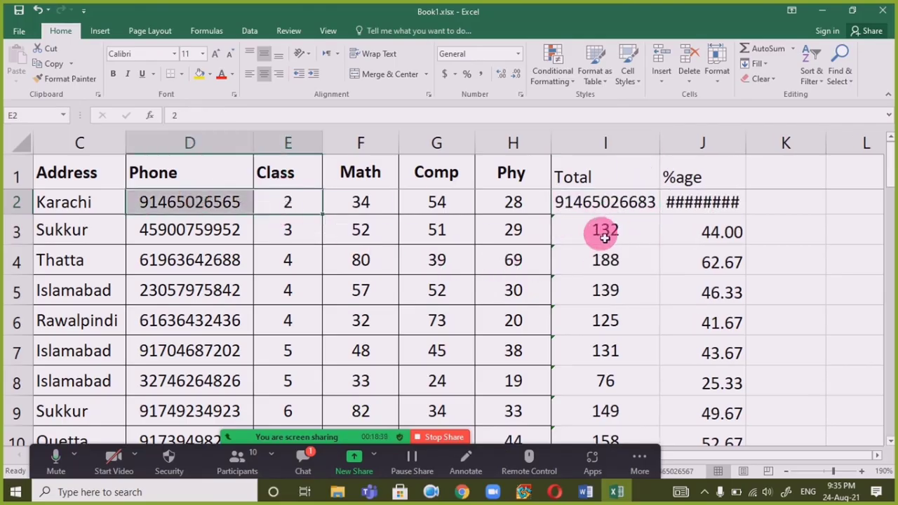
key(ctrl+z)
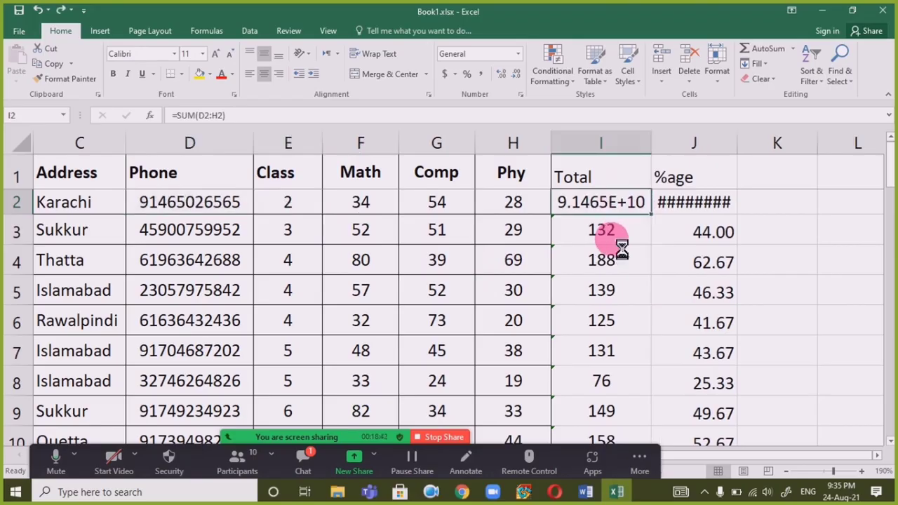
key(ctrl+z)
Ignore the adjacent-cells error flagged on the formula in Total cell I2
click(548, 200)
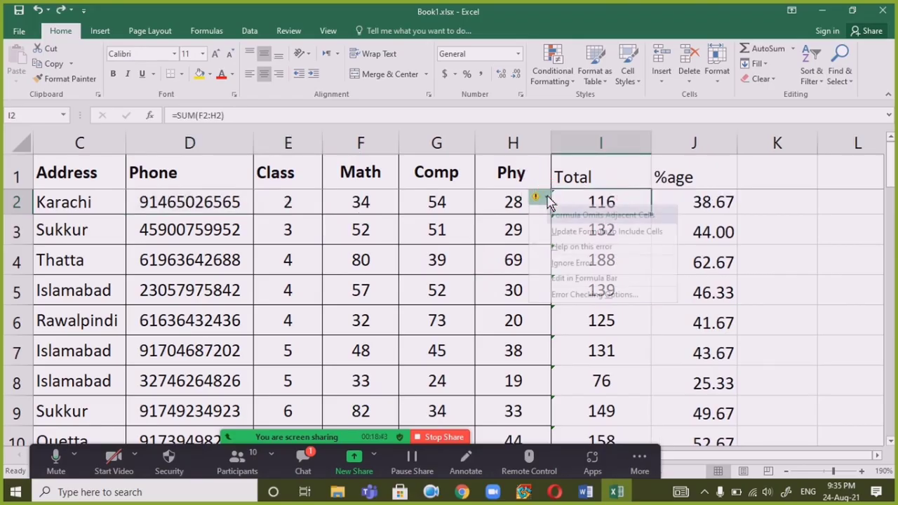
click(636, 265)
click(631, 261)
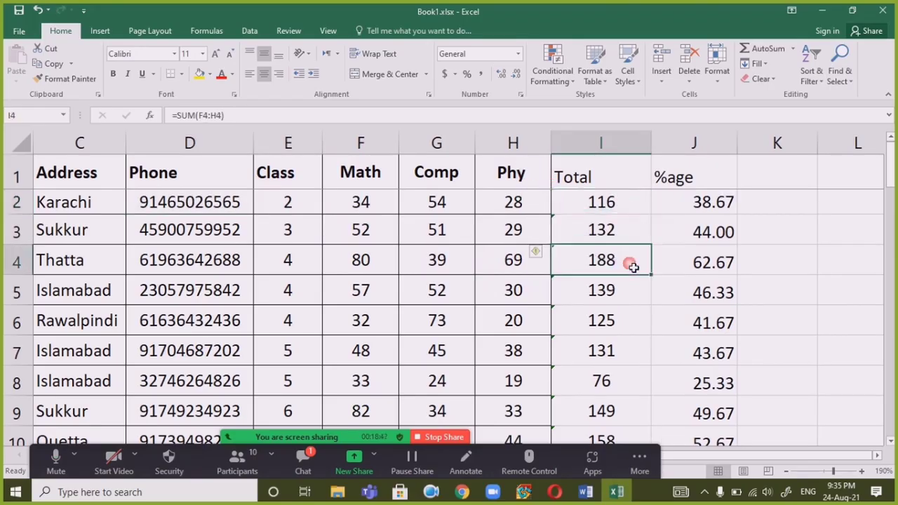
click(601, 233)
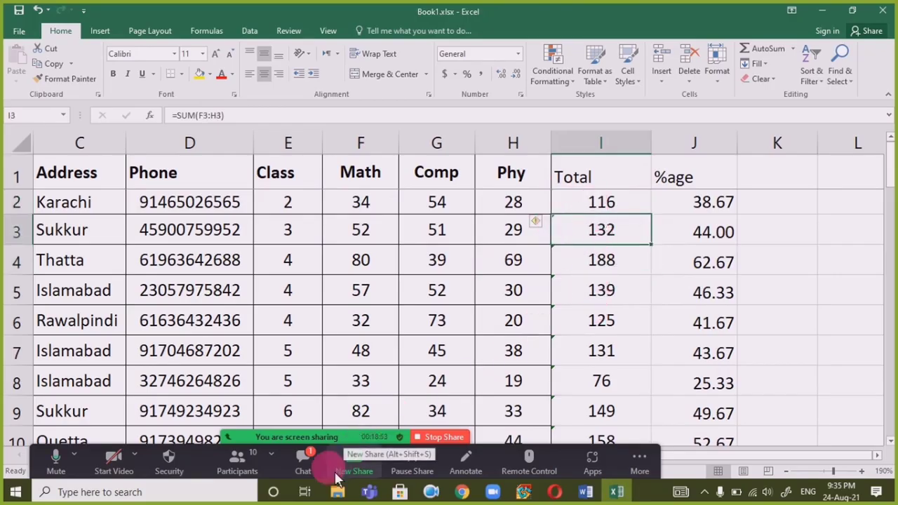
Switch to the Zoom meeting chat to check for new messages, and close it
click(315, 453)
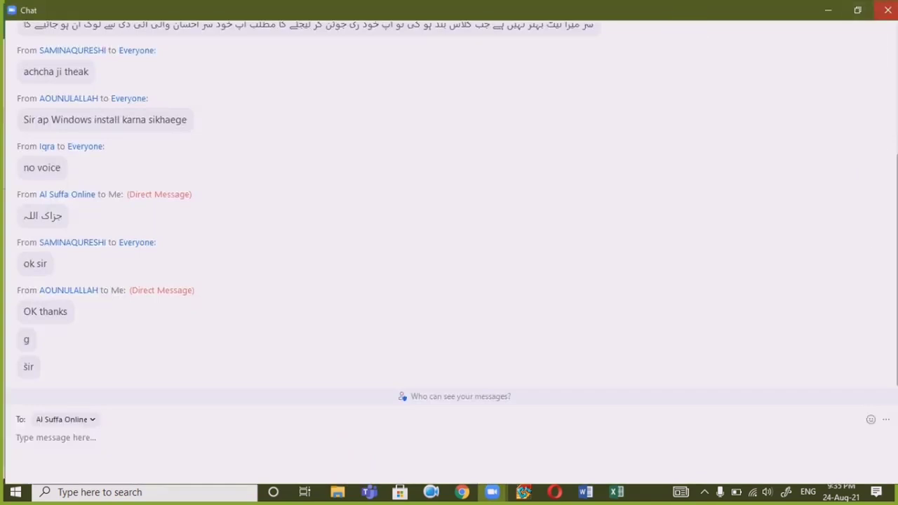
click(882, 9)
Review the Total column from I2 down to the end of the student records
click(623, 211)
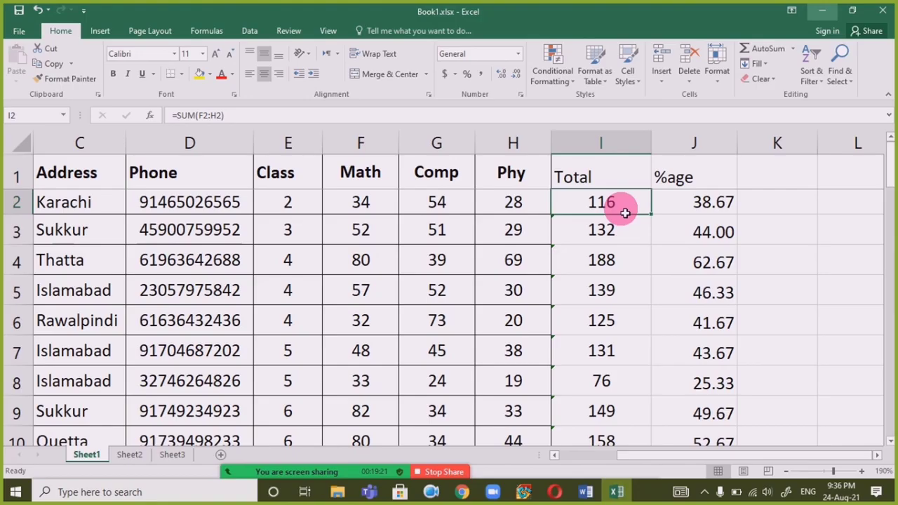
scroll(491, 355, down, 18)
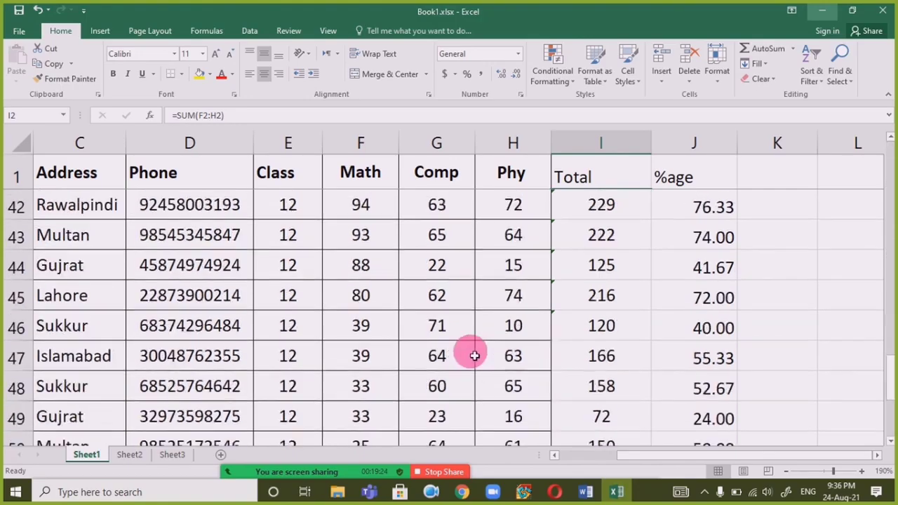
scroll(402, 357, up, 4)
click(295, 326)
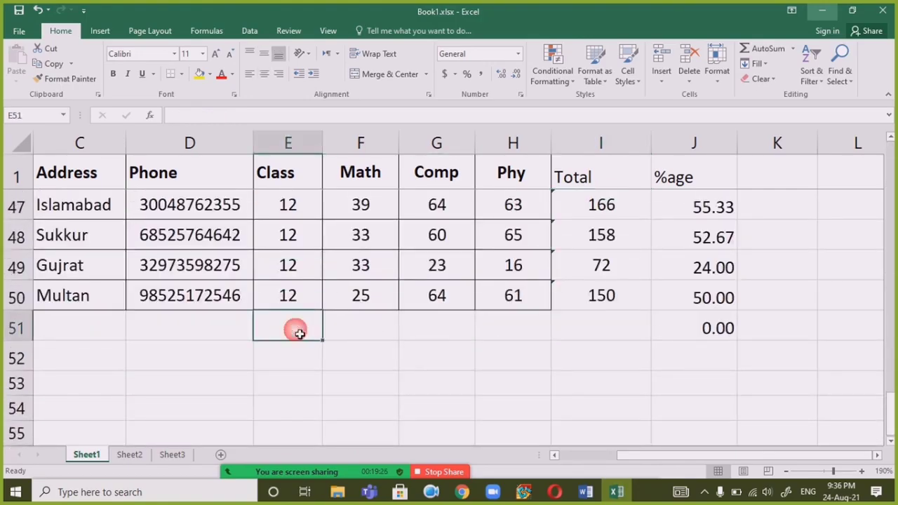
scroll(483, 309, up, 1)
scroll(483, 308, up, 15)
Re-enter the first student's Total in I2 as =SUM(F2:H2)
click(601, 202)
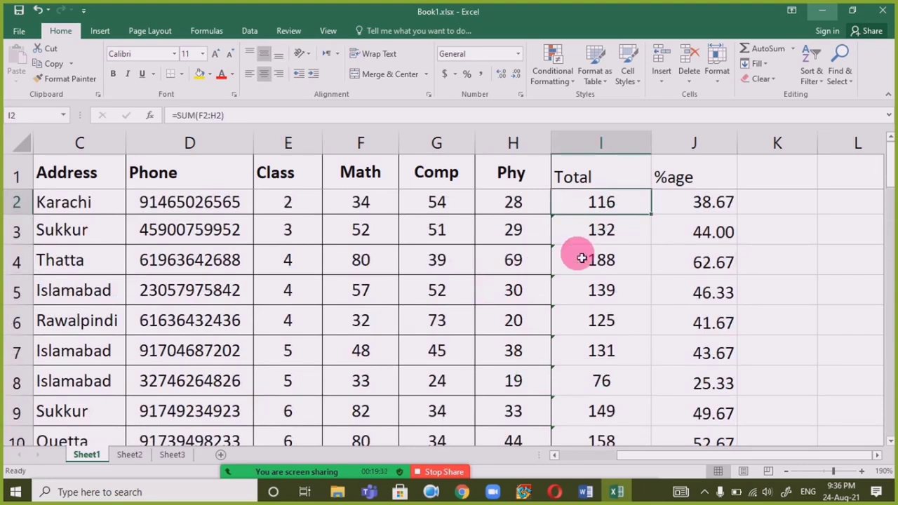
text(=SUM)
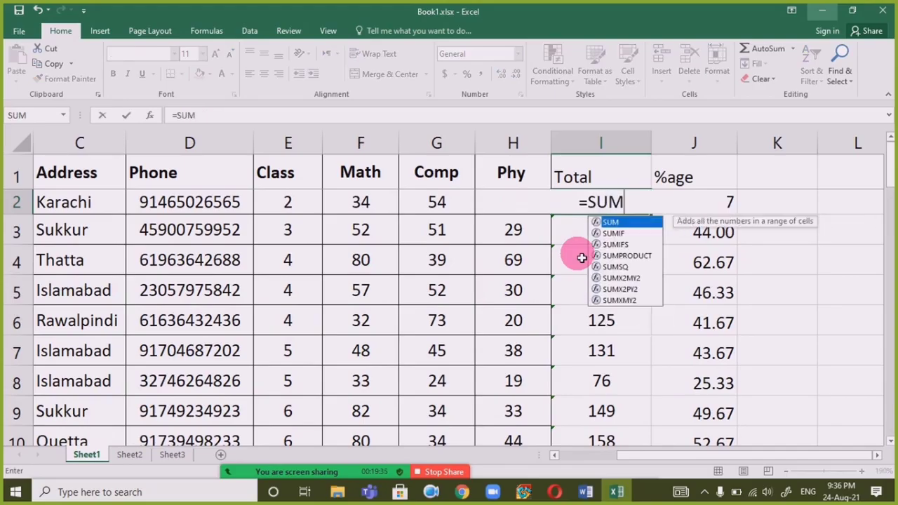
text(()
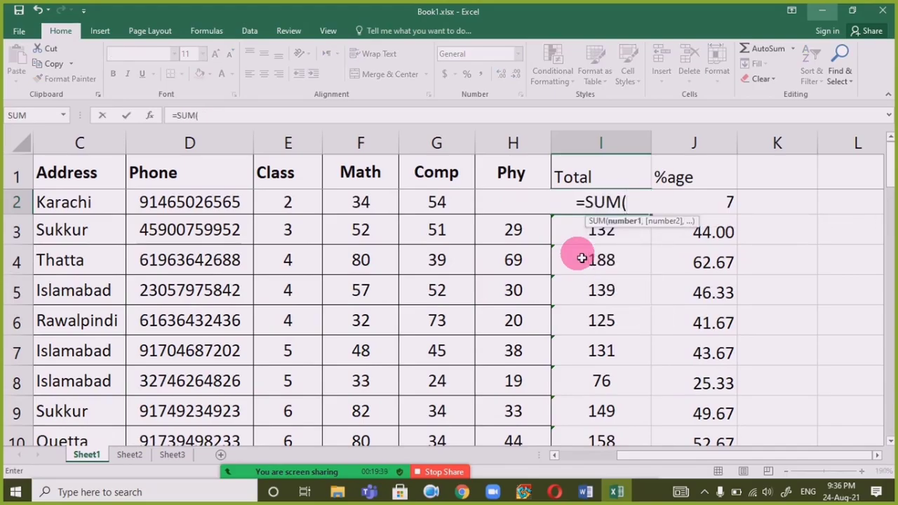
text(F2)
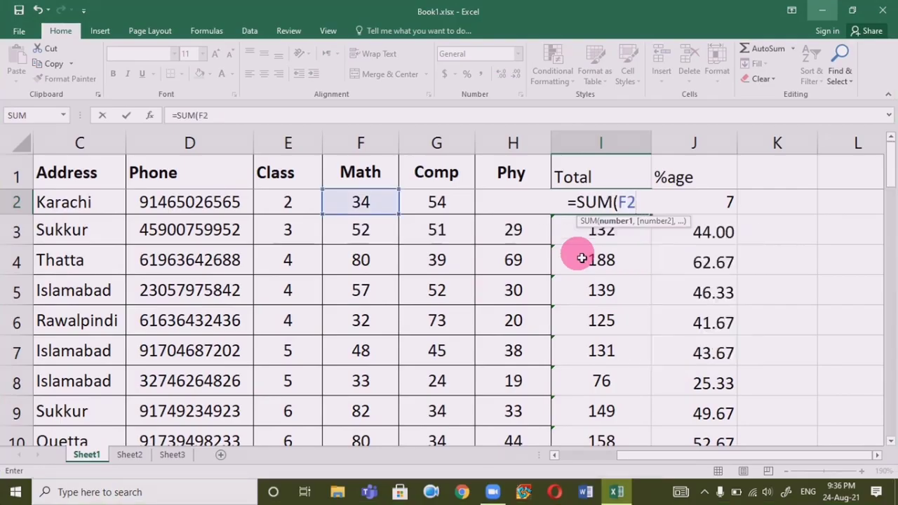
text(:)
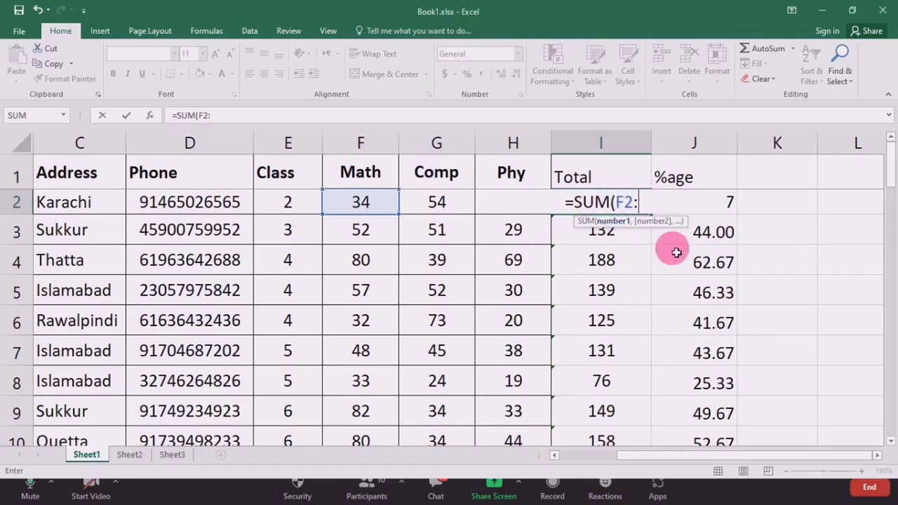
text(H2)
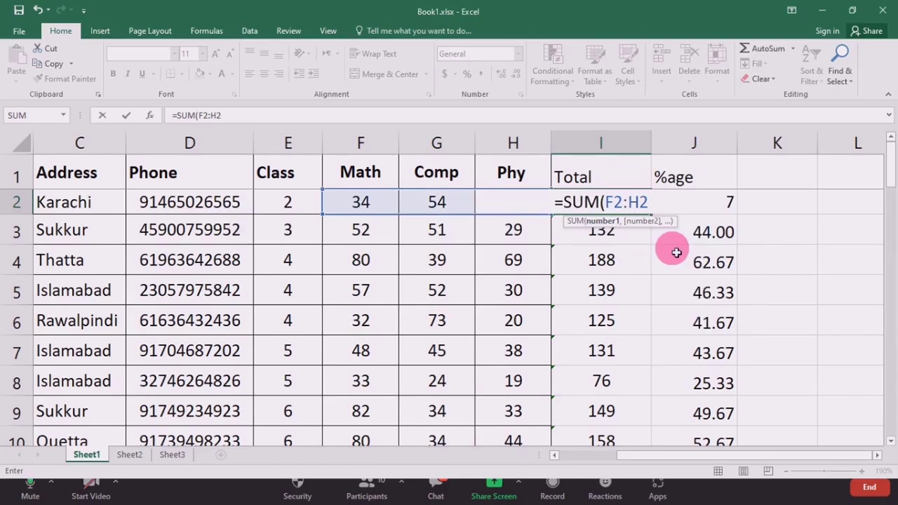
text())
key(Return)
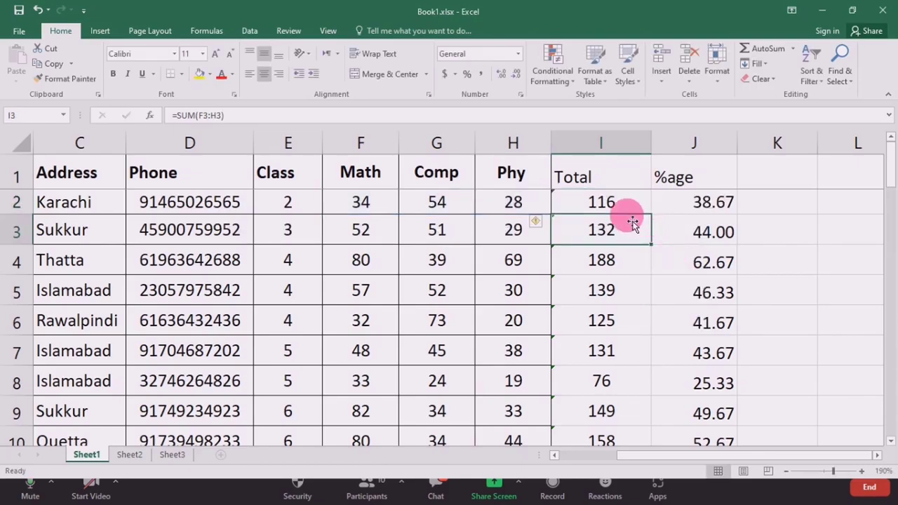
click(622, 207)
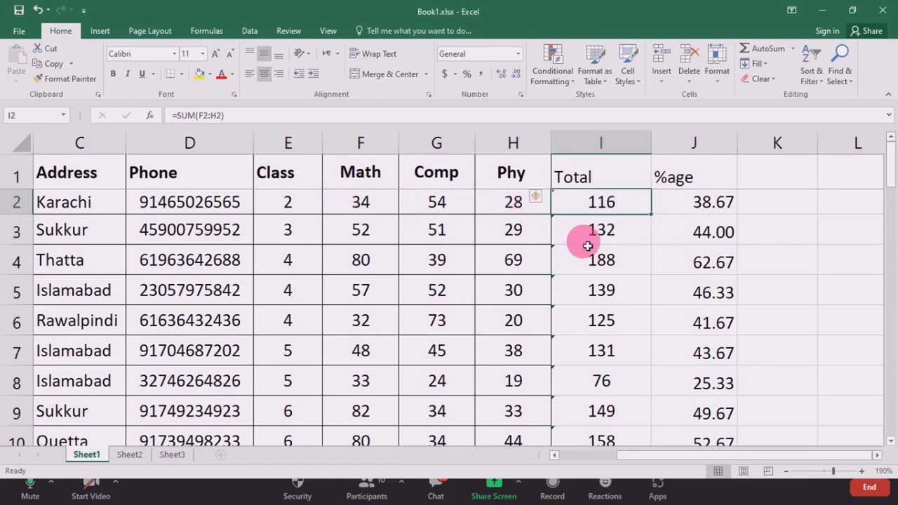
text(=)
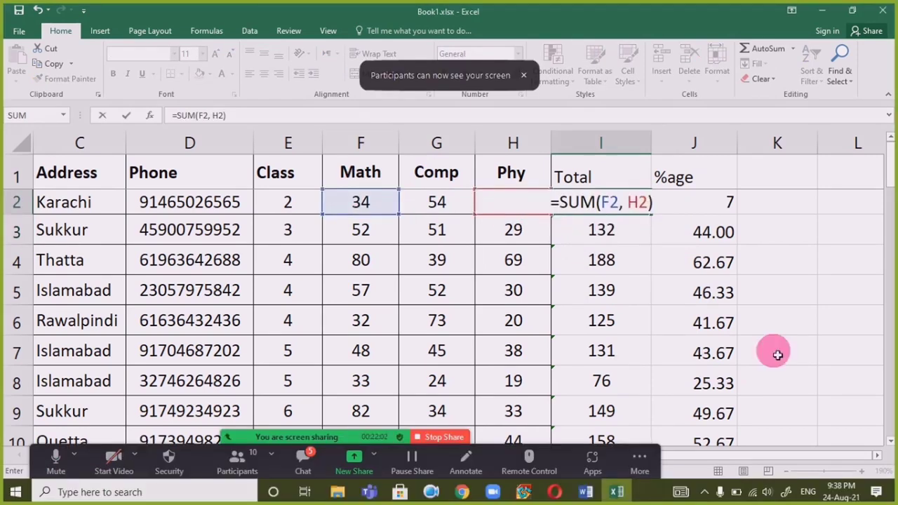
key(Escape)
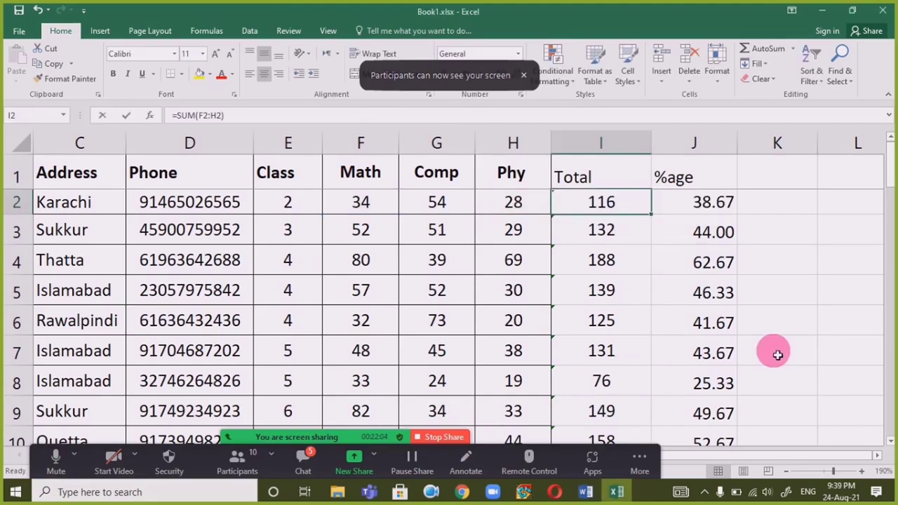
Enter =SUM(F2, H2) as the first student's Total in I2 and fill it down the Total column
text(=SUM)
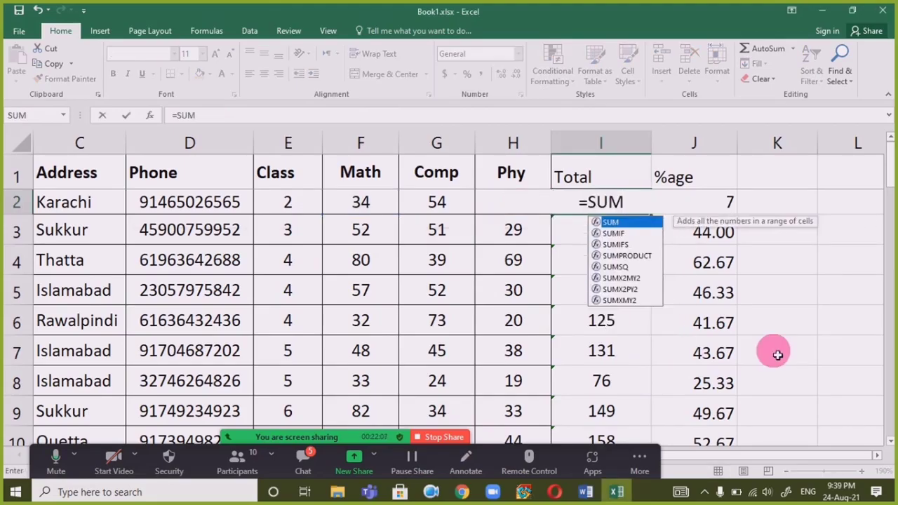
text(()
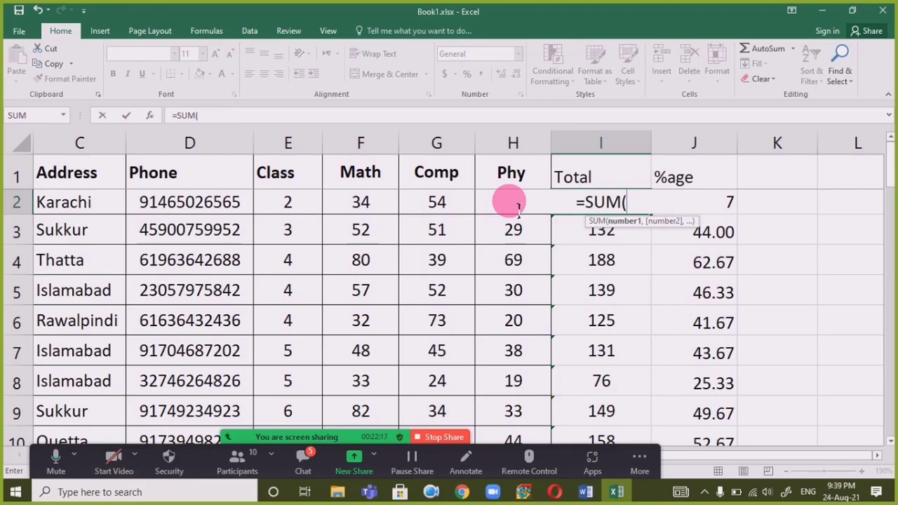
text(F2,)
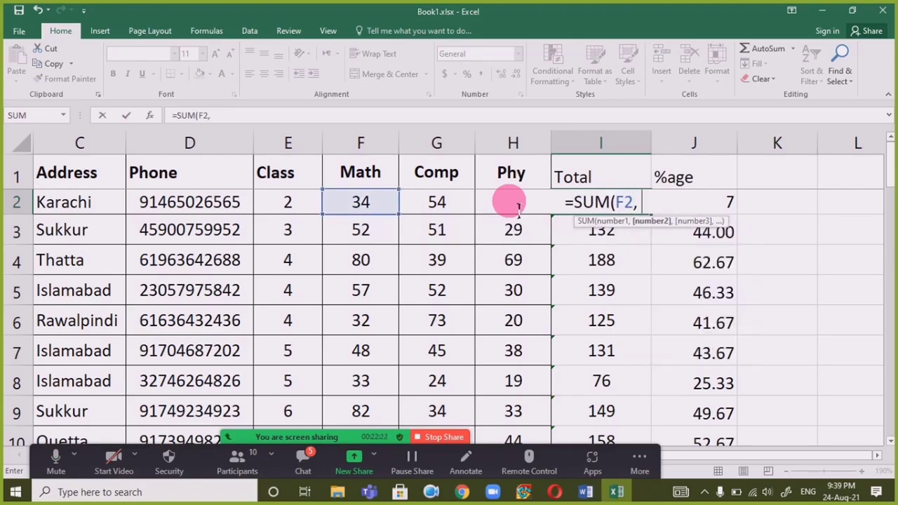
text( H2)
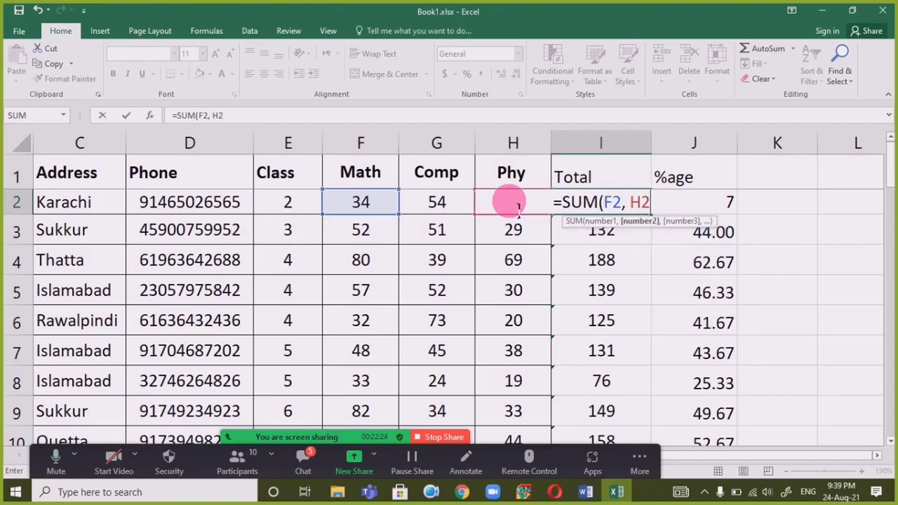
text())
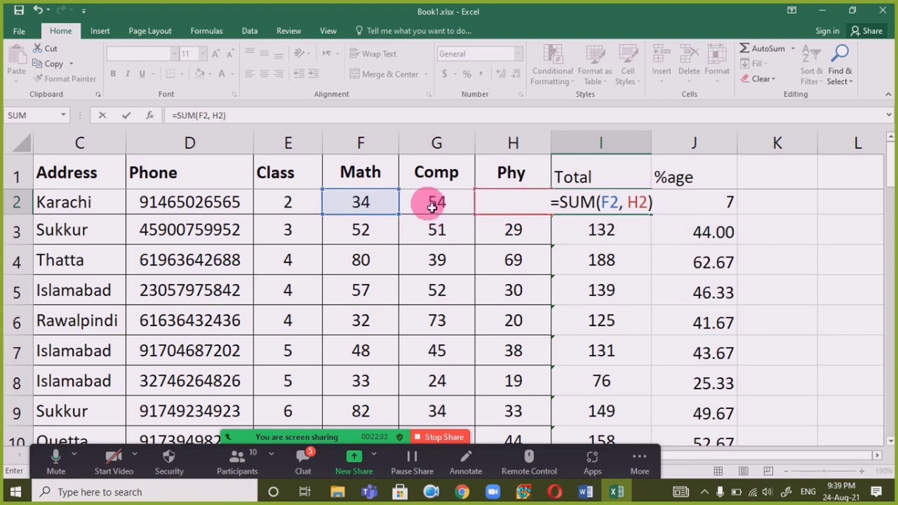
key(Return)
click(598, 201)
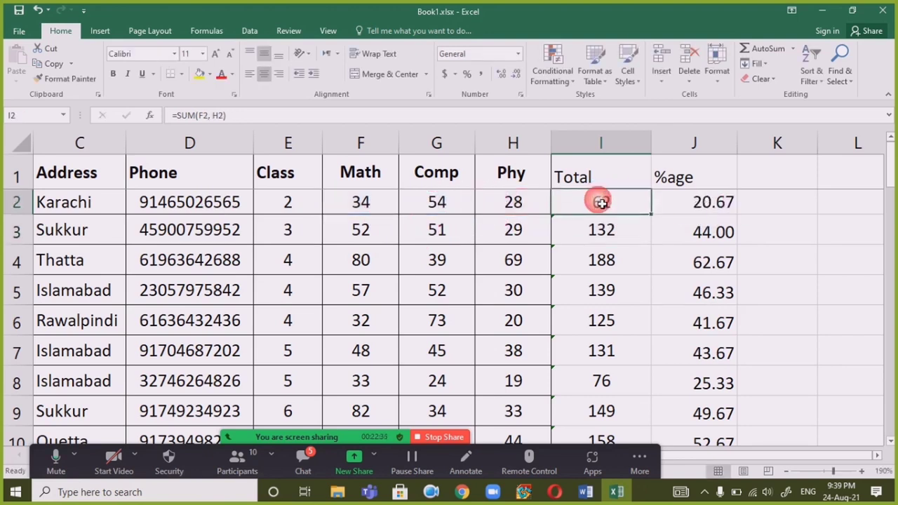
double_click(652, 214)
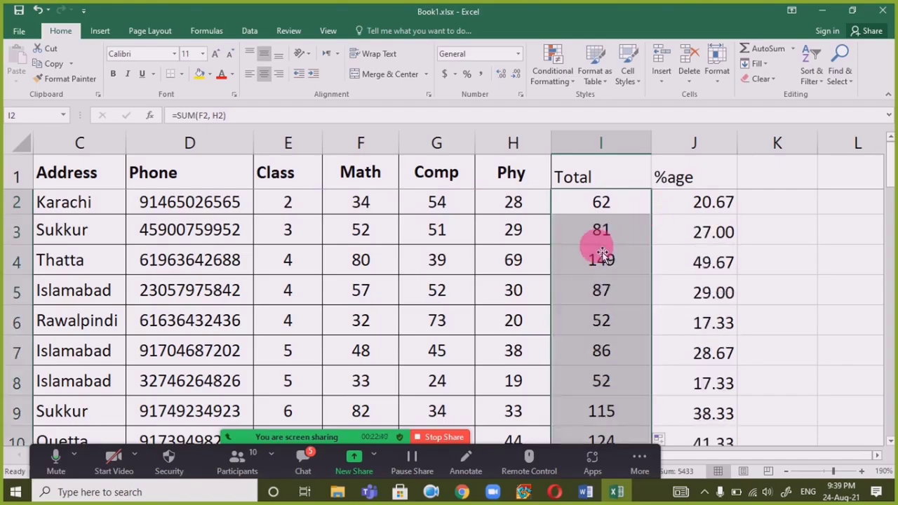
Examine which mark cells the copied Total formula in I35 refers to, leaving the formula unedited
scroll(602, 254, down, 13)
scroll(602, 254, up, 3)
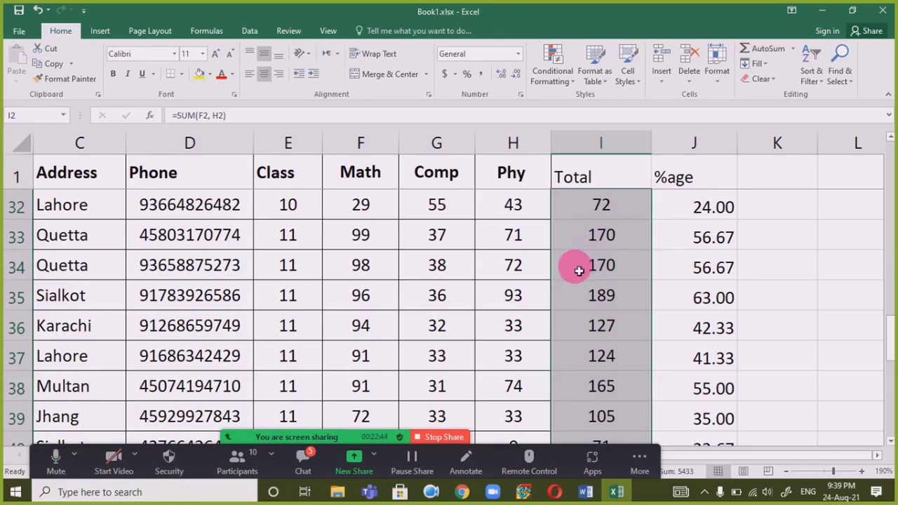
click(579, 301)
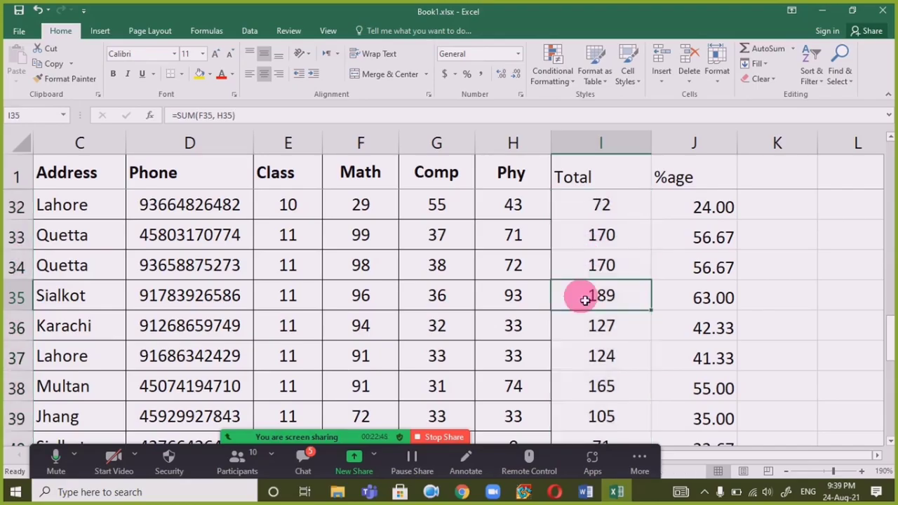
double_click(579, 299)
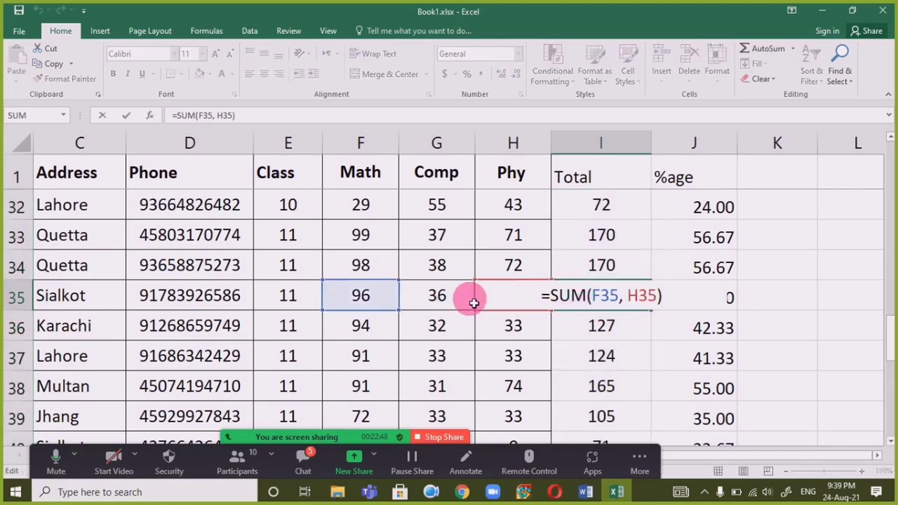
key(Escape)
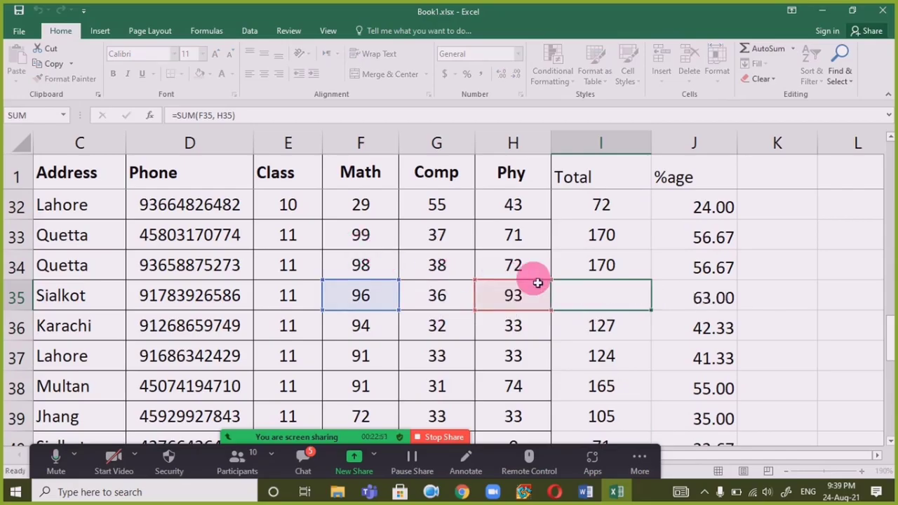
click(226, 115)
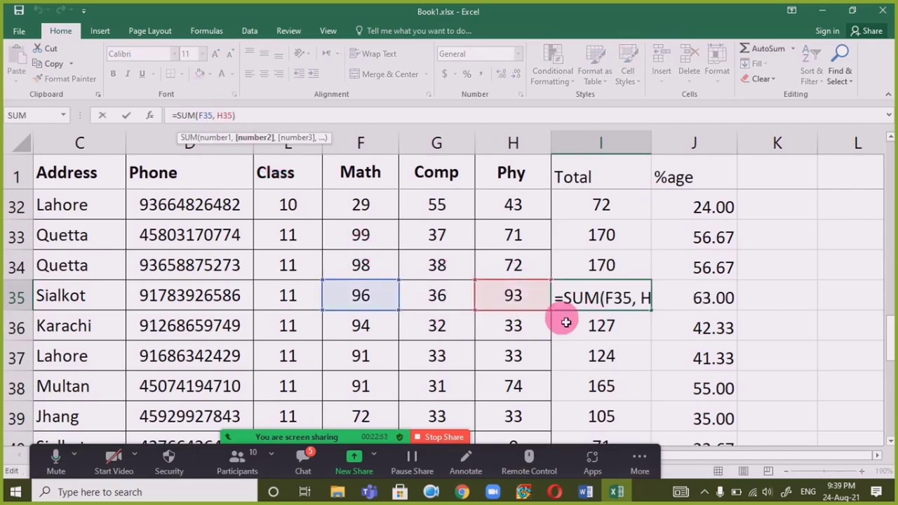
key(Escape)
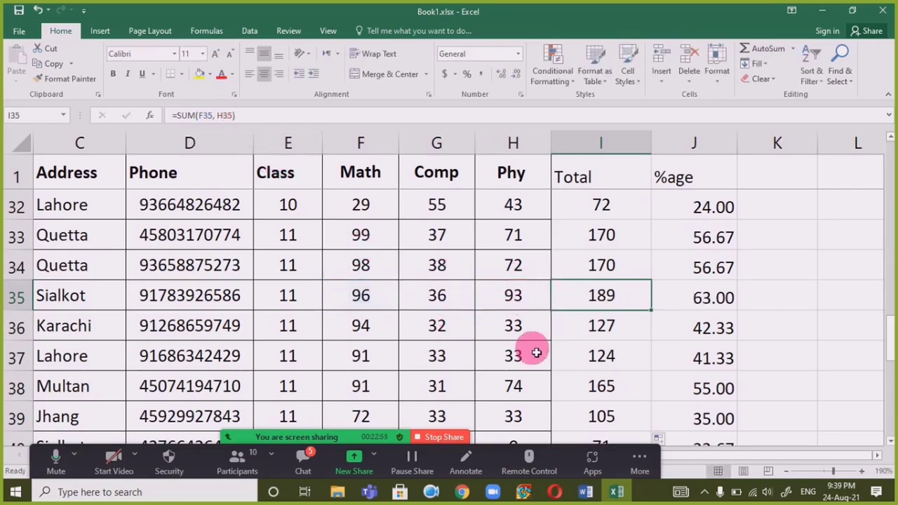
Replace the first student's Total in I2 with =SUM(F2:H2) and fill it down the Total column
scroll(627, 278, up, 10)
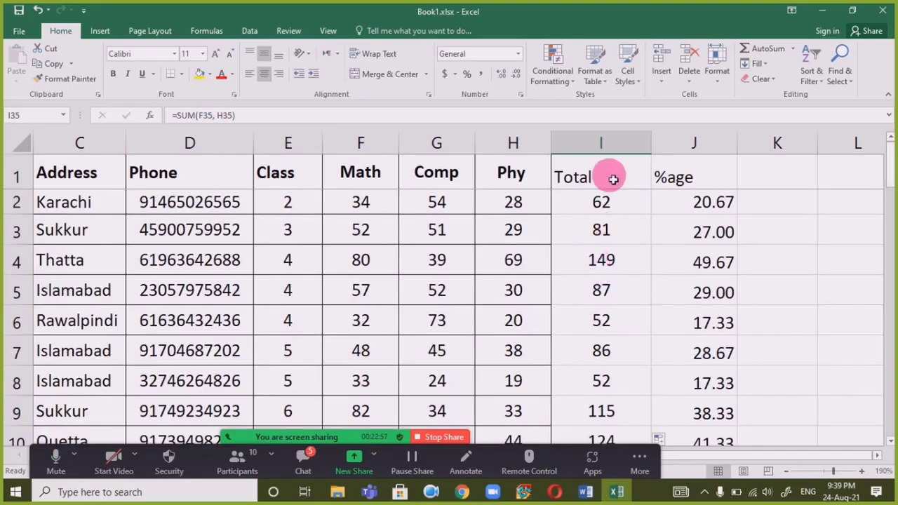
click(596, 202)
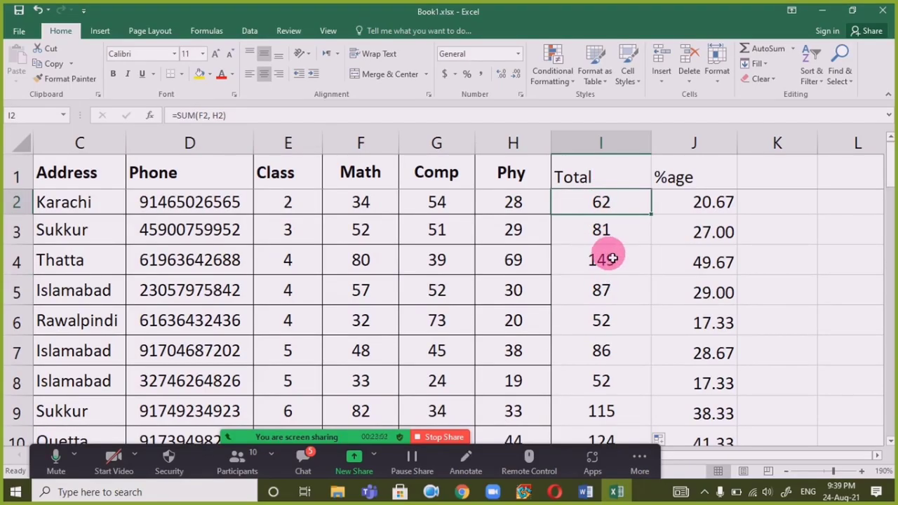
text(=)
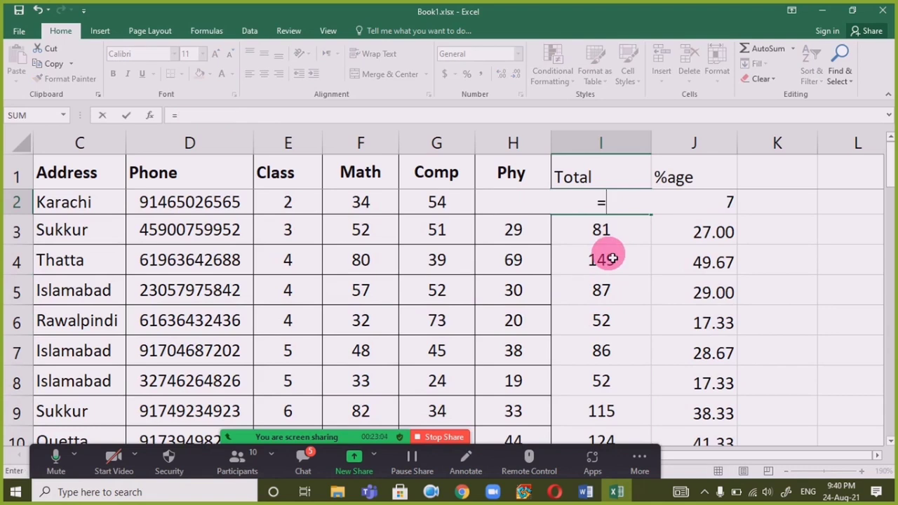
text(SUM()
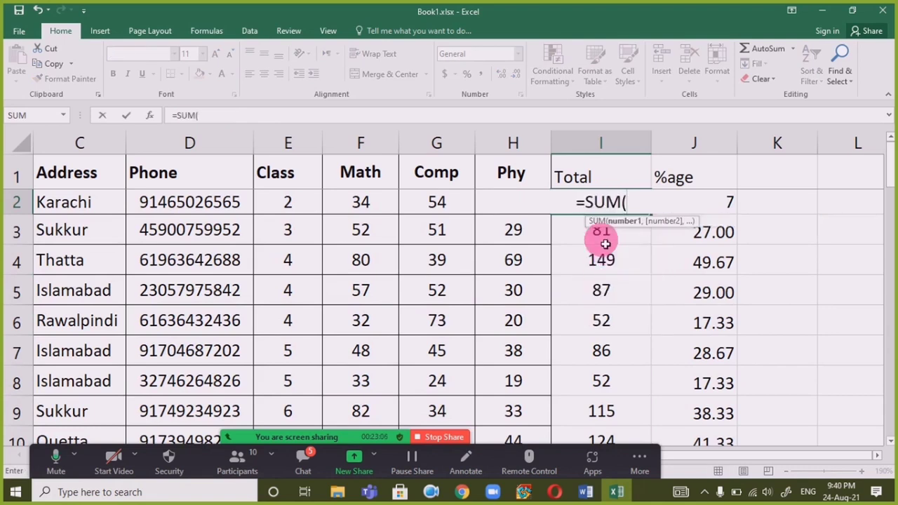
drag(358, 202, 511, 206)
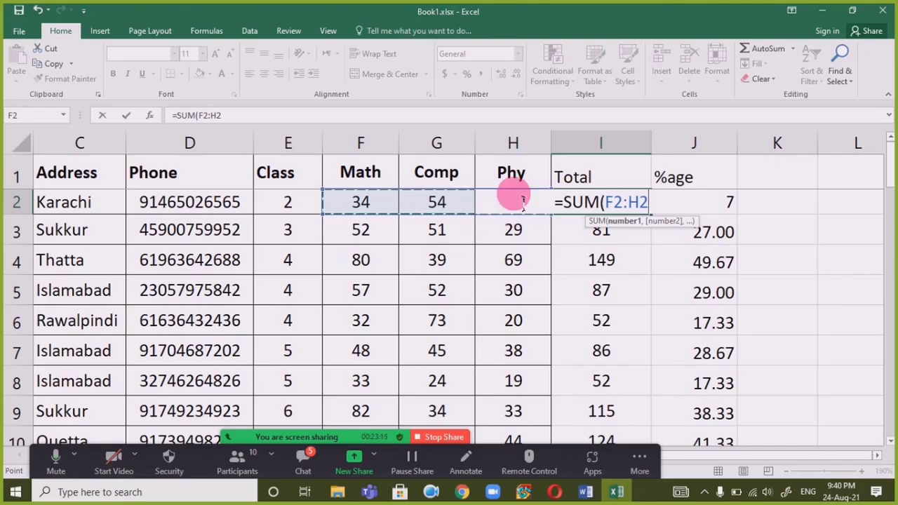
key(Return)
click(639, 203)
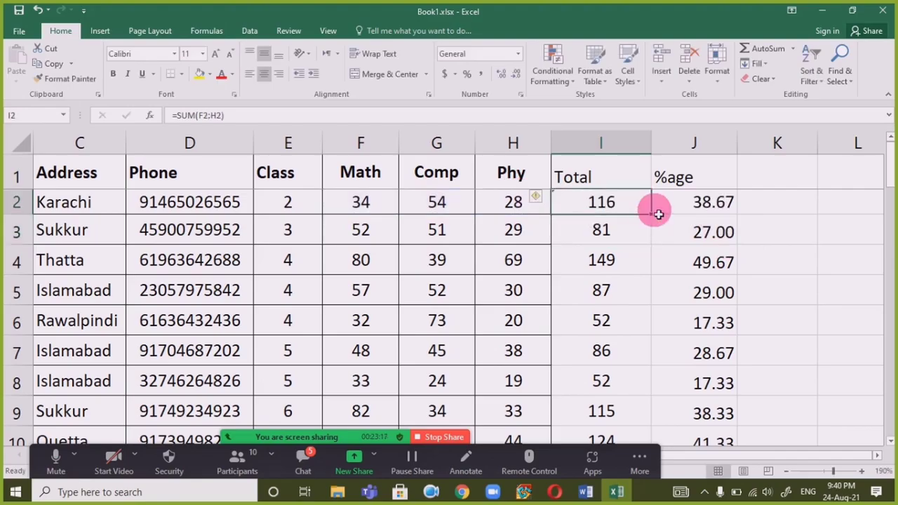
double_click(659, 214)
Enter the first student's Total in I2 again as a SUM over the Math to Phy marks, F2:H2
click(620, 205)
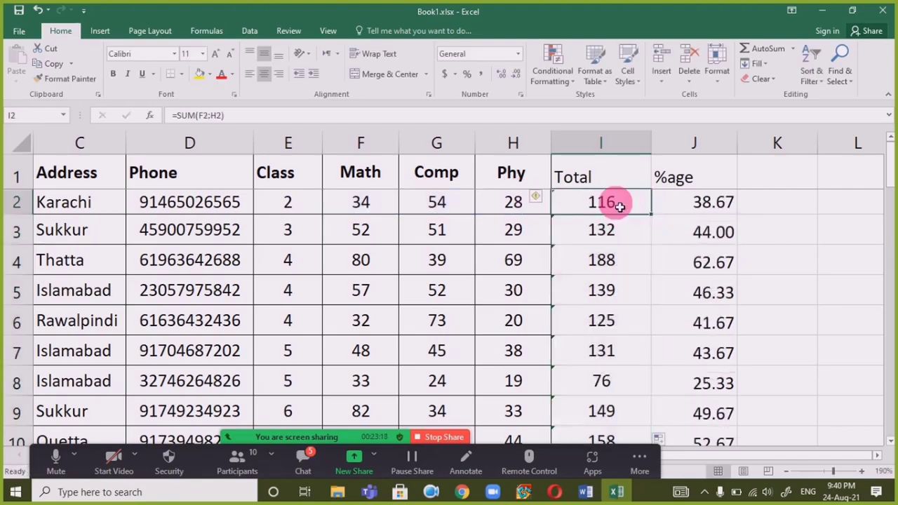
text(=SU)
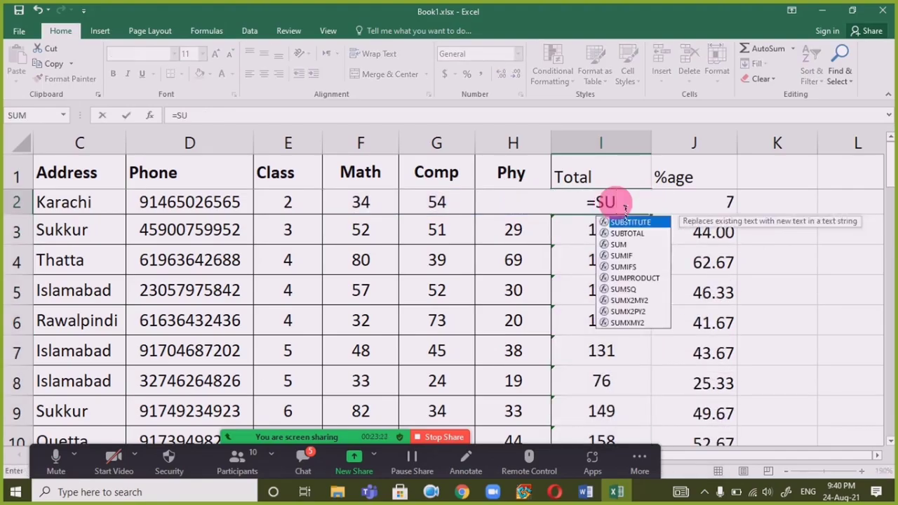
text(M()
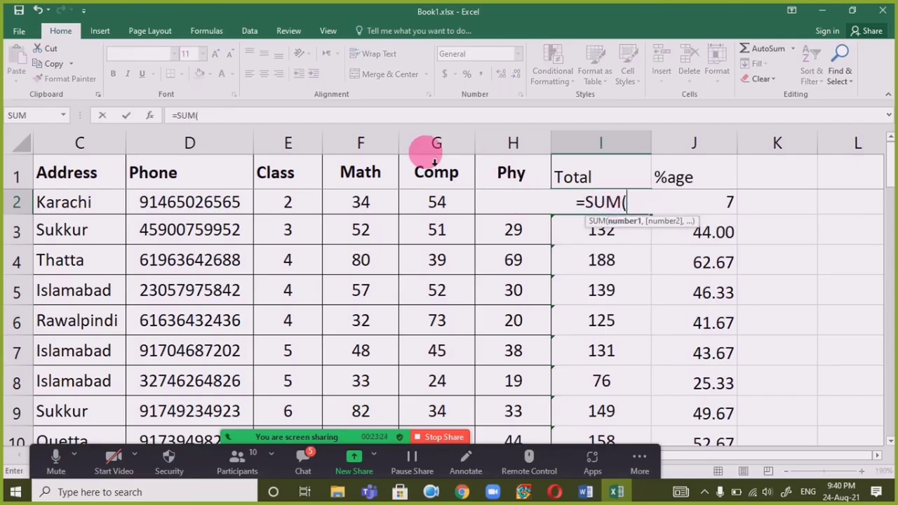
click(360, 203)
drag(376, 208, 523, 209)
key(Return)
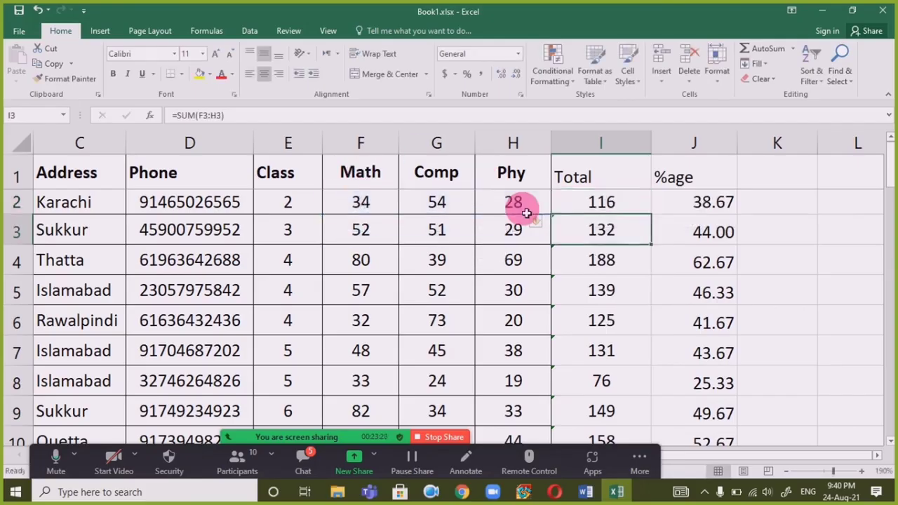
Examine the Math mark in F2, the Phy mark in H2 and the range used by the Total formula in I2
click(640, 214)
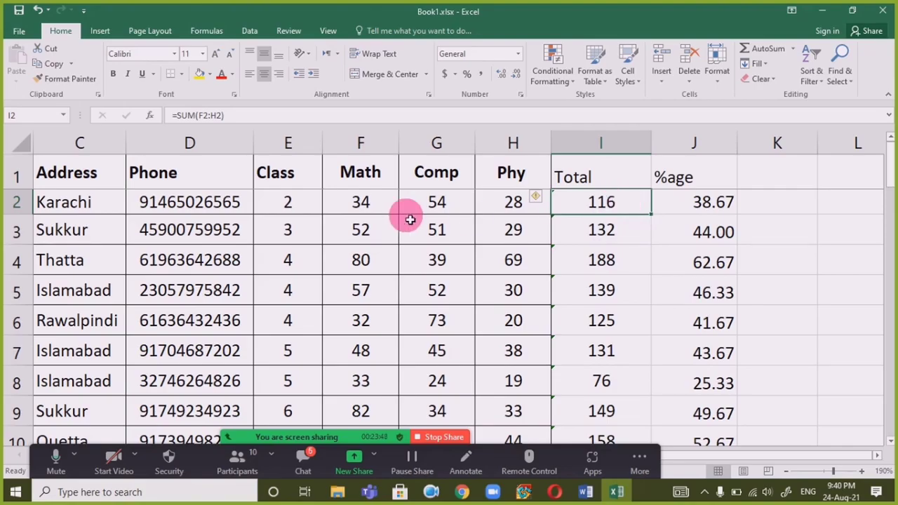
click(362, 204)
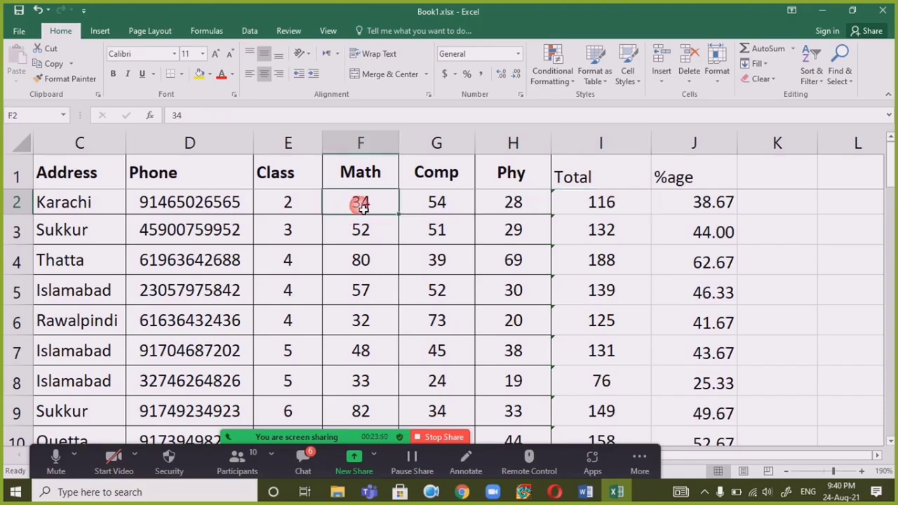
click(531, 209)
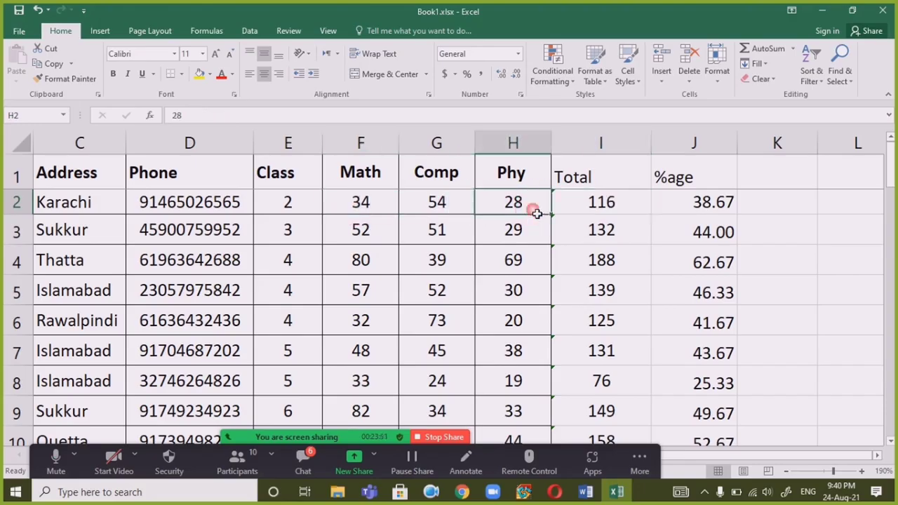
click(599, 204)
key(F2)
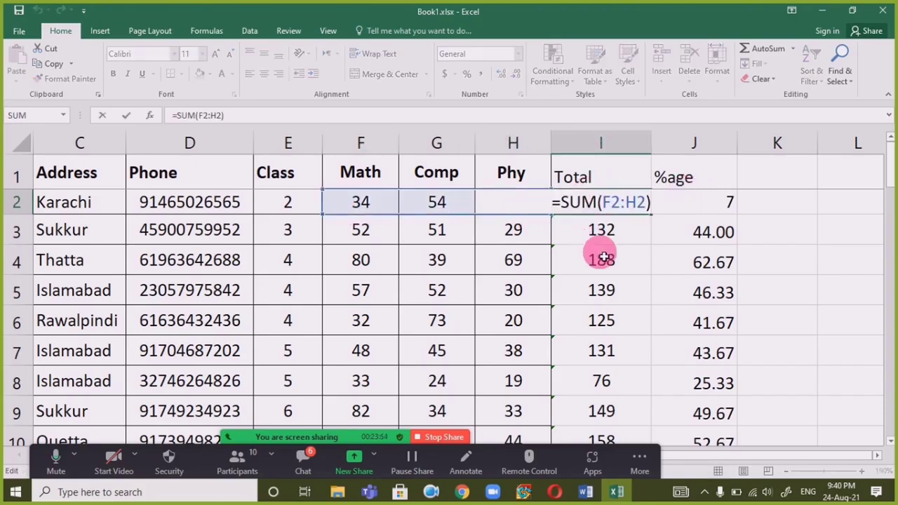
key(Escape)
text(=S)
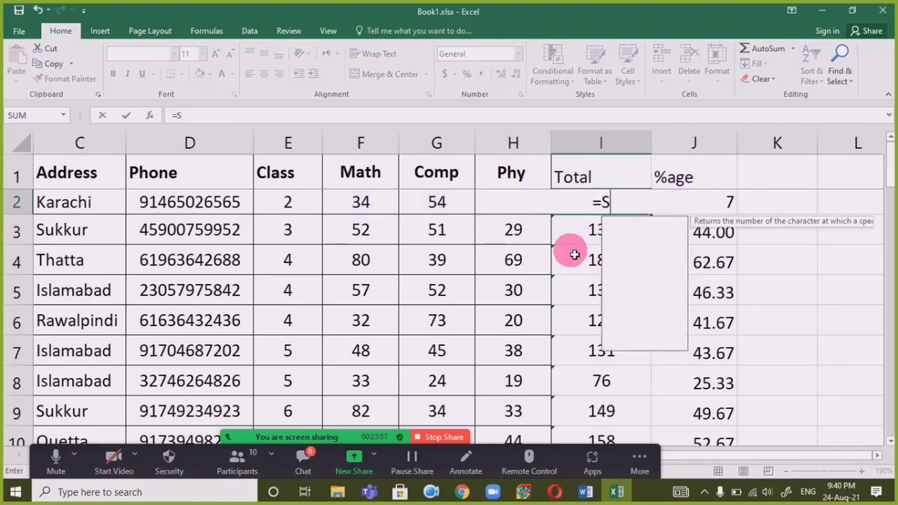
text(UM()
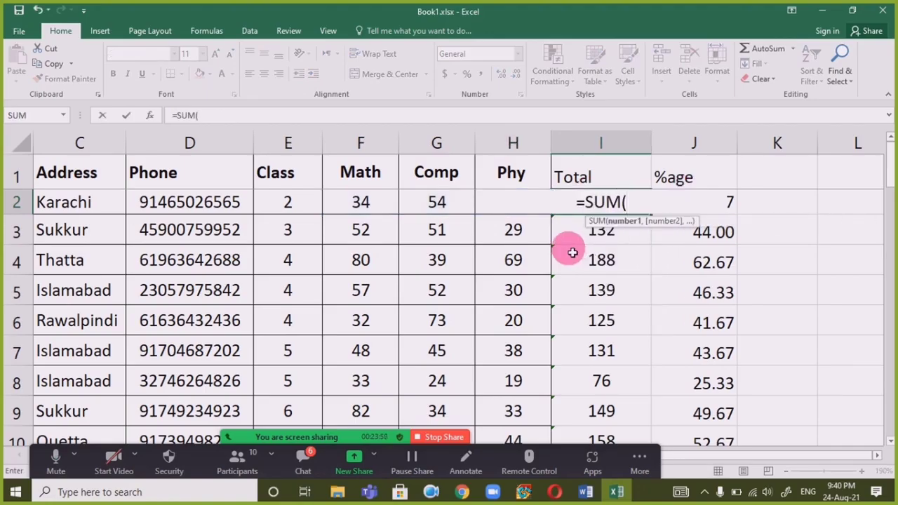
click(357, 201)
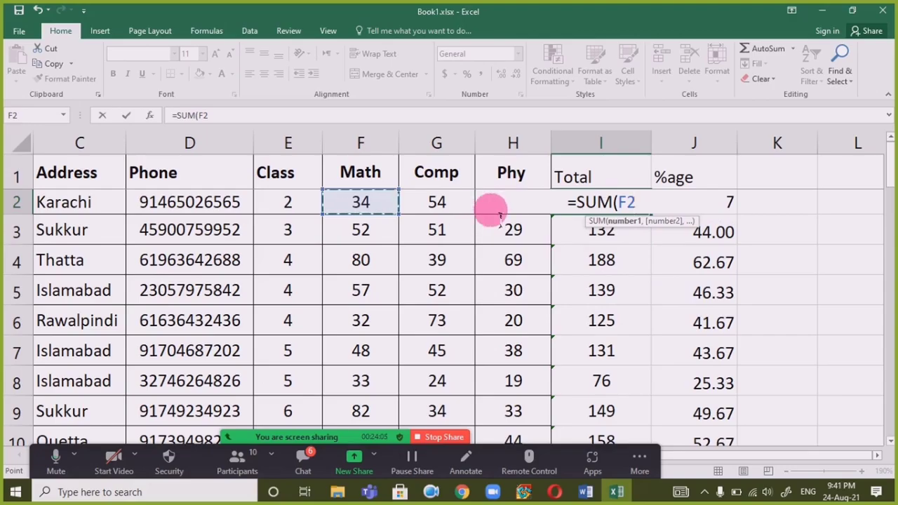
shift+click(499, 191)
key(Return)
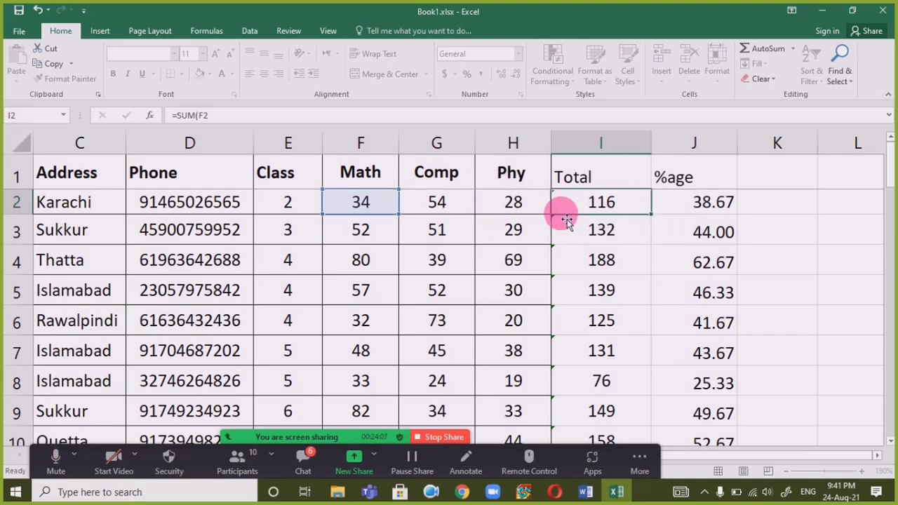
Replace the first student's Total in I2 with =SUM(F2,H2), picking the Math and Phy marks separately, and readjust the Total column's width
drag(656, 149, 725, 145)
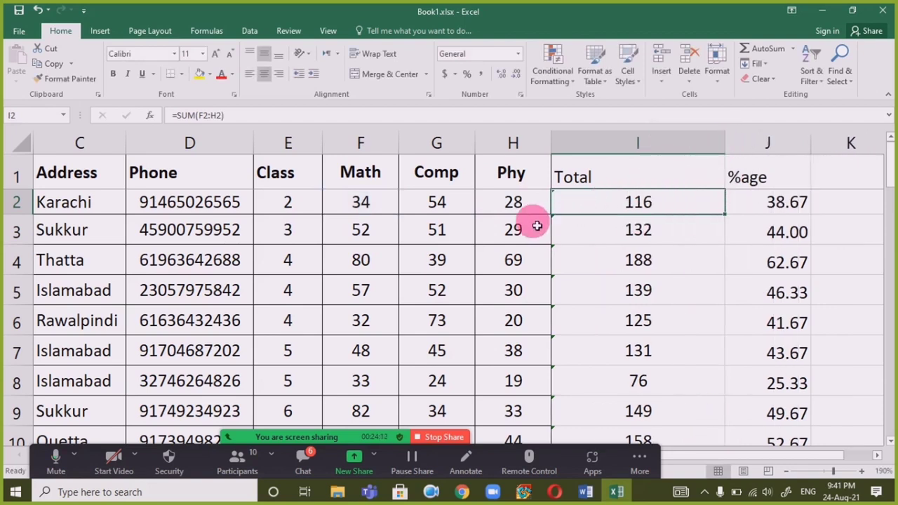
key(F2)
text(=SUM()
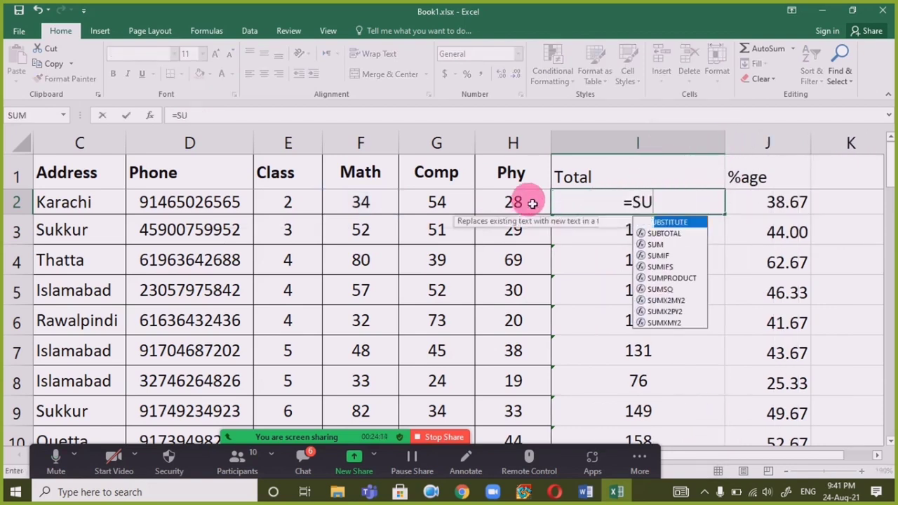
click(361, 203)
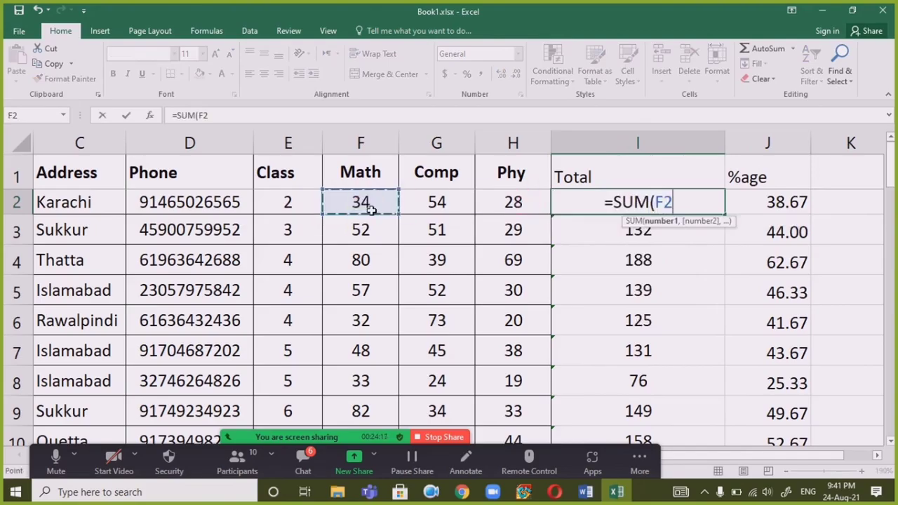
ctrl+click(512, 203)
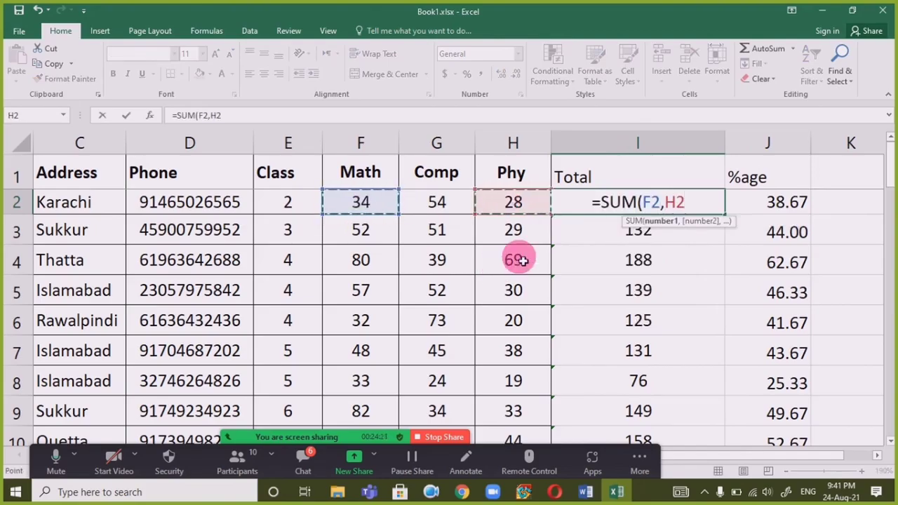
key(Return)
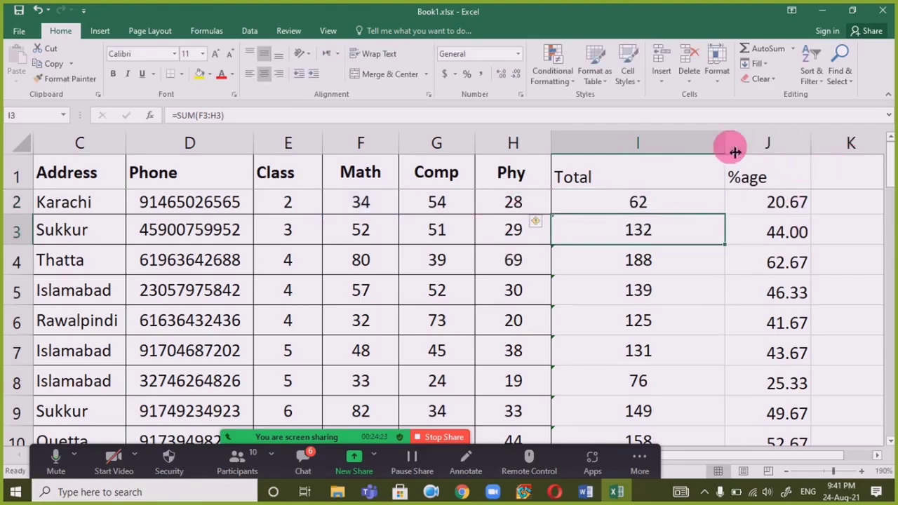
drag(727, 149, 666, 162)
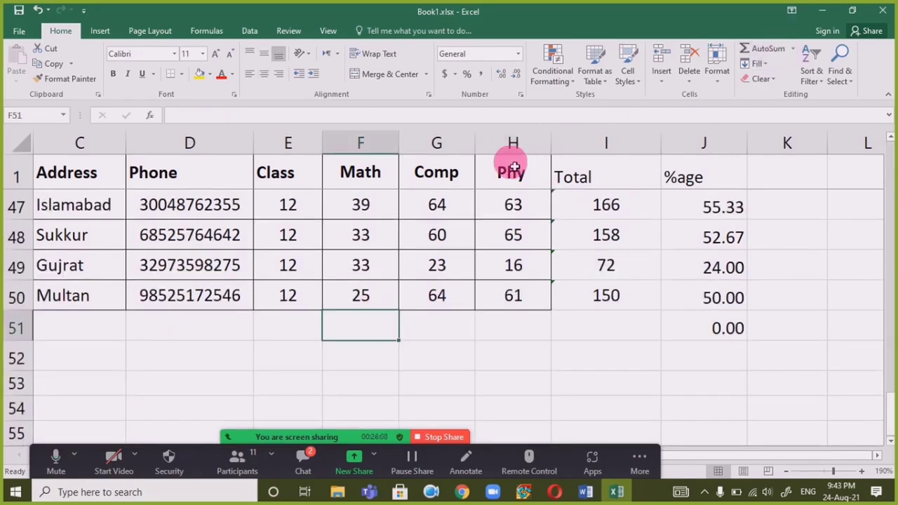
Examine the Math marks from the first student in row 2 down to the empty cell below row 50
scroll(367, 242, up, 15)
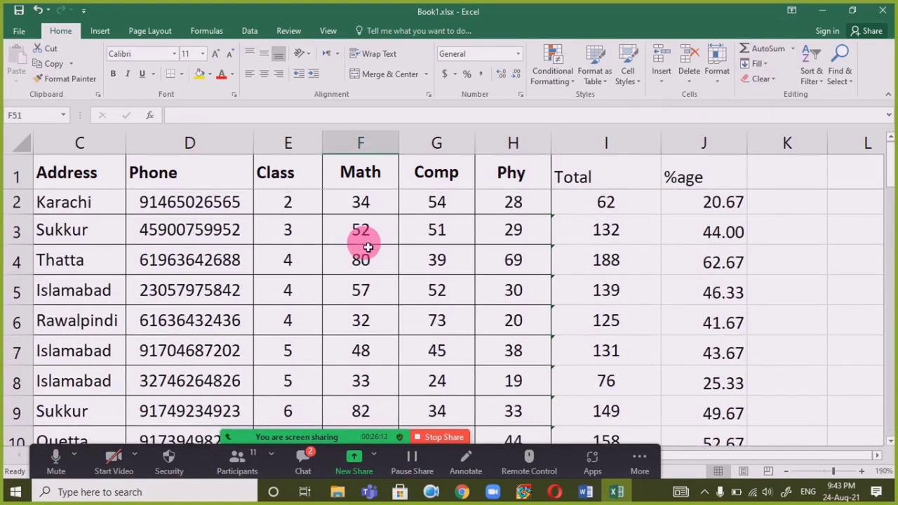
scroll(367, 247, down, 18)
scroll(368, 247, up, 1)
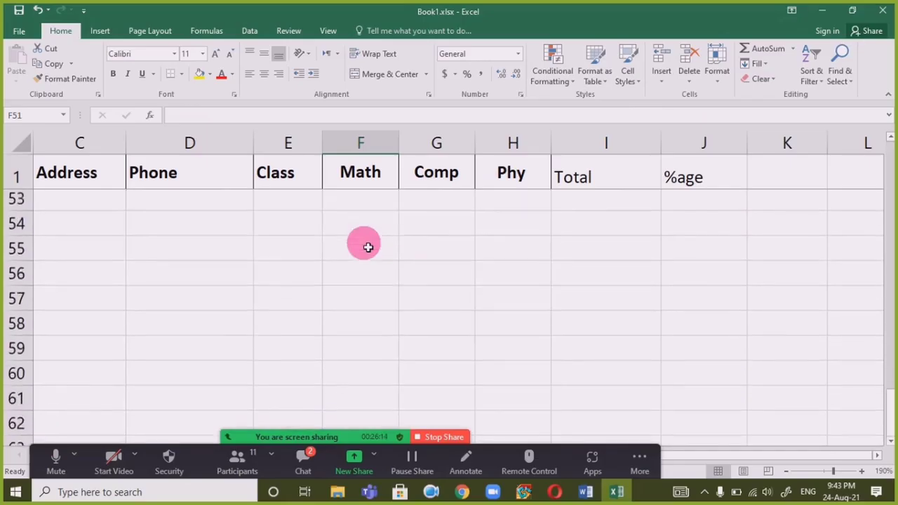
scroll(368, 247, up, 3)
scroll(356, 210, up, 10)
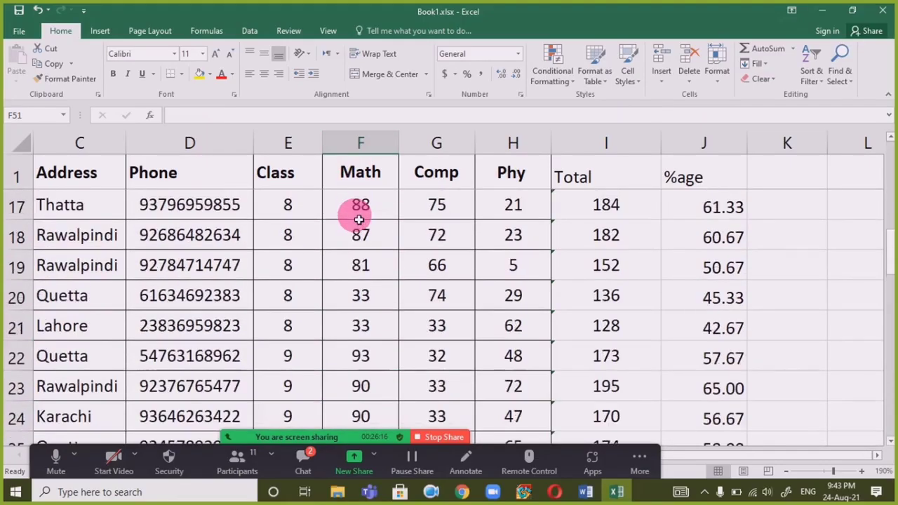
scroll(359, 220, up, 5)
scroll(354, 220, down, 17)
scroll(356, 221, up, 2)
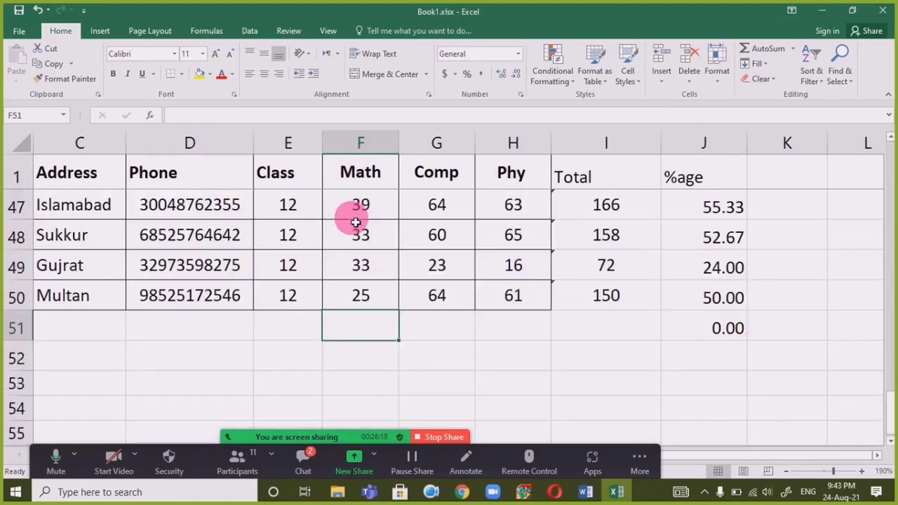
scroll(353, 220, down, 2)
scroll(352, 220, up, 2)
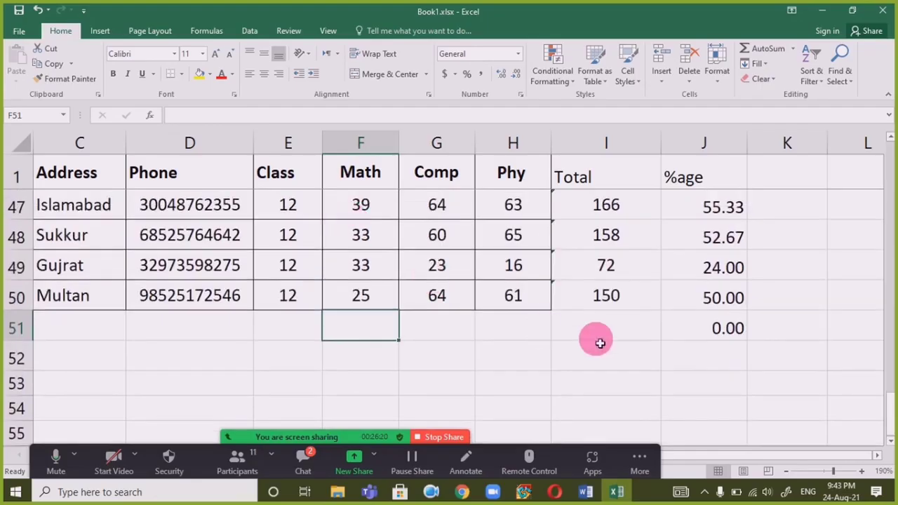
Count the Math marks in F51 with =COUNT(F2:F50) and fill the formula across to the Comp and Phy columns
text(=)
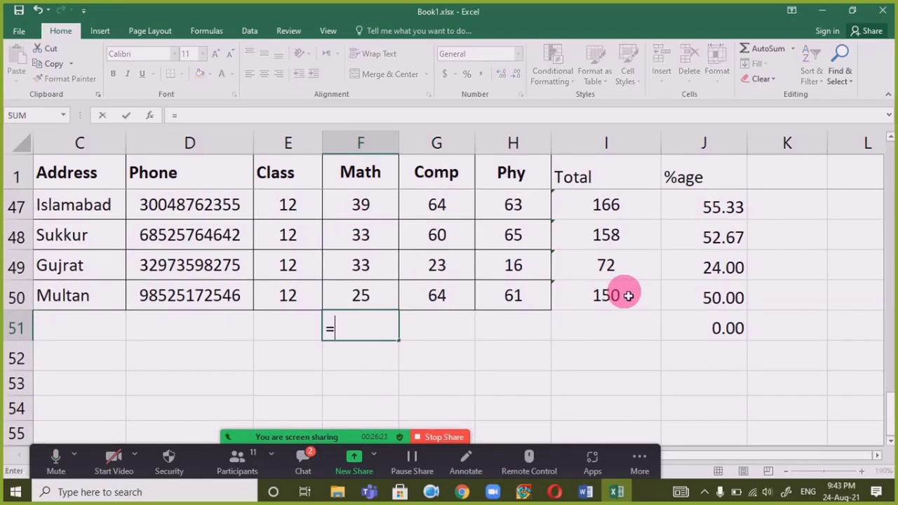
text(COUNT)
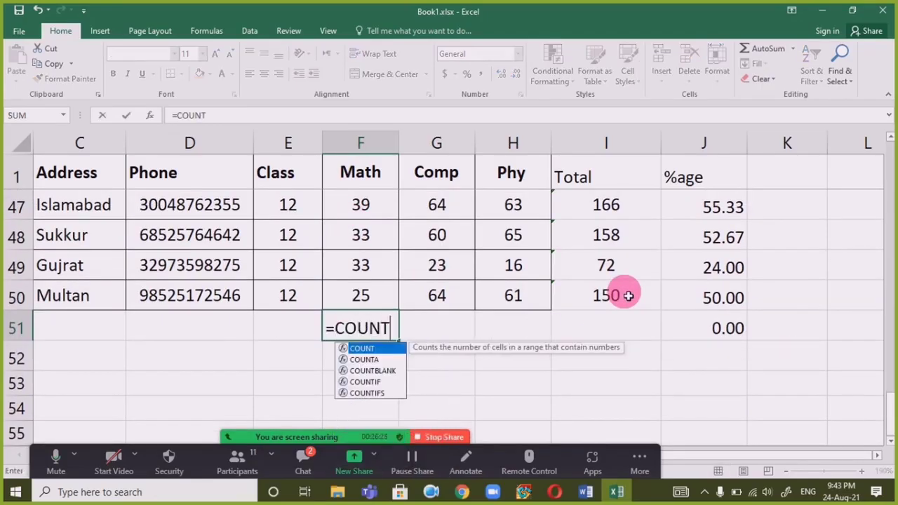
text(()
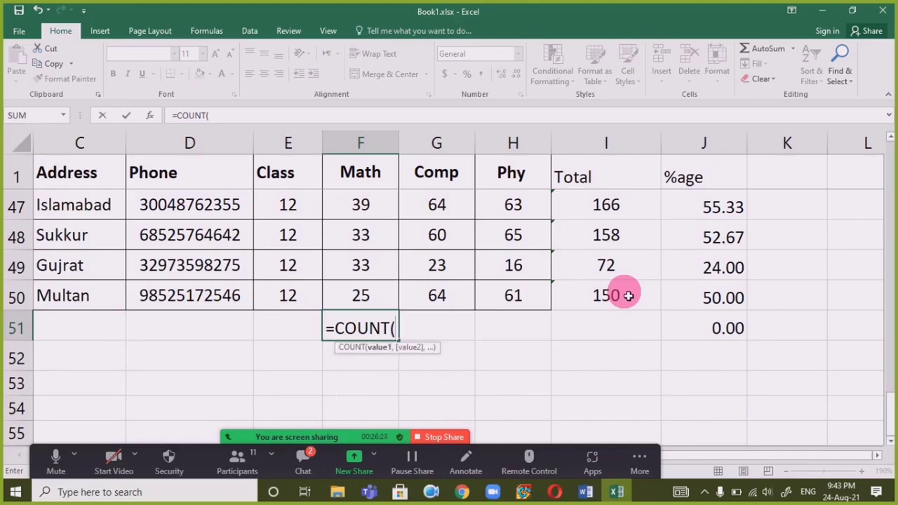
scroll(391, 271, up, 3)
scroll(392, 271, up, 12)
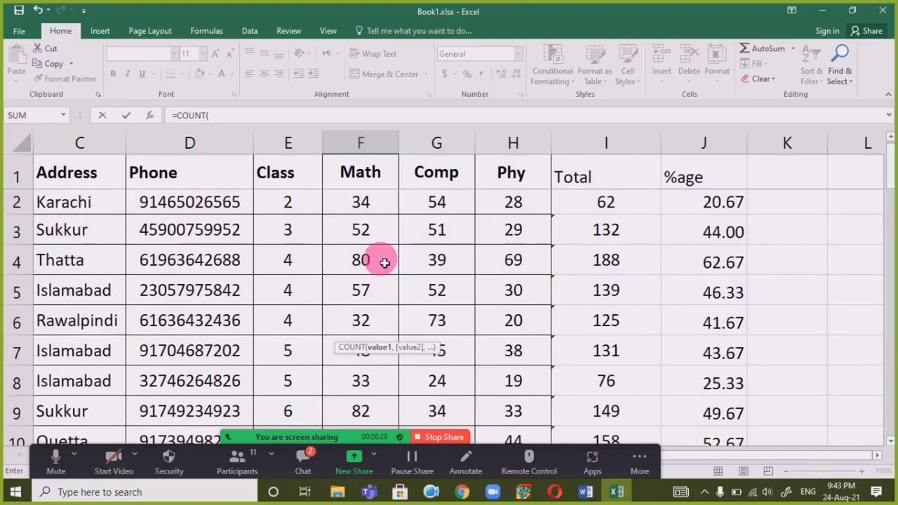
click(377, 204)
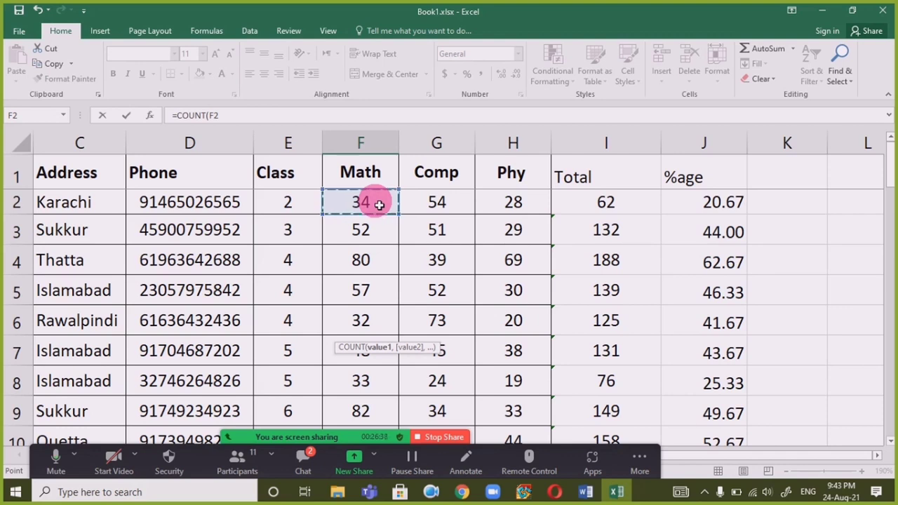
key(ctrl+shift+Down)
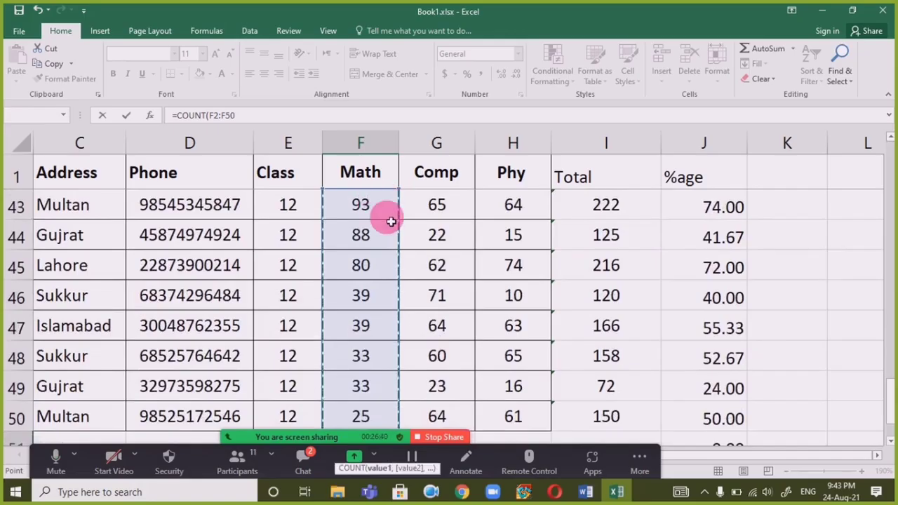
scroll(393, 266, down, 3)
scroll(393, 263, up, 3)
scroll(394, 270, down, 2)
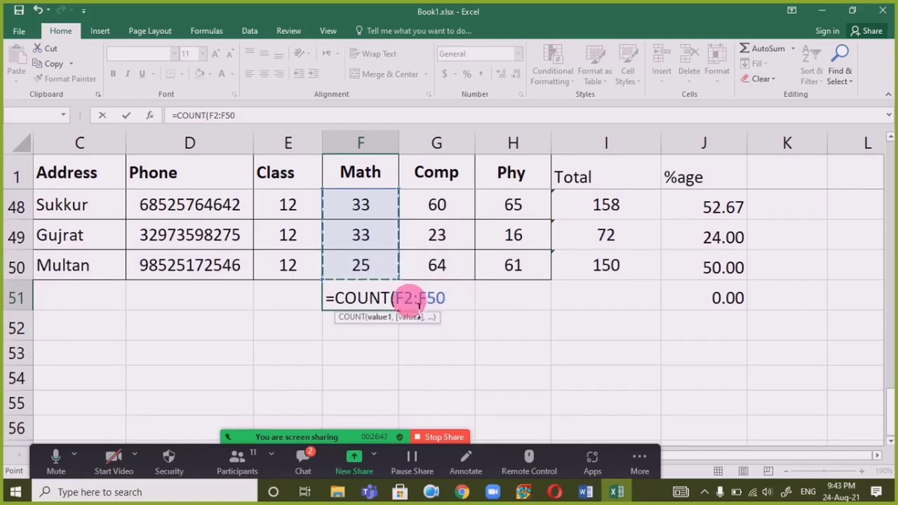
text())
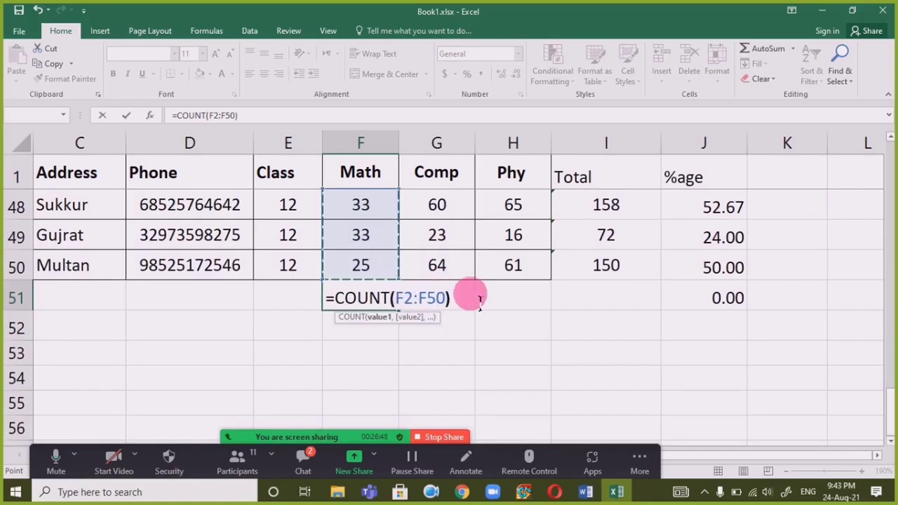
key(Return)
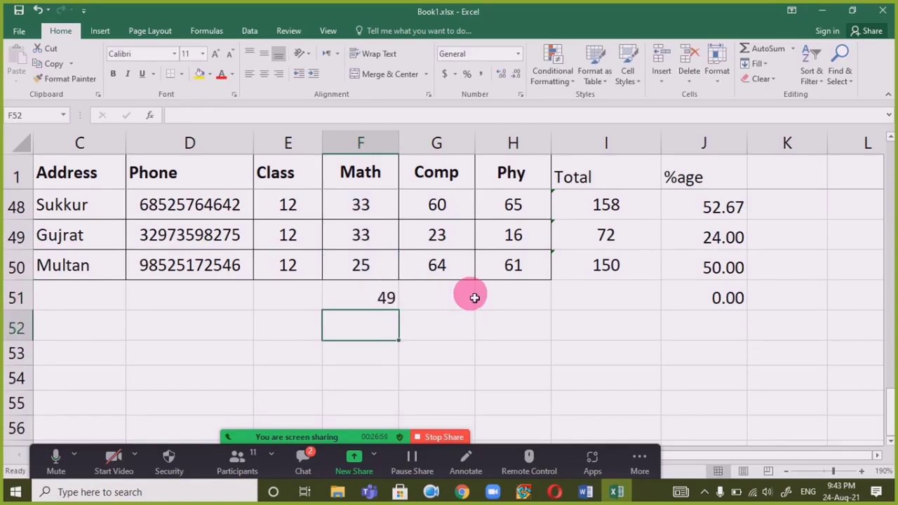
key(Up)
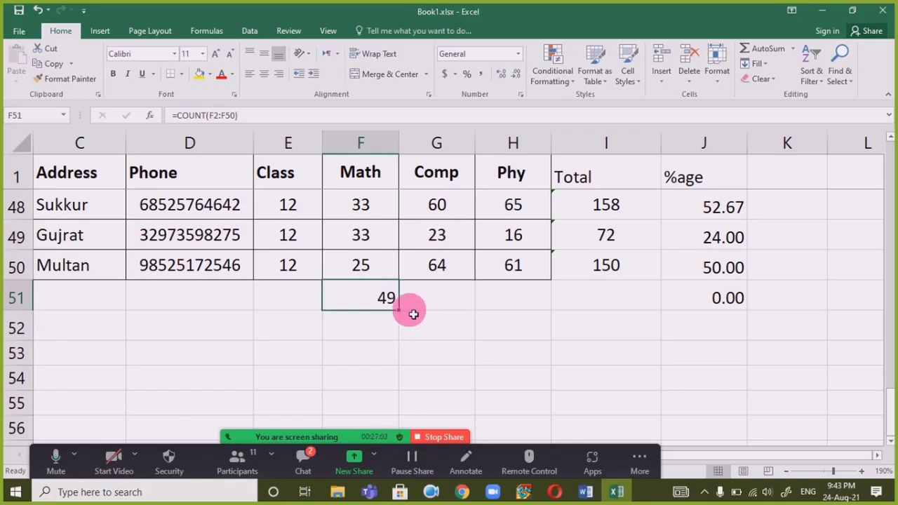
drag(400, 311, 521, 314)
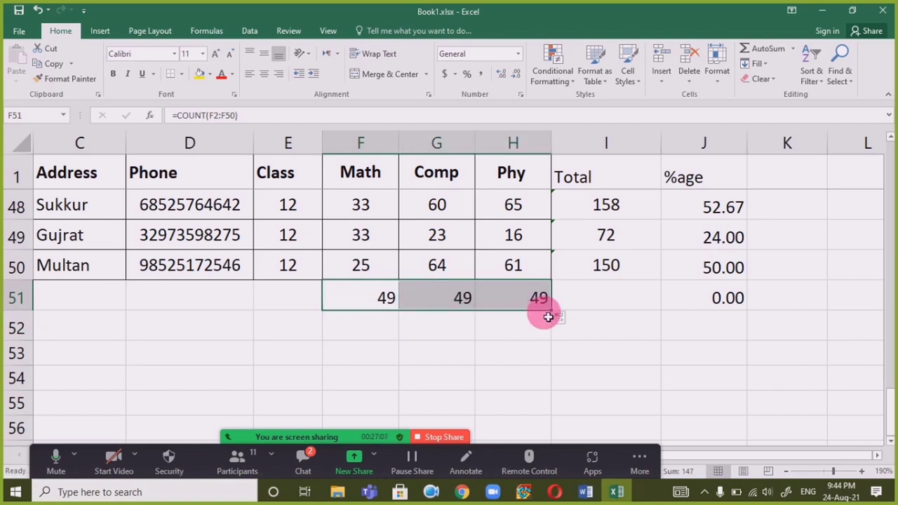
Replace the Comp mark in G5 with the letter A
scroll(421, 321, up, 15)
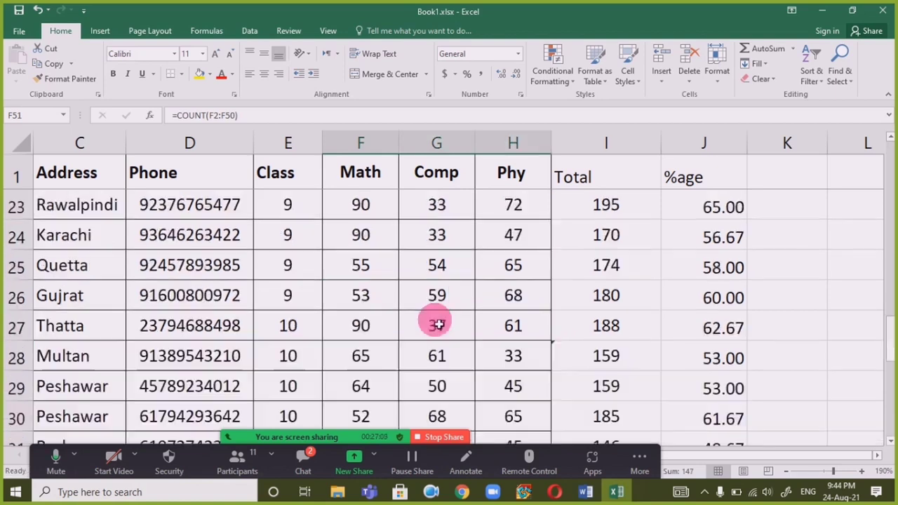
click(457, 301)
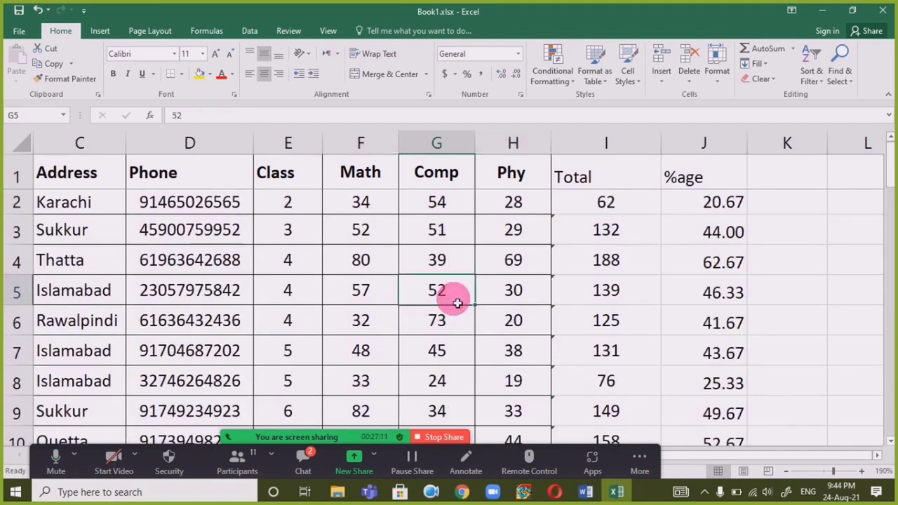
text(a)
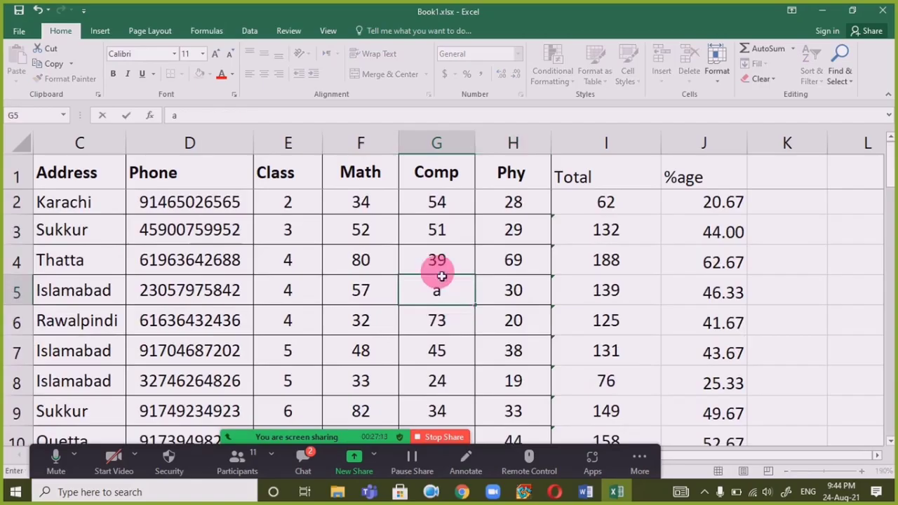
key(BackSpace)
text(A)
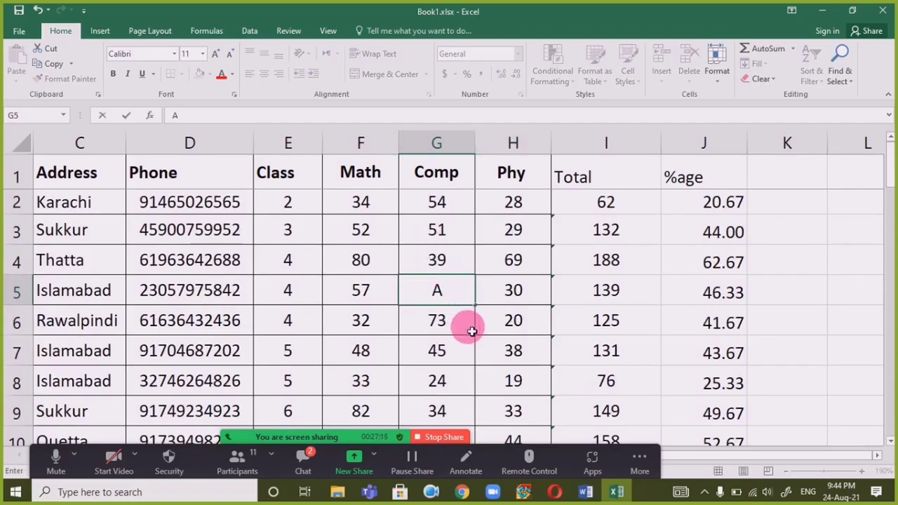
scroll(471, 331, down, 5)
scroll(471, 331, up, 5)
scroll(471, 331, down, 15)
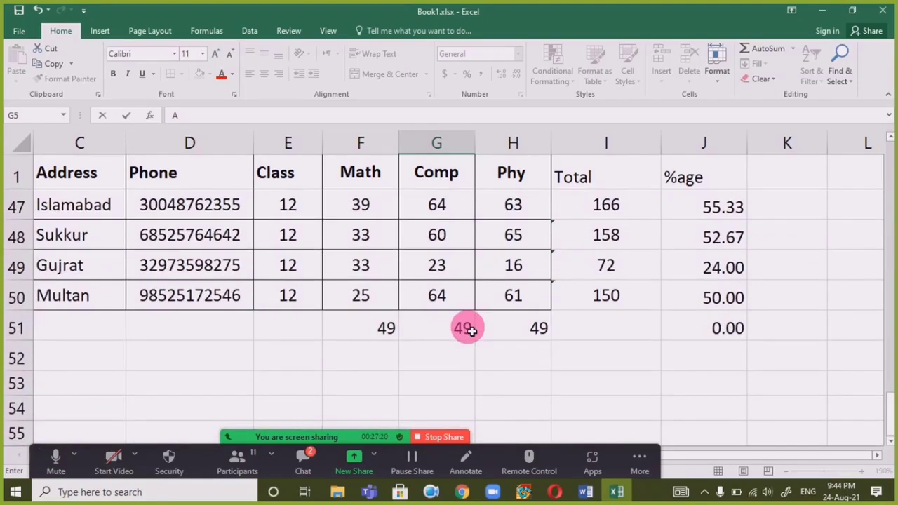
scroll(471, 331, up, 12)
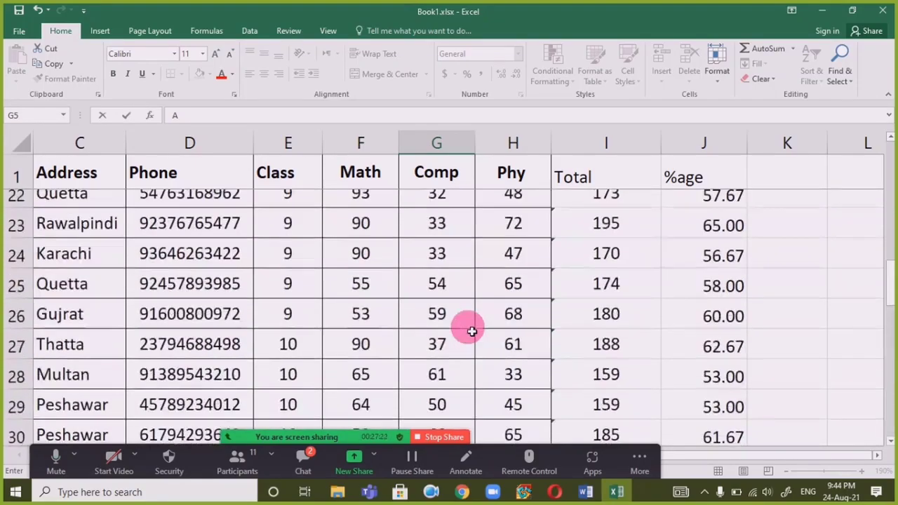
scroll(472, 331, up, 4)
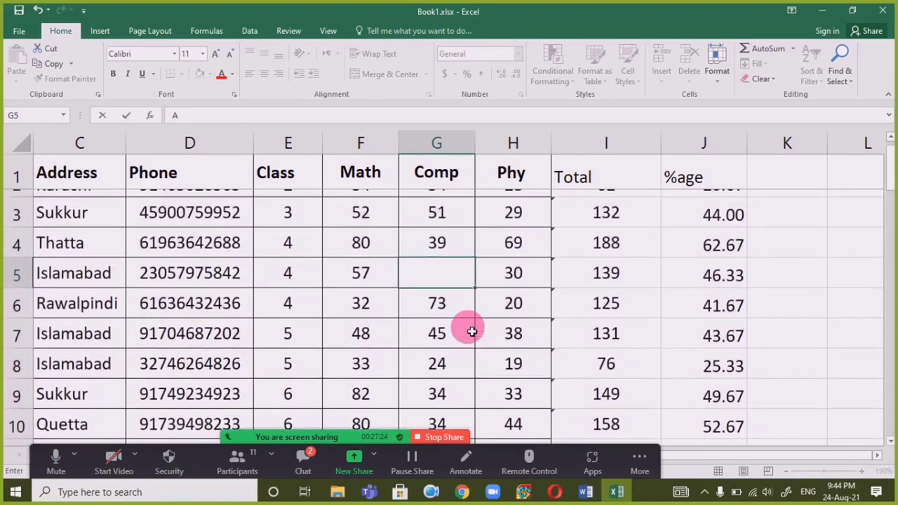
key(Return)
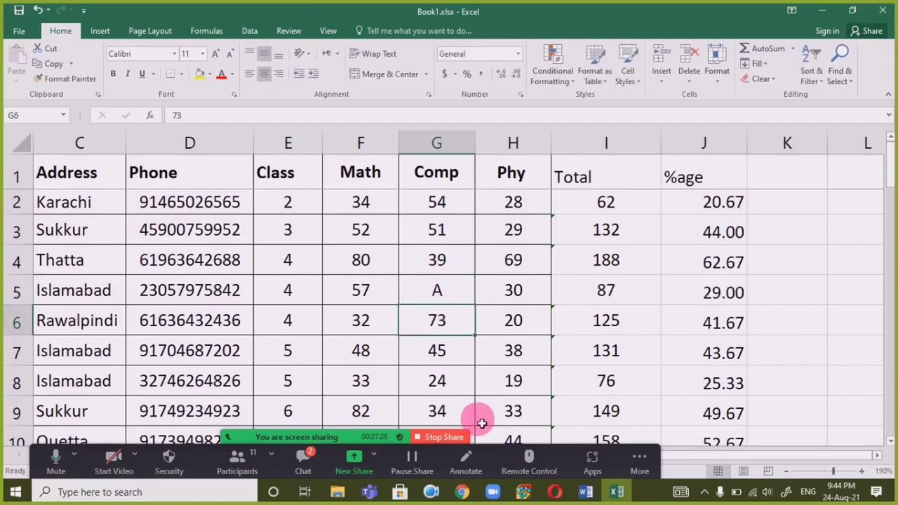
Examine the Comp count in G51 and compare the built-in descriptions of COUNT and COUNTA without committing an entry
scroll(484, 375, down, 15)
click(449, 335)
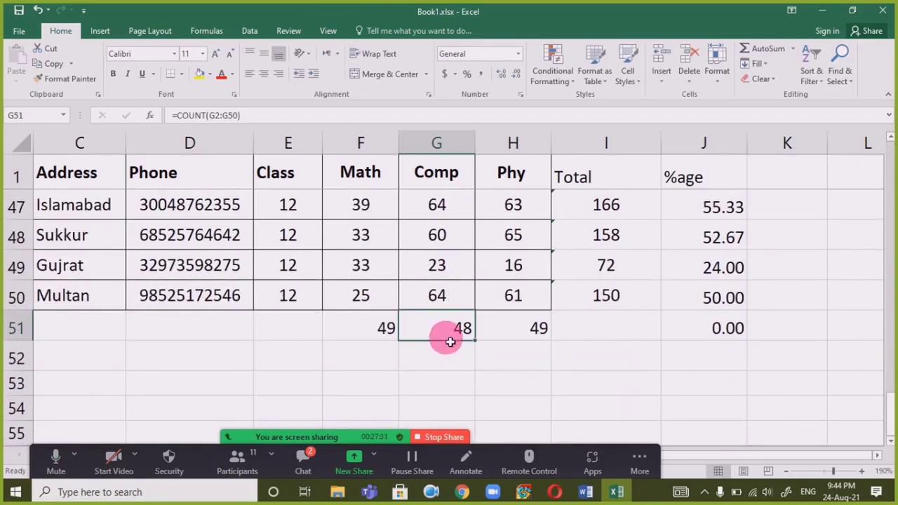
text(=)
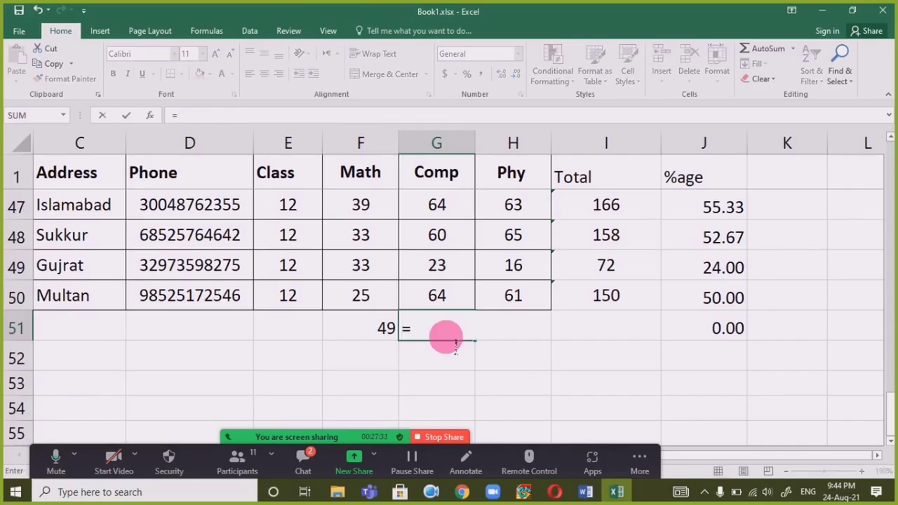
text(COUNT)
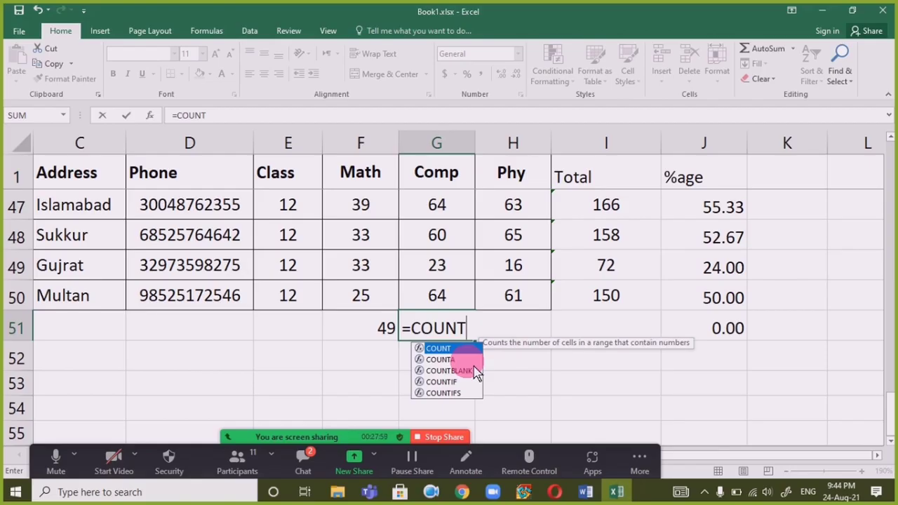
text(A)
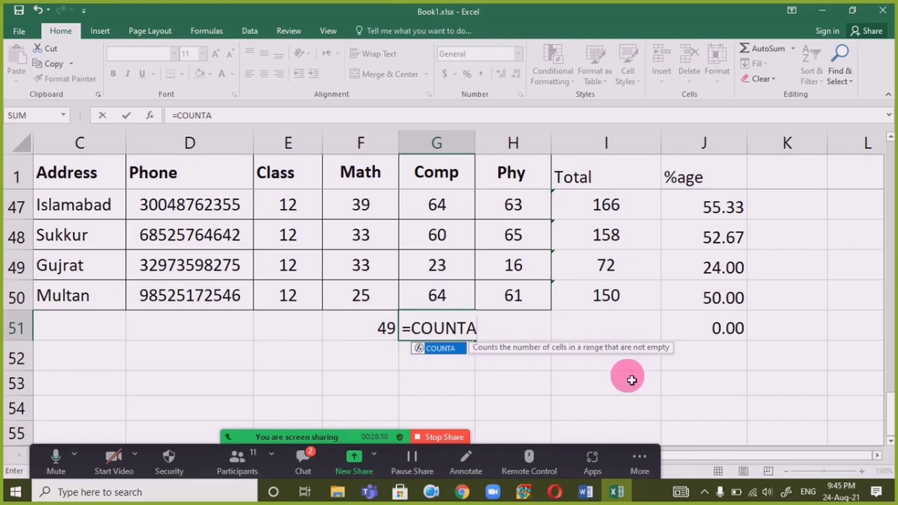
key(Escape)
key(Escape)
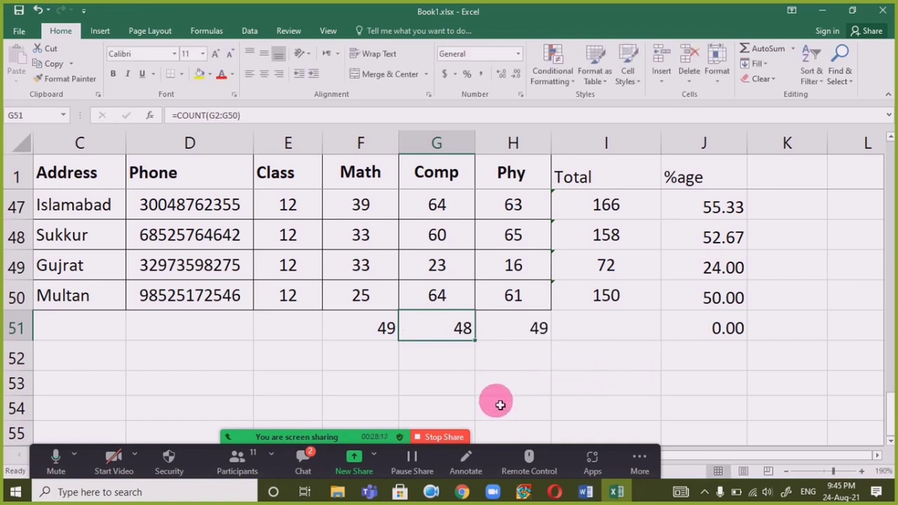
Replace the Comp count in G51 with =COUNT(G1:G50) so the range includes the column heading
text(=COUNT)
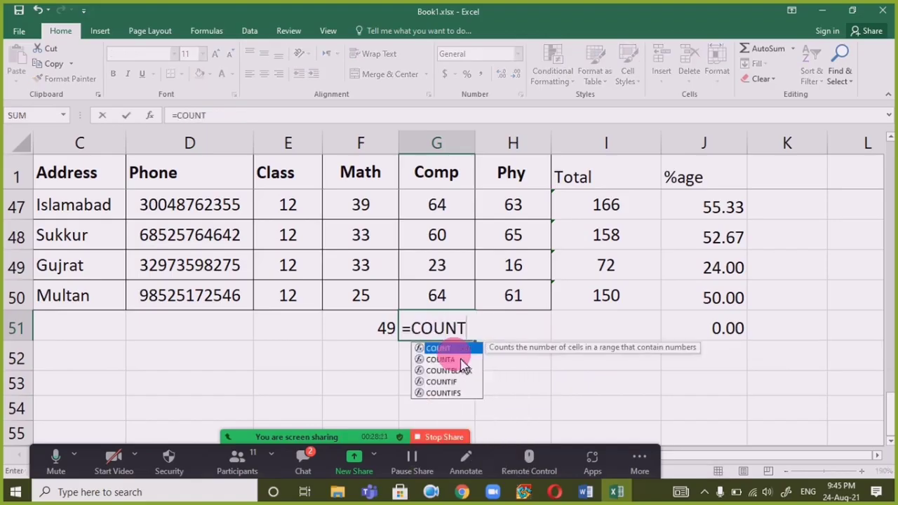
text(()
scroll(469, 280, up, 11)
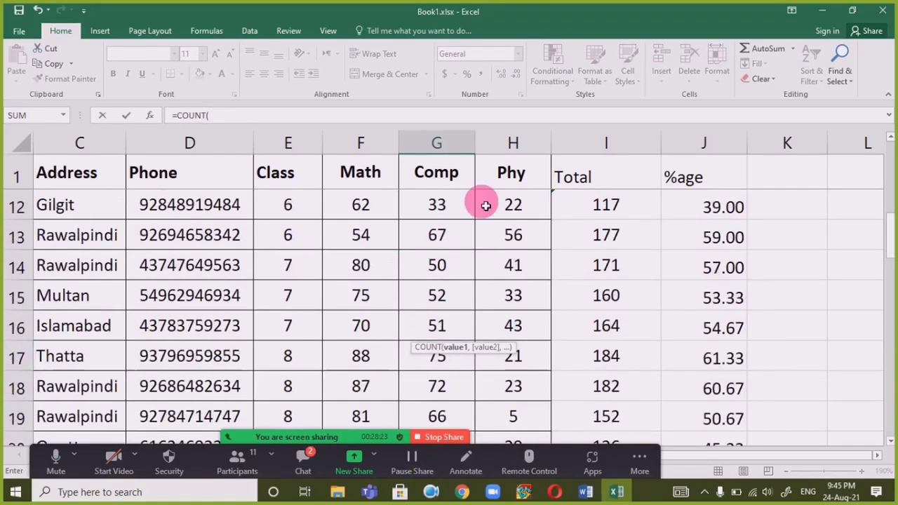
scroll(457, 176, up, 4)
click(464, 174)
key(ctrl+shift+Down)
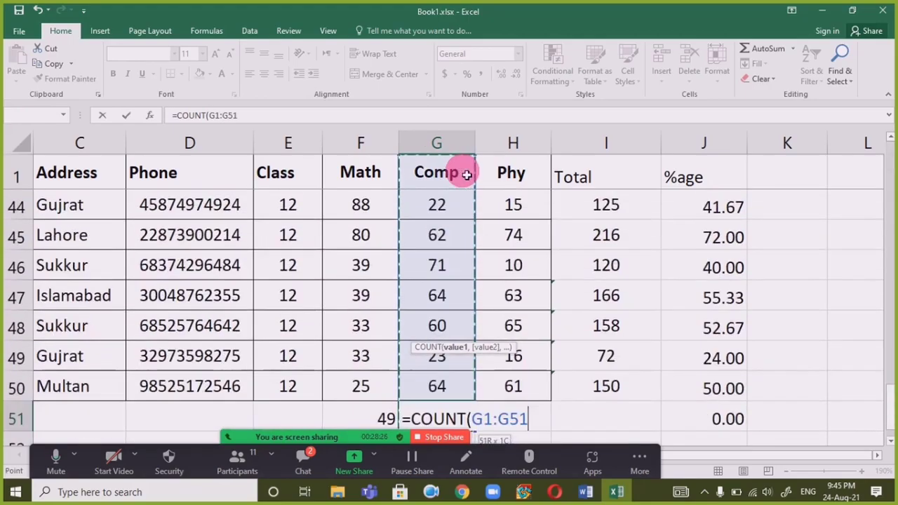
key(shift+Up)
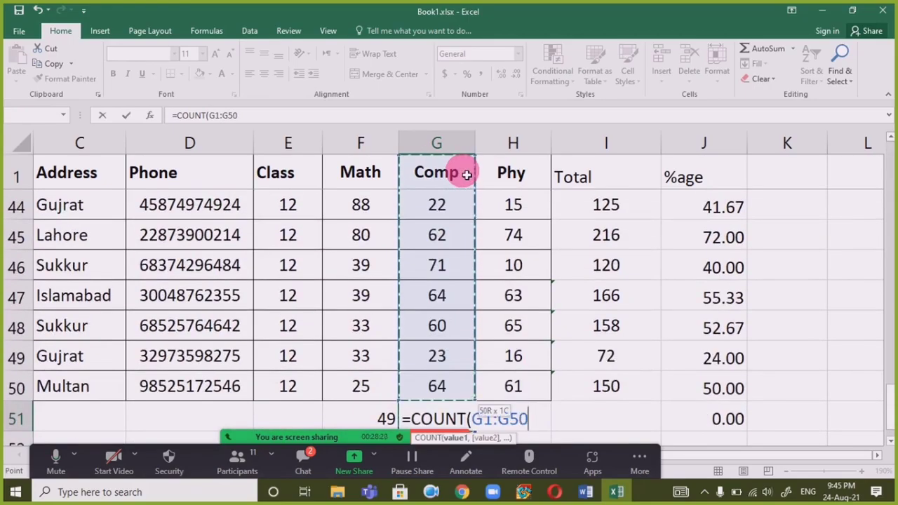
key(Return)
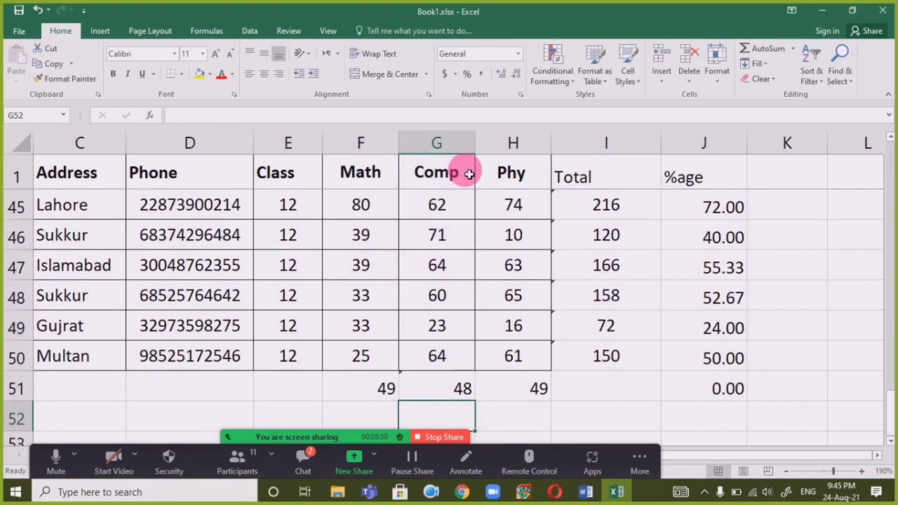
click(449, 397)
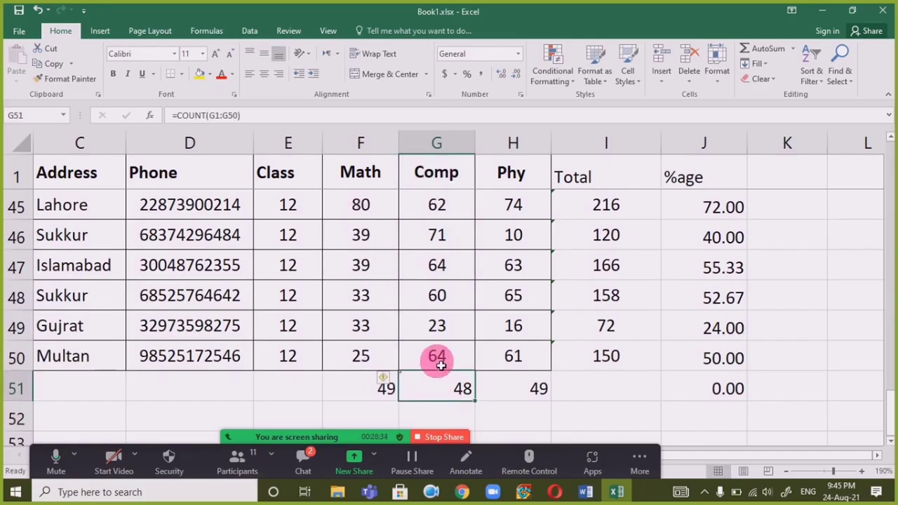
Count the non-empty Comp cells in G52 with =COUNTA(G1:G51)
click(444, 413)
scroll(448, 414, down, 1)
scroll(447, 414, down, 1)
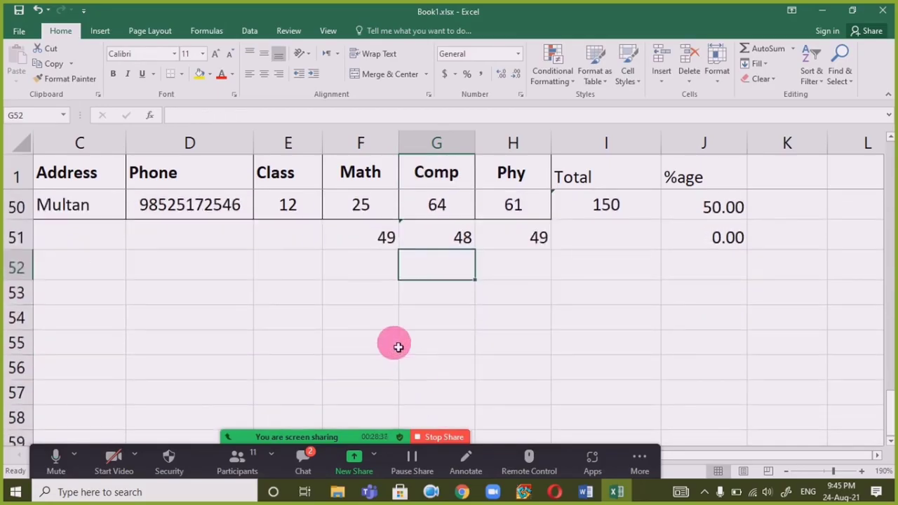
text(=COU)
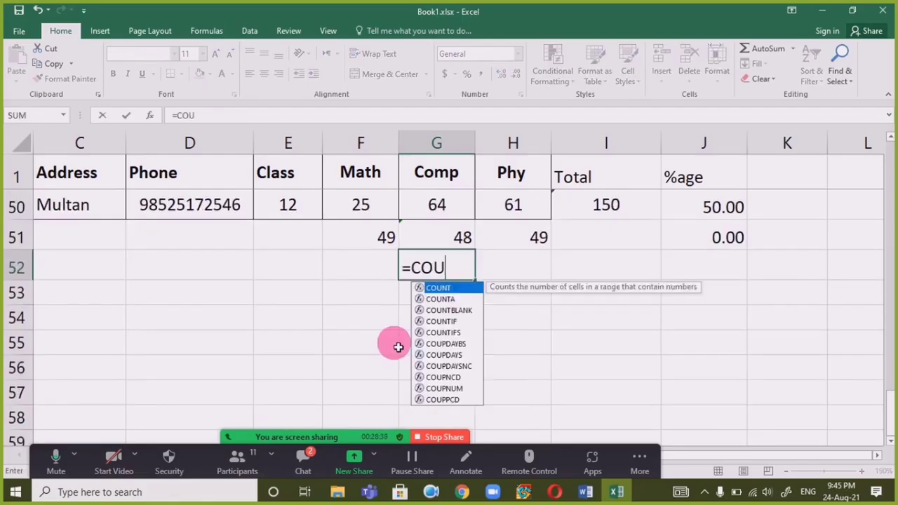
text(NTA)
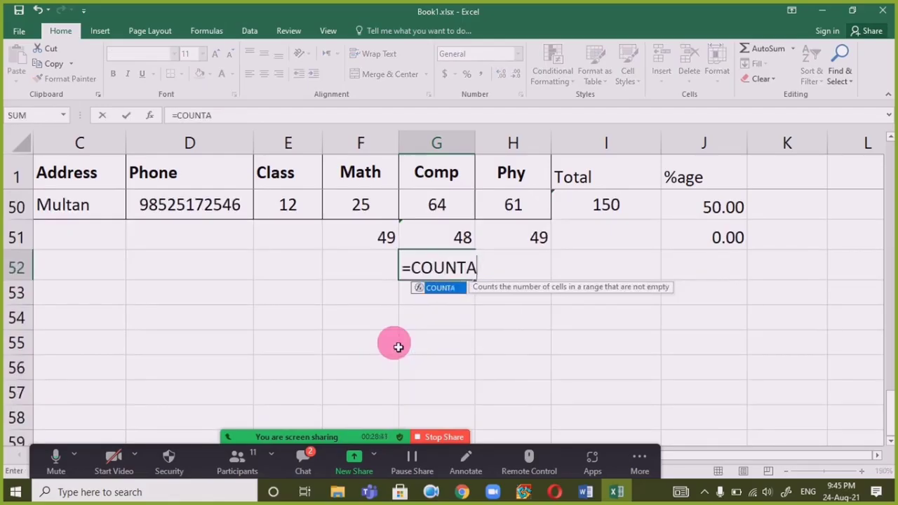
text(()
scroll(421, 225, up, 10)
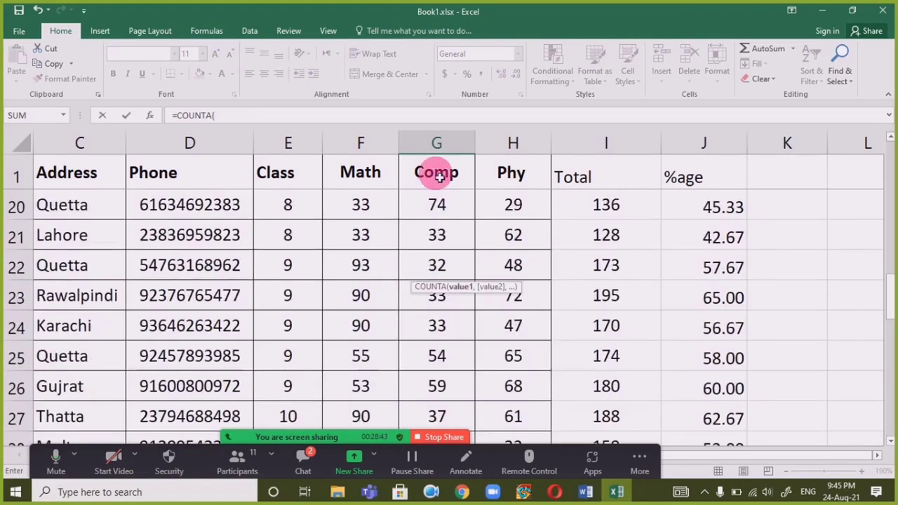
click(438, 143)
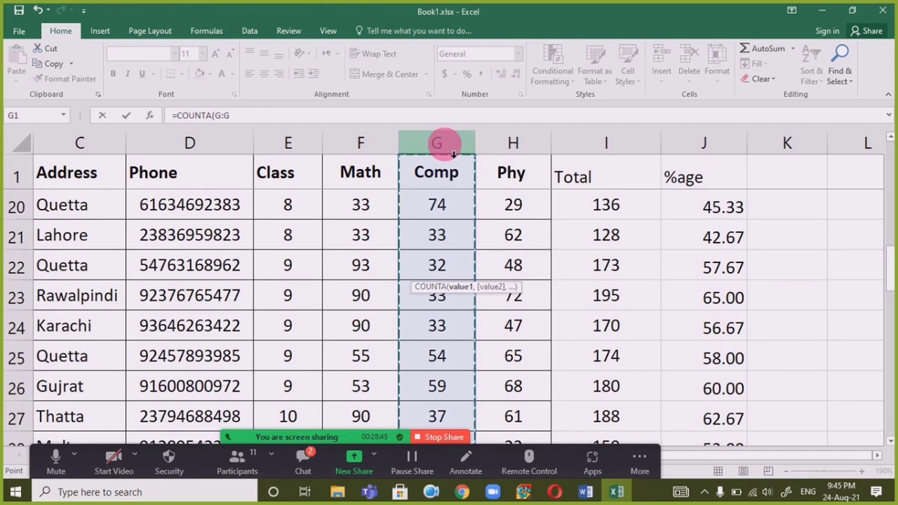
click(436, 168)
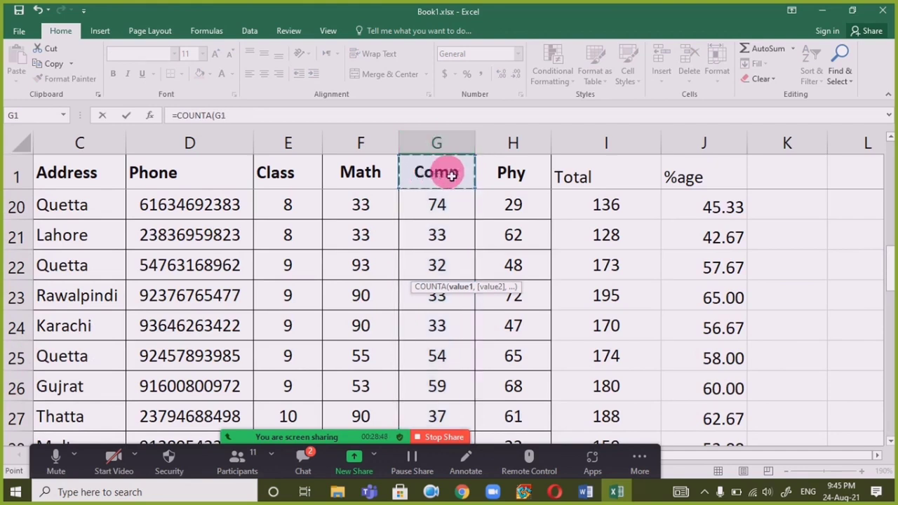
key(ctrl+shift+Down)
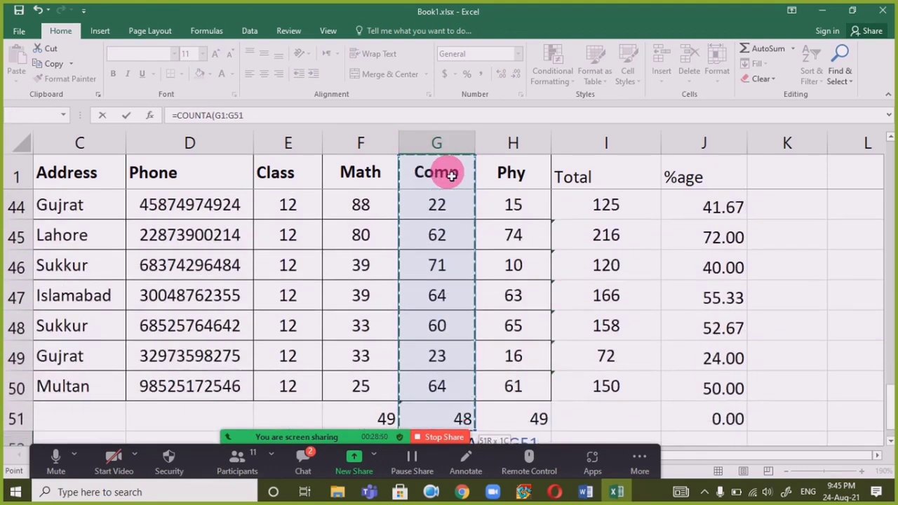
key(Return)
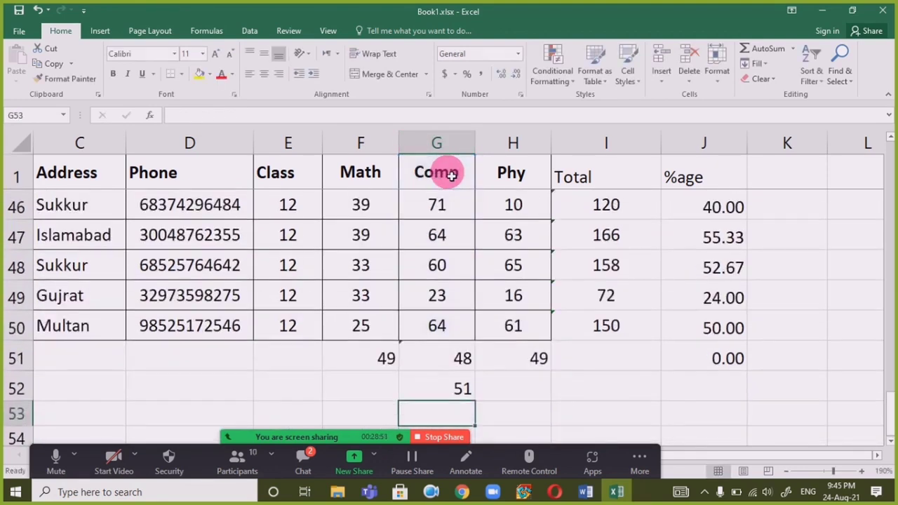
Change the range of the COUNTA formula in G52 to G1:G50
click(465, 392)
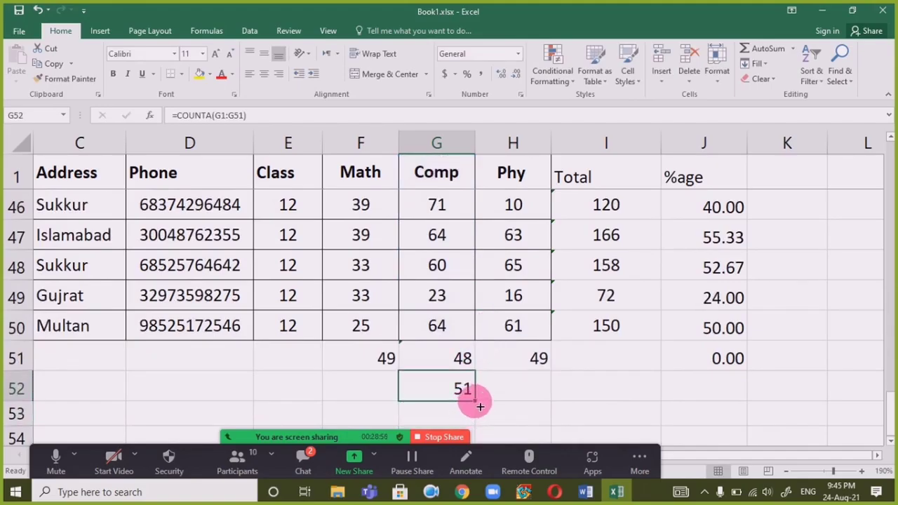
double_click(464, 389)
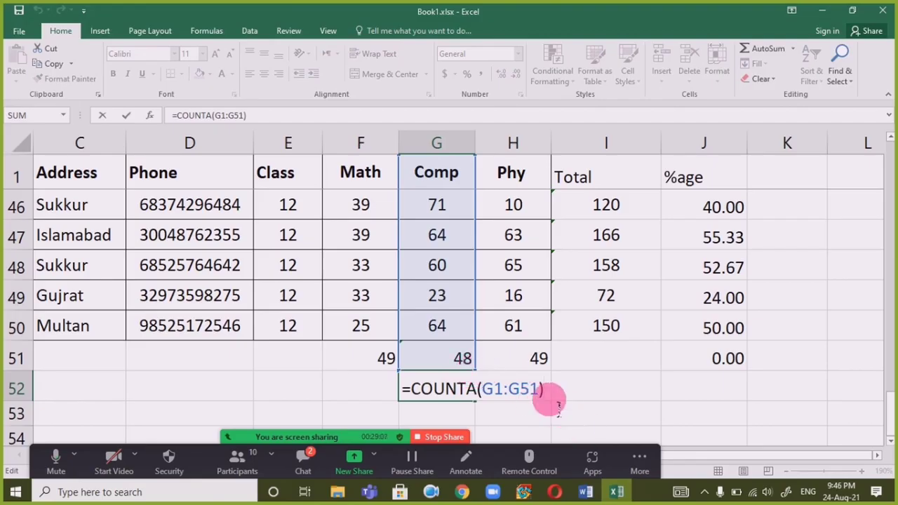
click(540, 390)
key(BackSpace)
text(0)
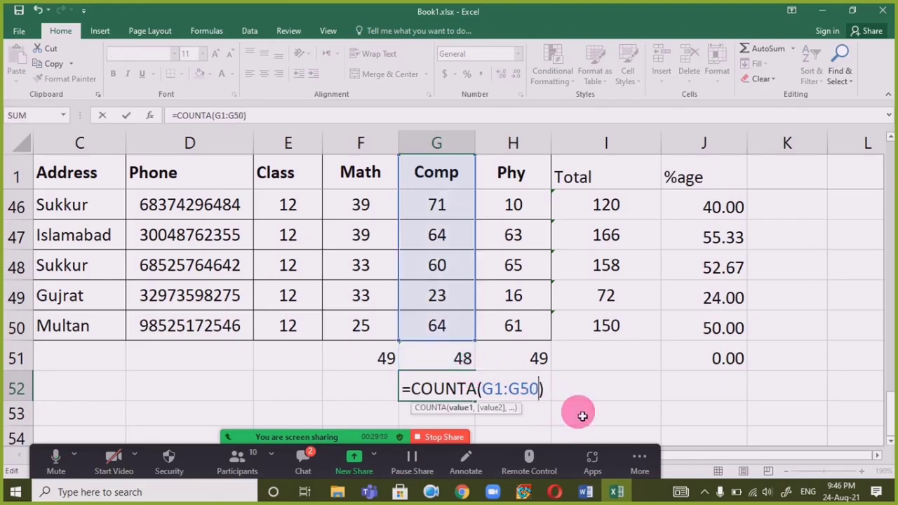
key(ctrl+Return)
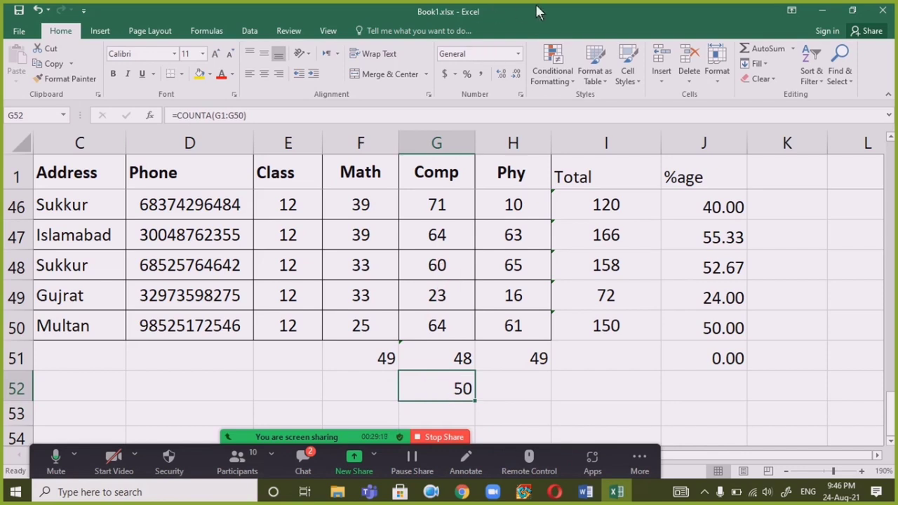
Compare the COUNT formula in G51 with the text cells in the Comp column, the heading in G1 and the letter in G5
click(420, 362)
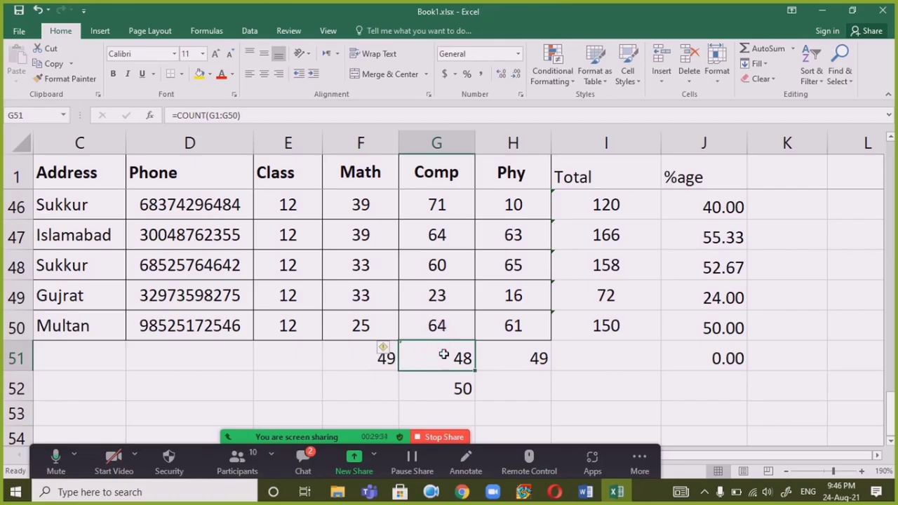
click(444, 176)
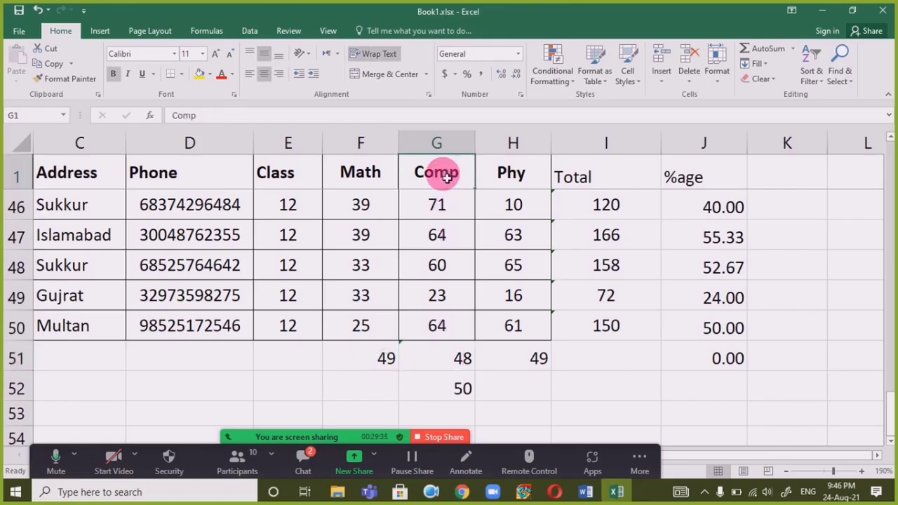
scroll(487, 340, up, 7)
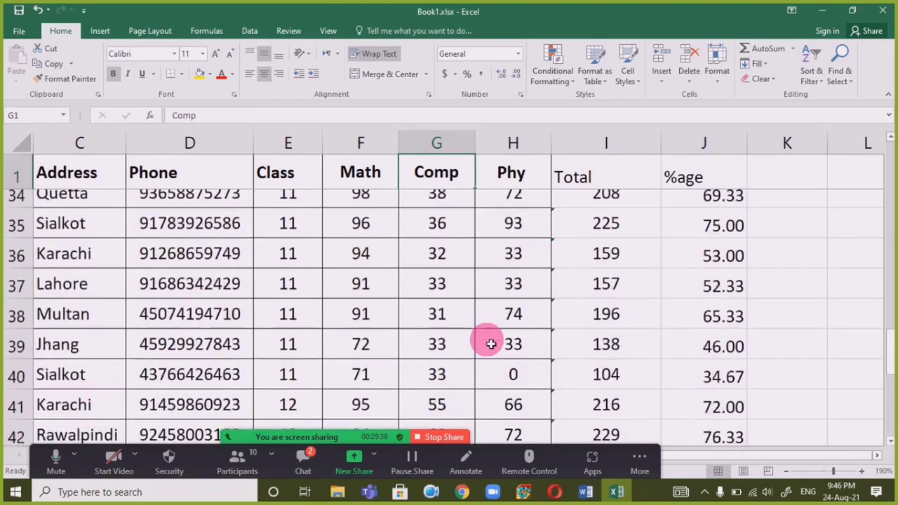
scroll(491, 344, up, 3)
scroll(477, 323, down, 5)
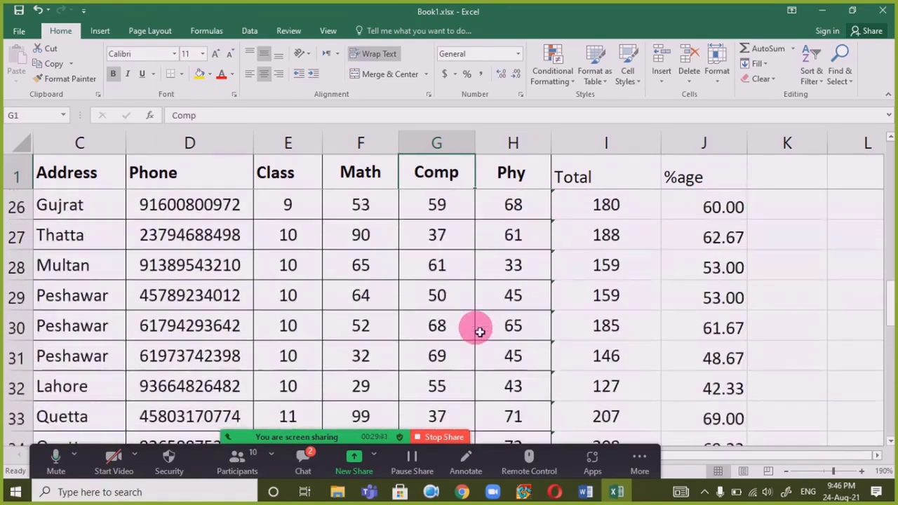
scroll(479, 331, down, 5)
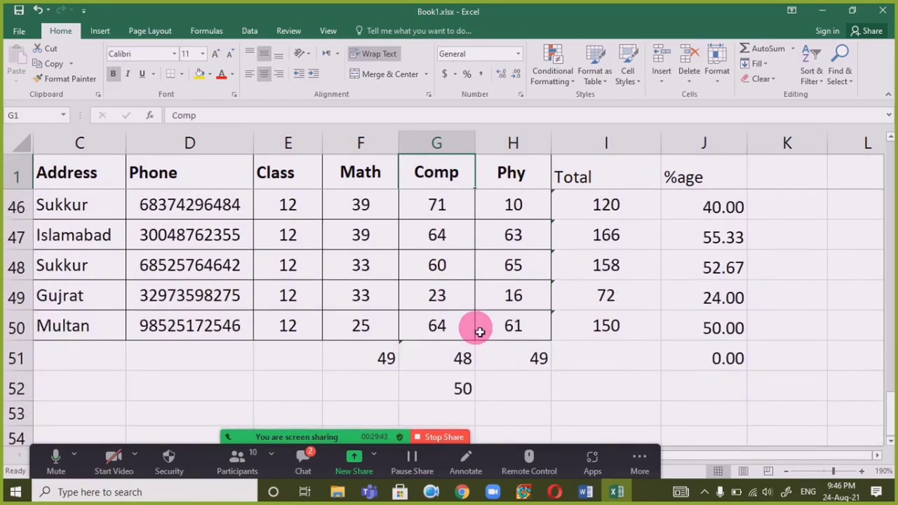
scroll(479, 332, up, 3)
scroll(484, 326, up, 11)
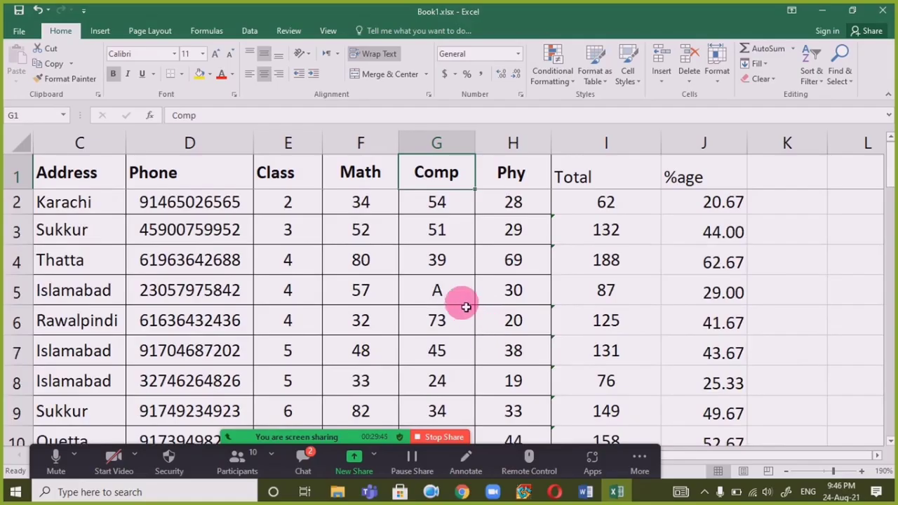
click(456, 293)
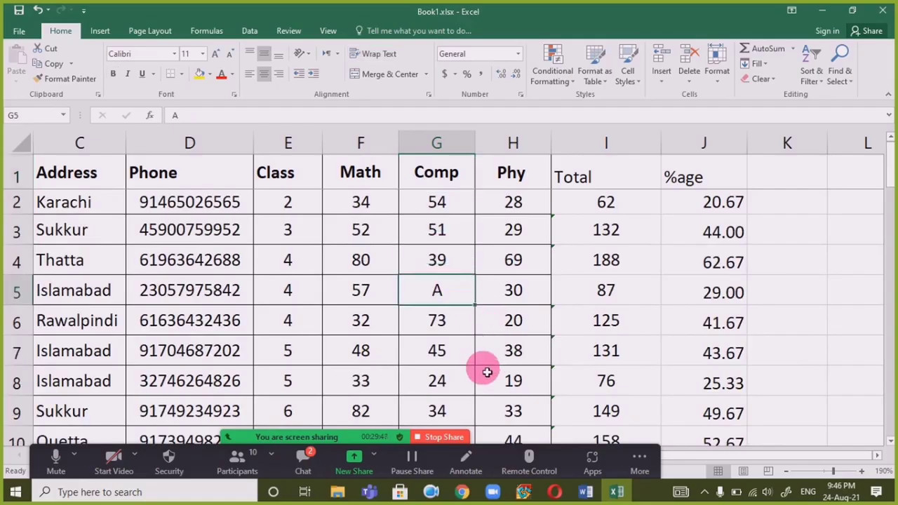
scroll(497, 362, down, 1)
scroll(498, 362, down, 18)
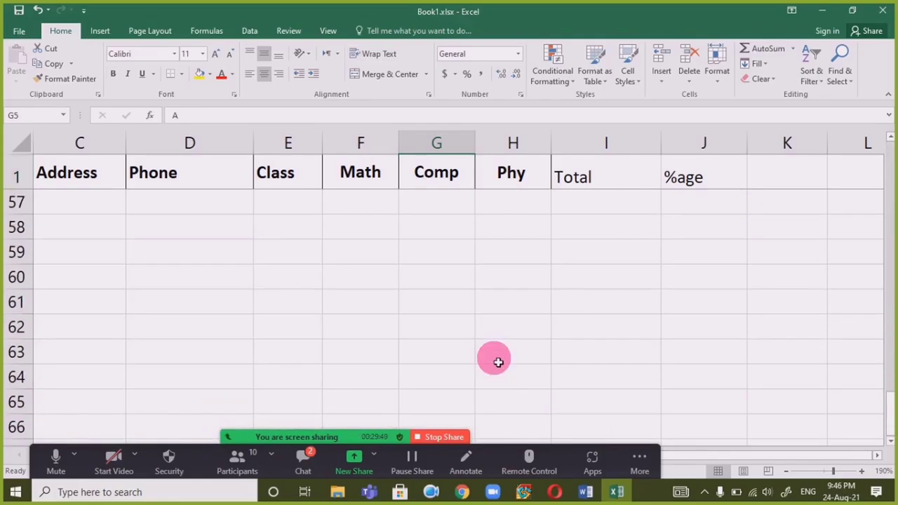
scroll(498, 362, up, 4)
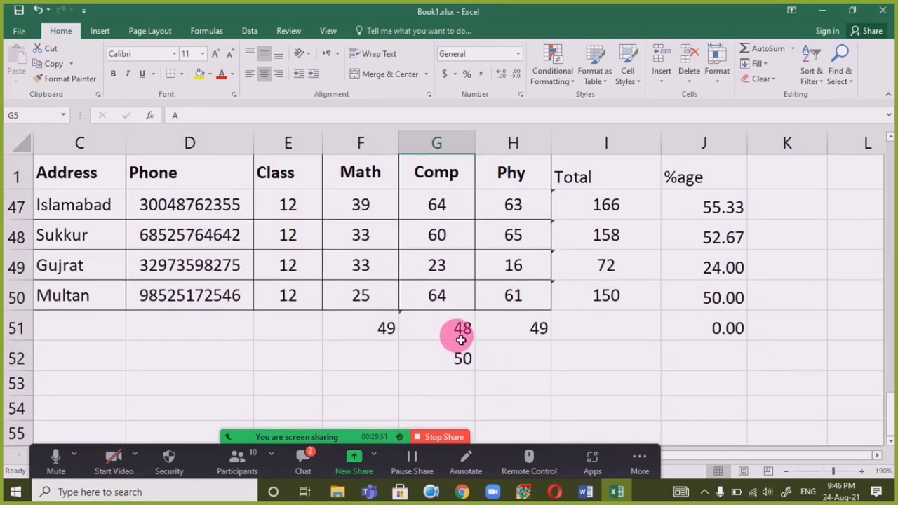
click(461, 334)
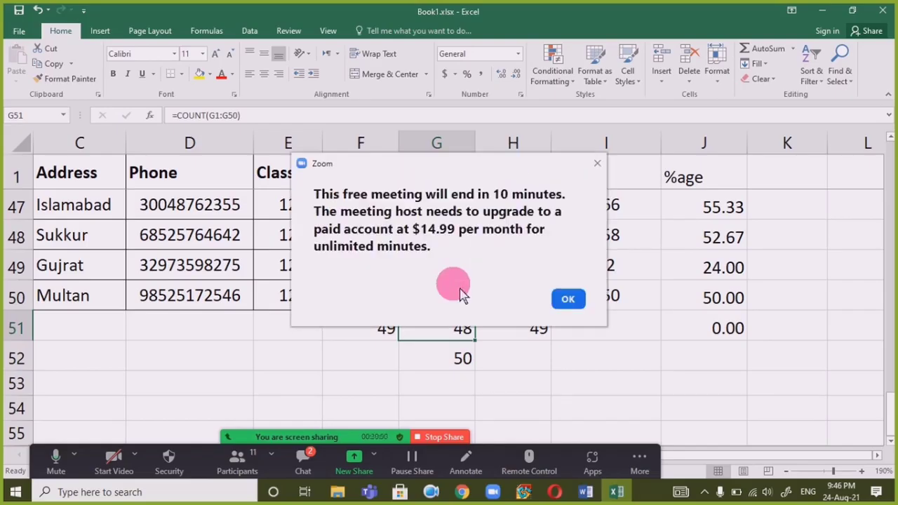
Dismiss the Zoom meeting time notice, check the meeting chat and close it
click(598, 166)
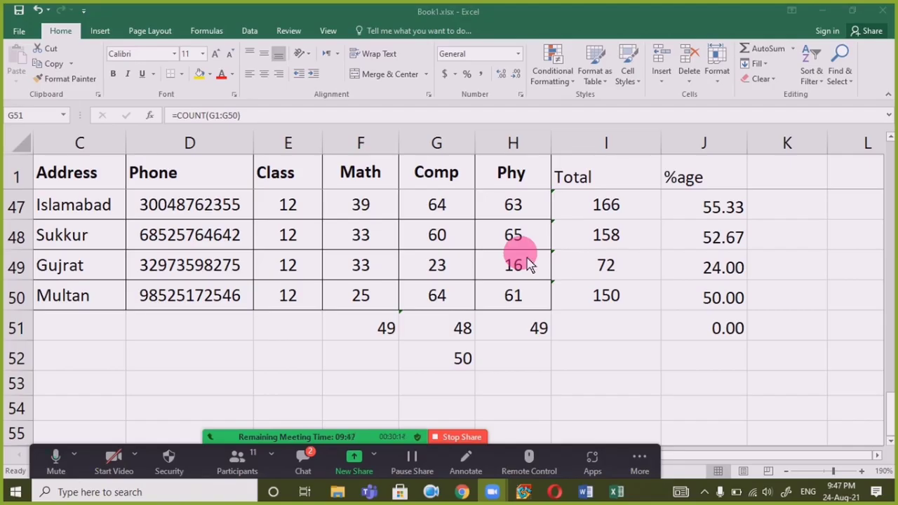
click(318, 471)
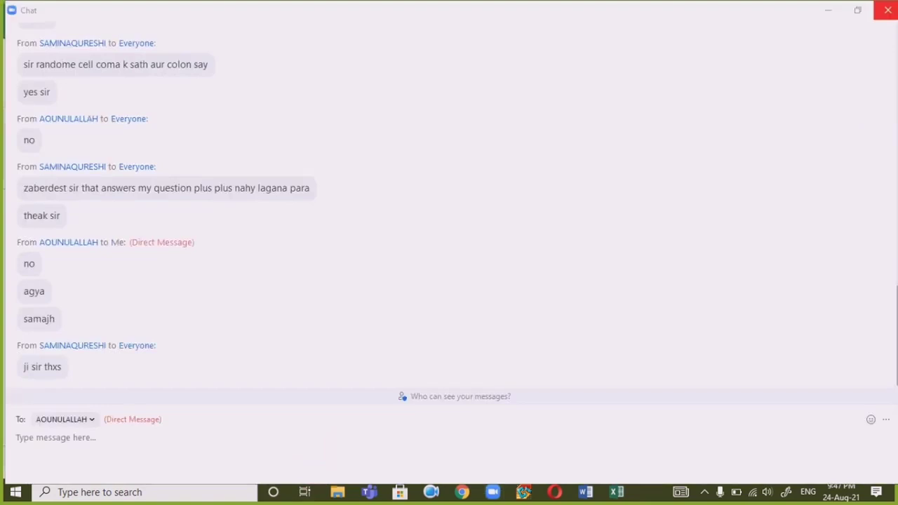
click(887, 9)
Review the Comp count in G51, the Comp cells from the heading to G5, and the Math marks from F2 to F51
click(427, 328)
click(461, 329)
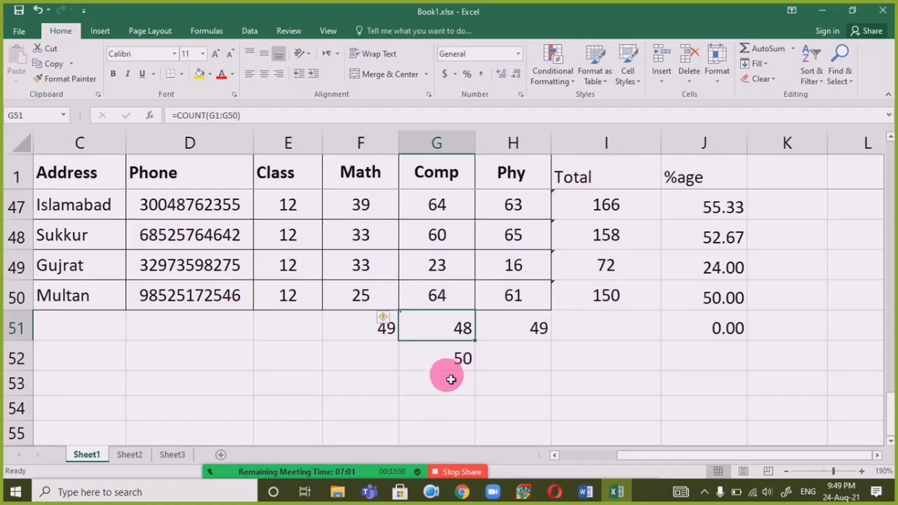
click(447, 379)
scroll(447, 379, up, 15)
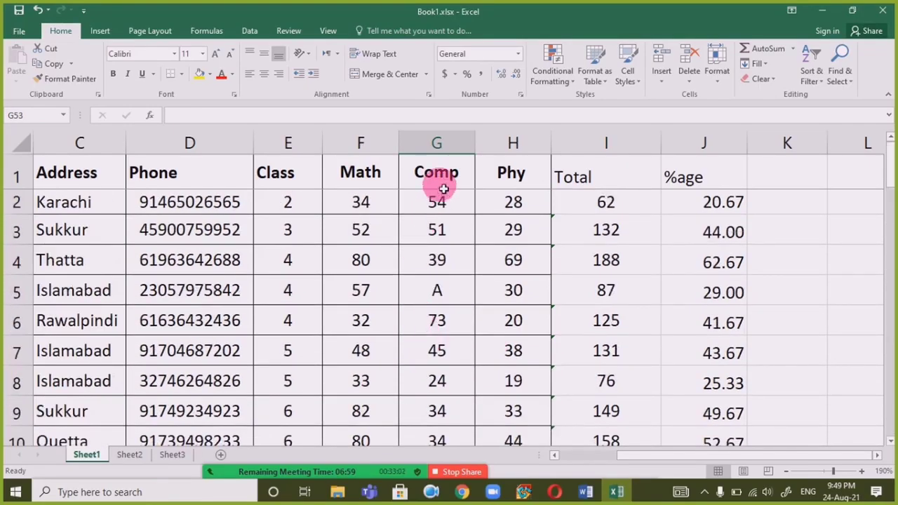
drag(434, 177, 436, 290)
drag(360, 204, 363, 406)
scroll(366, 414, down, 2)
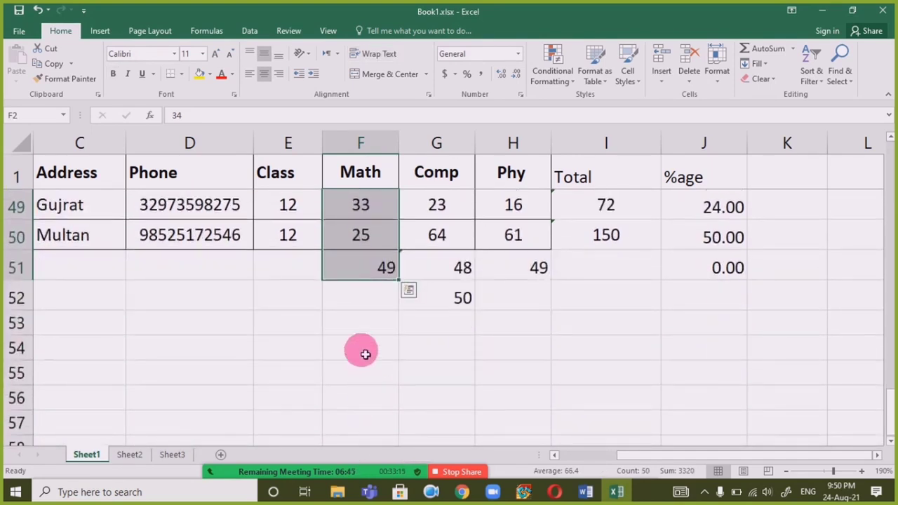
Start a COUNTIF formula in F53 with the Math marks F2:F50 as its range
click(371, 323)
text(=)
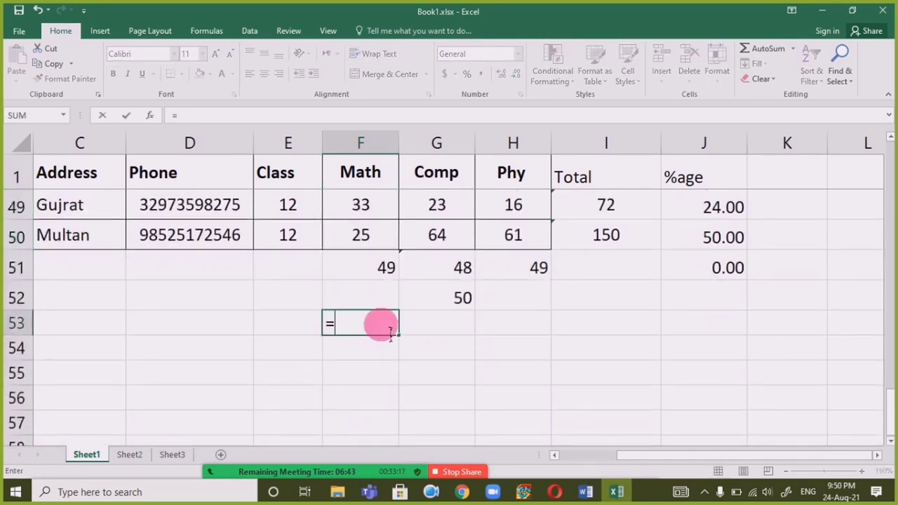
text(COUNT)
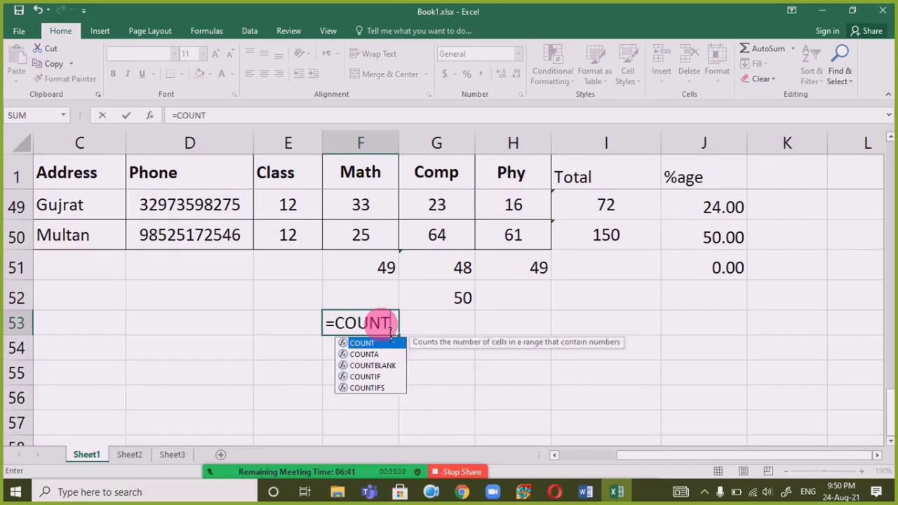
text(IF)
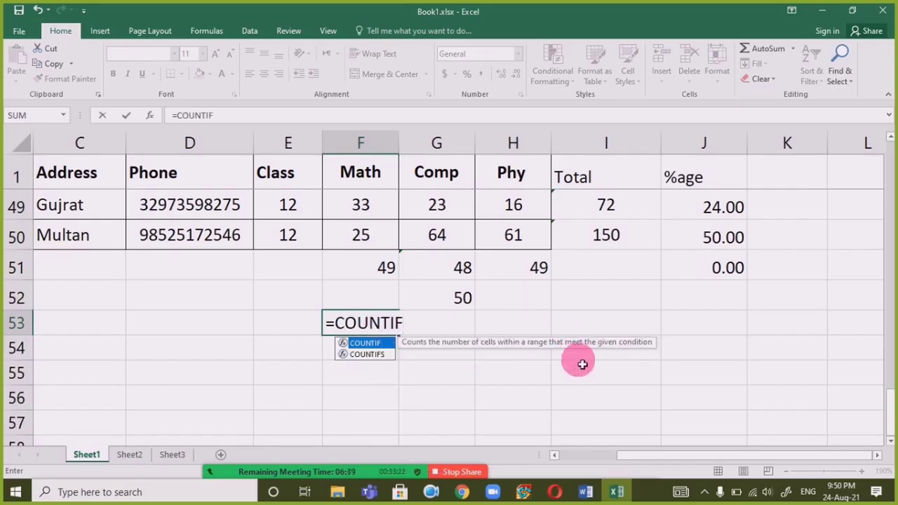
text(()
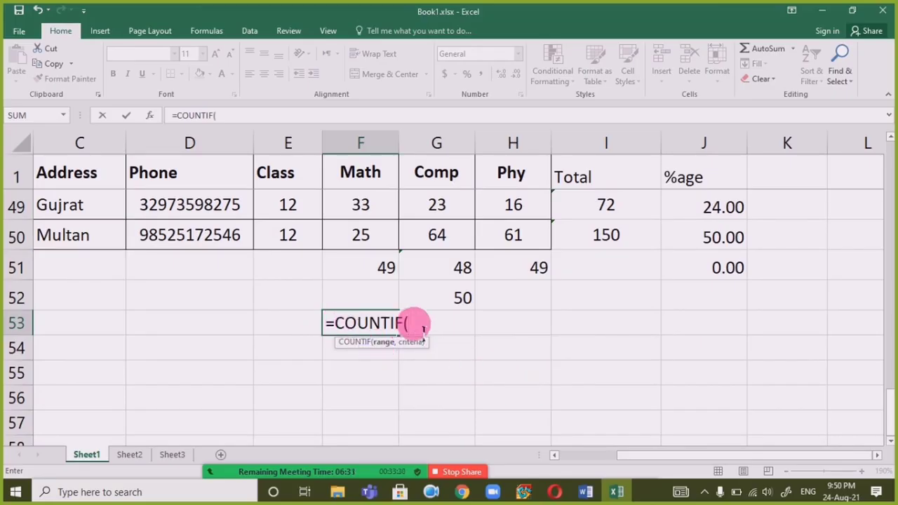
scroll(414, 322, up, 15)
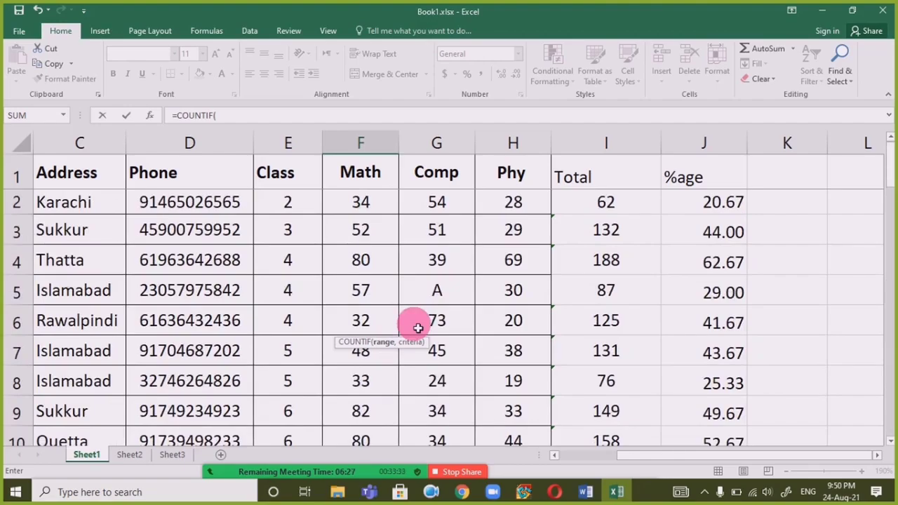
drag(377, 200, 381, 232)
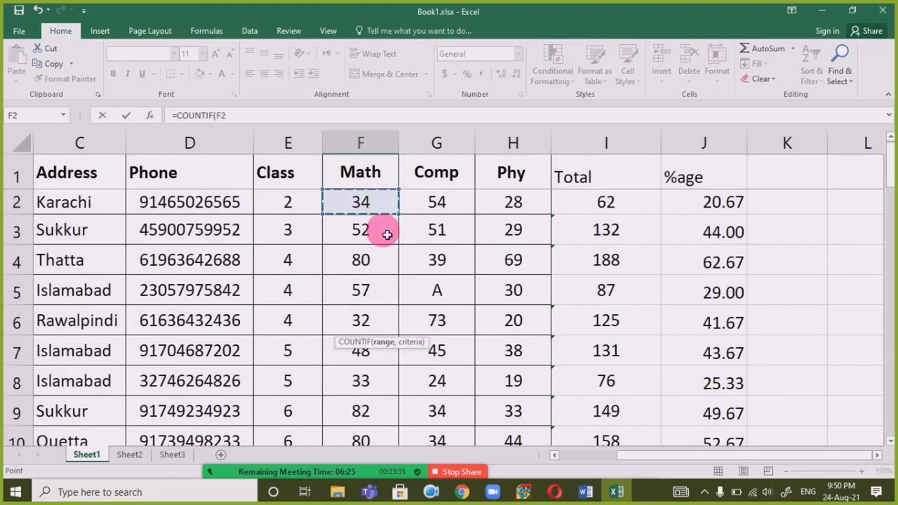
key(ctrl+shift+Down)
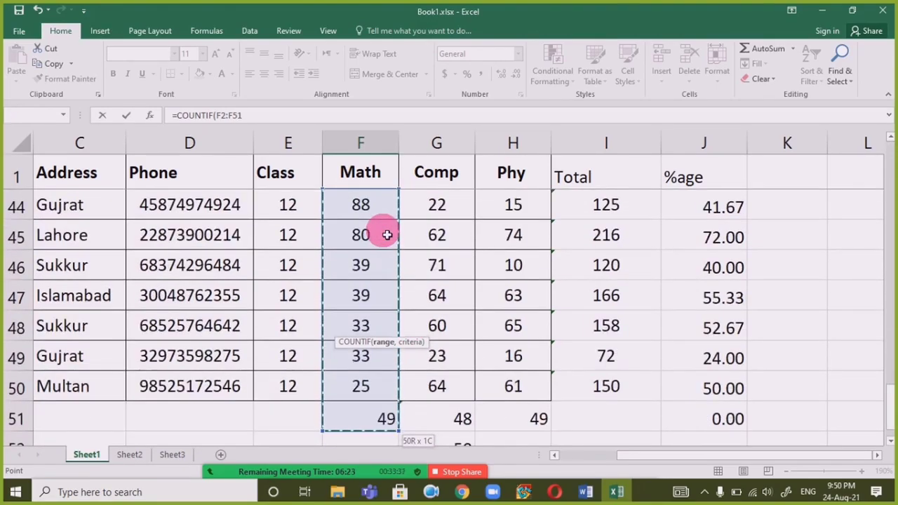
key(shift+Up)
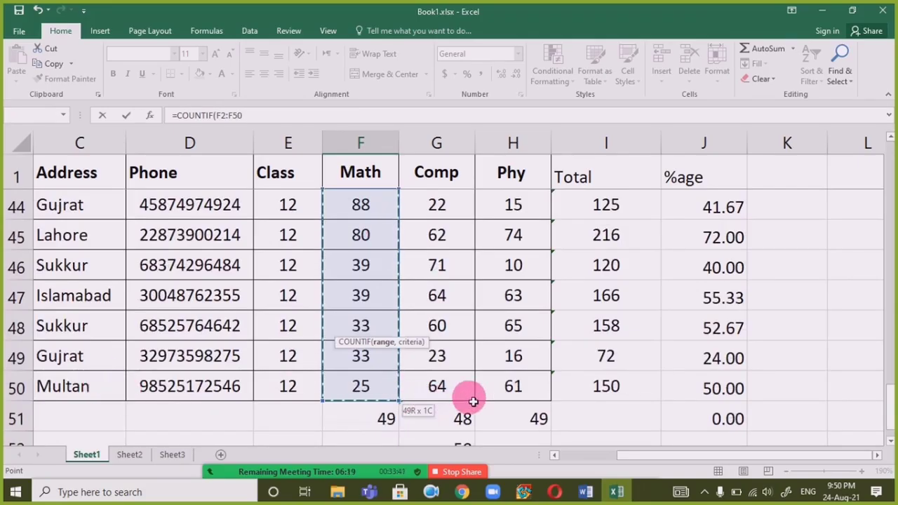
Complete the COUNTIF formula in F53 with the criterion ">=70"
text(,)
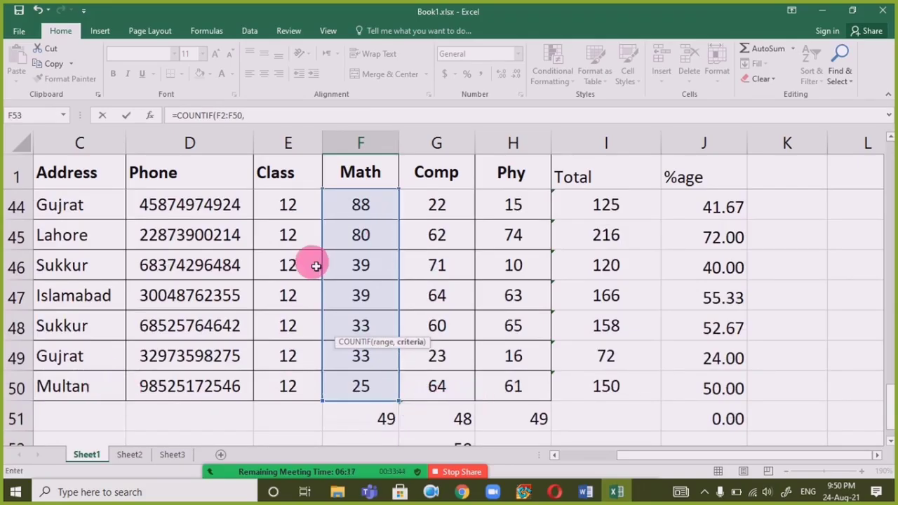
scroll(404, 415, down, 2)
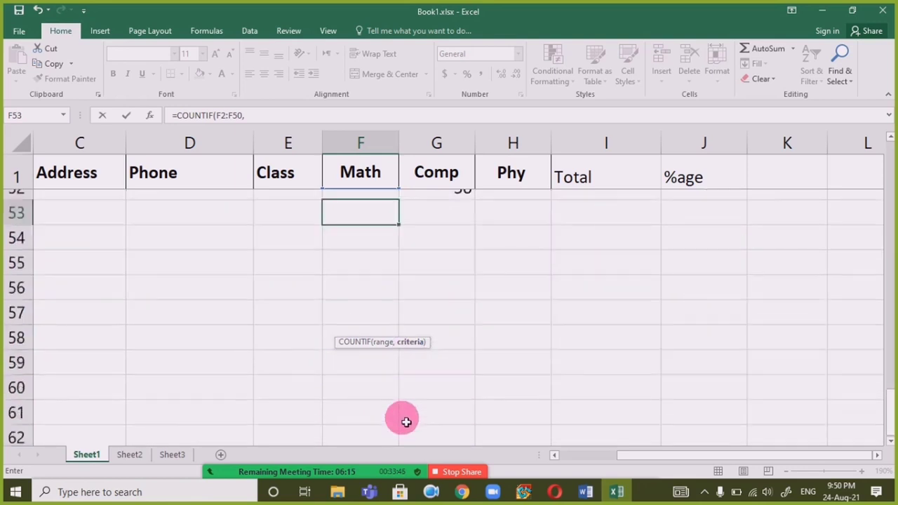
scroll(406, 415, up, 1)
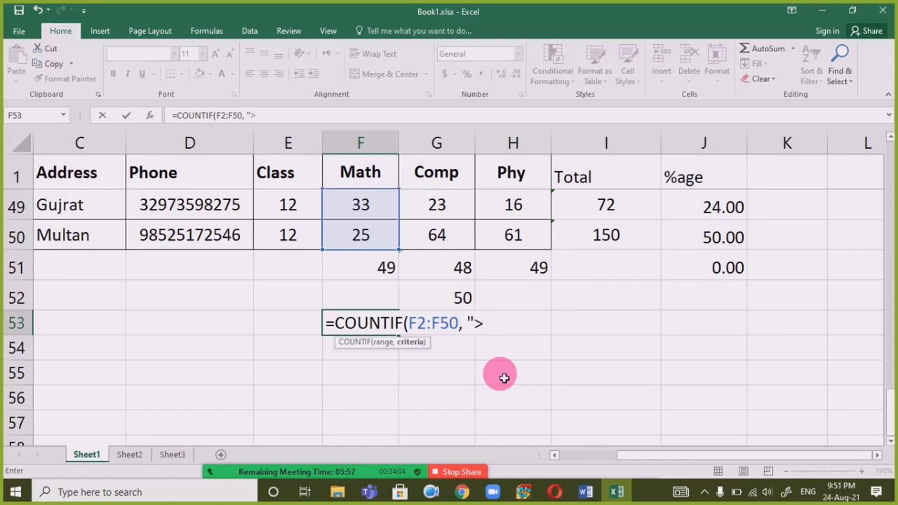
text(70)
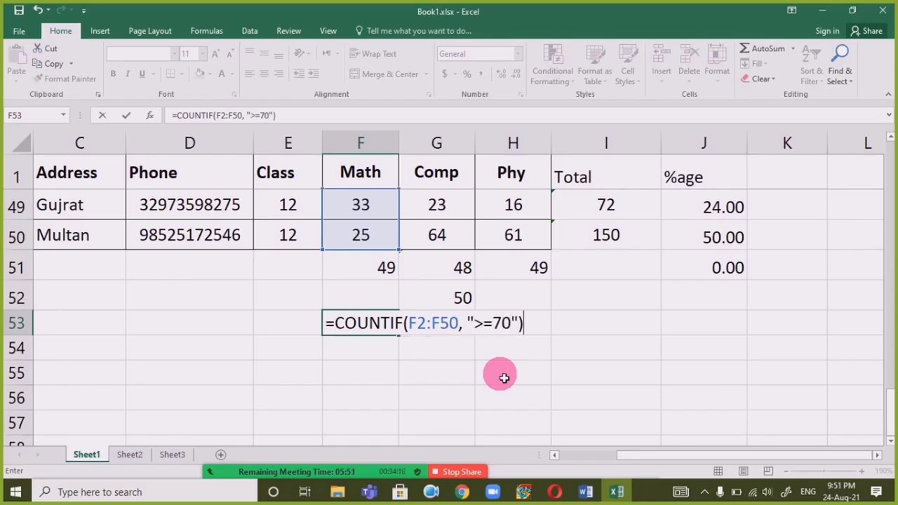
key(Return)
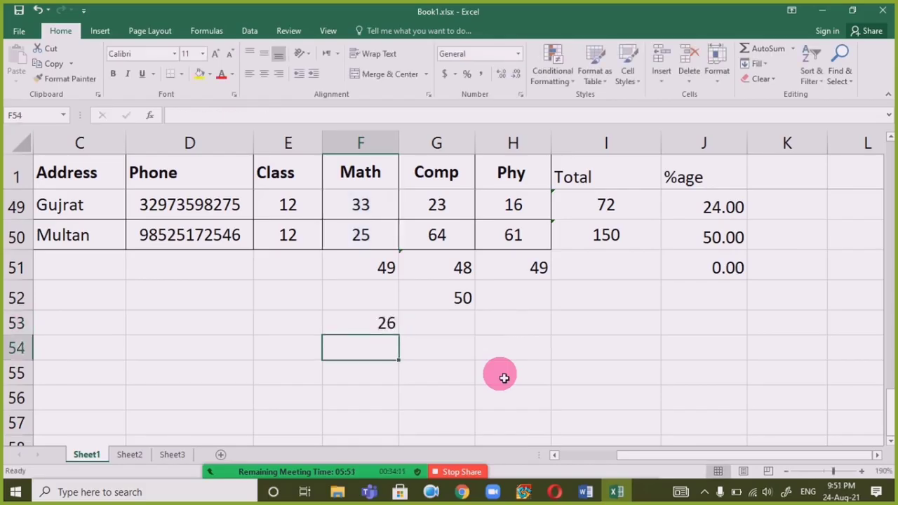
Copy the COUNTIF formula from F53 across to G53 and H53 and check the copied formulas
click(349, 332)
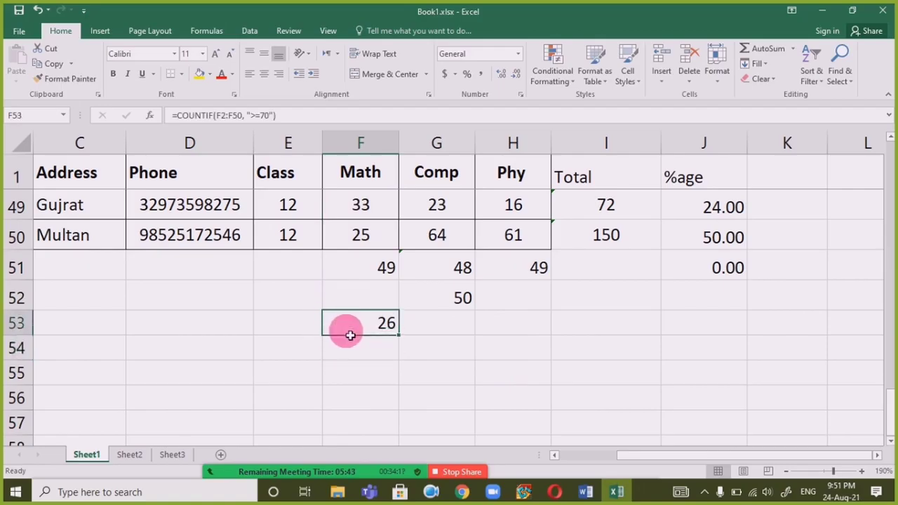
drag(399, 336, 555, 343)
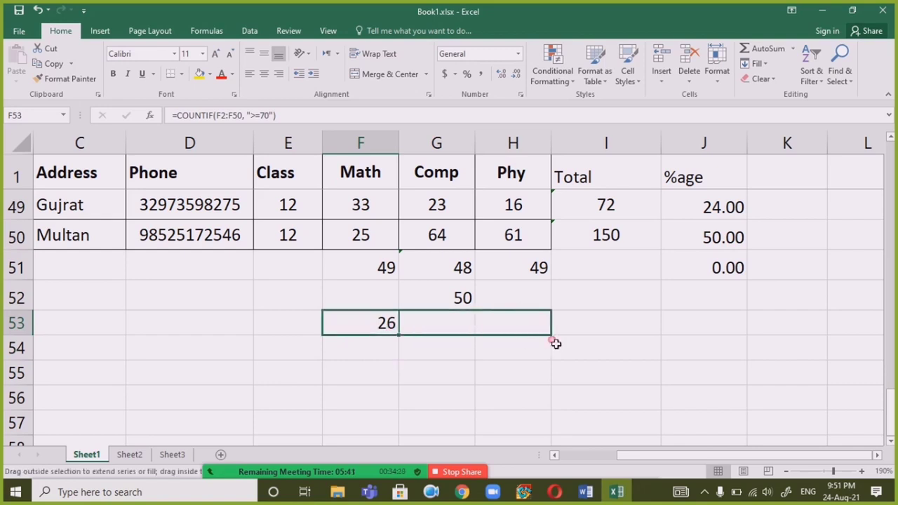
click(426, 325)
click(518, 331)
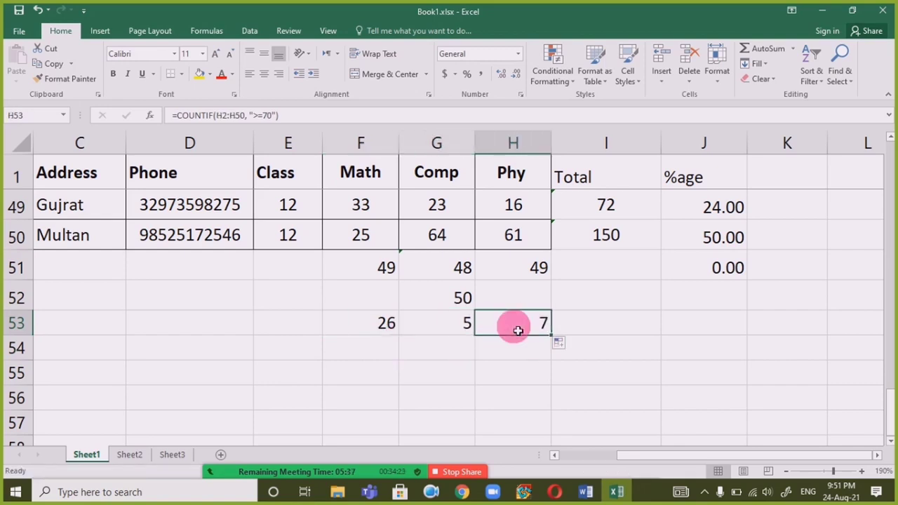
click(436, 322)
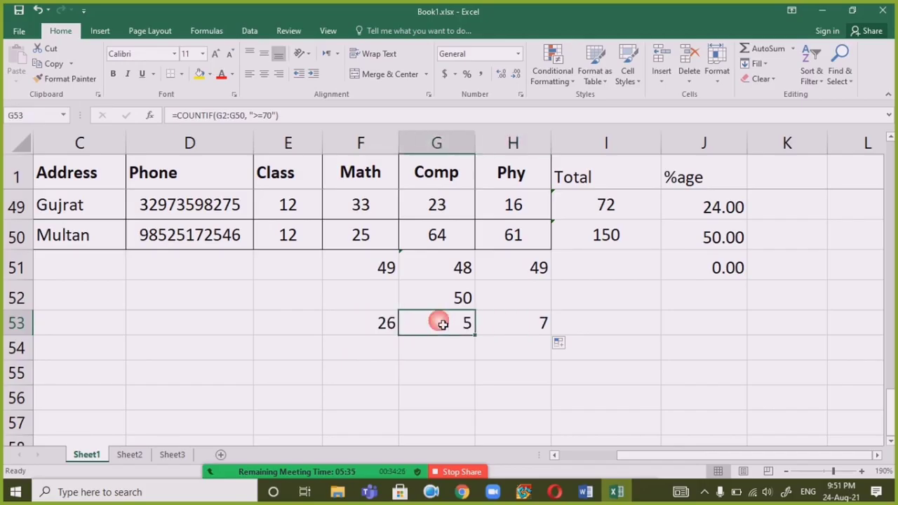
Inspect the range and criterion of the COUNTIF formula in G53 against the Comp marks, and view its function arguments
double_click(443, 324)
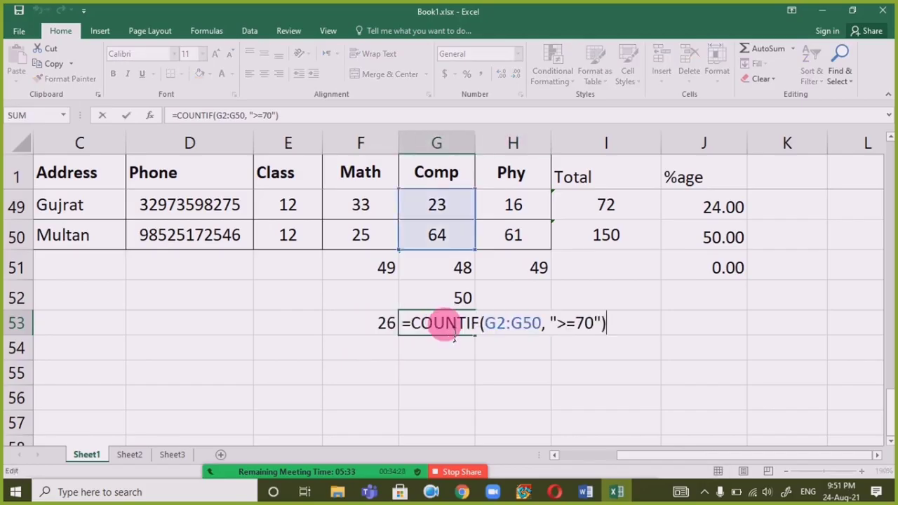
scroll(452, 333, up, 16)
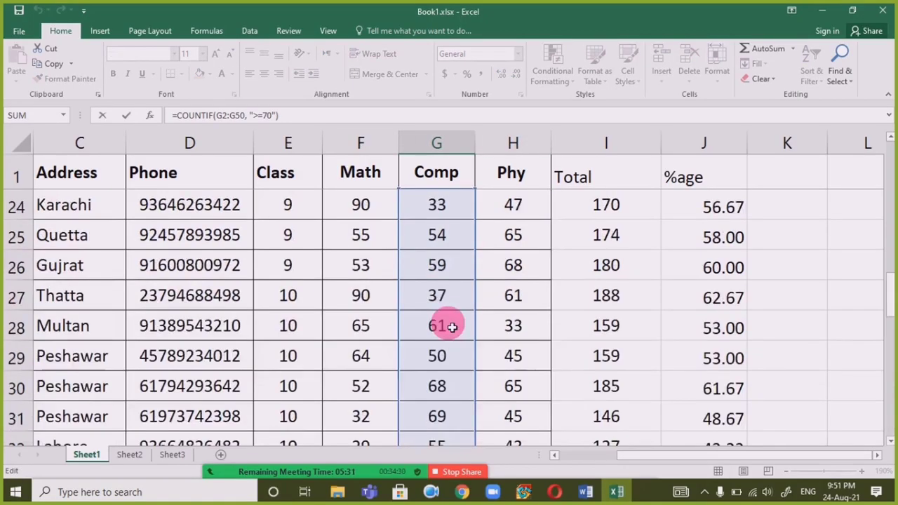
scroll(452, 327, down, 13)
scroll(452, 327, down, 3)
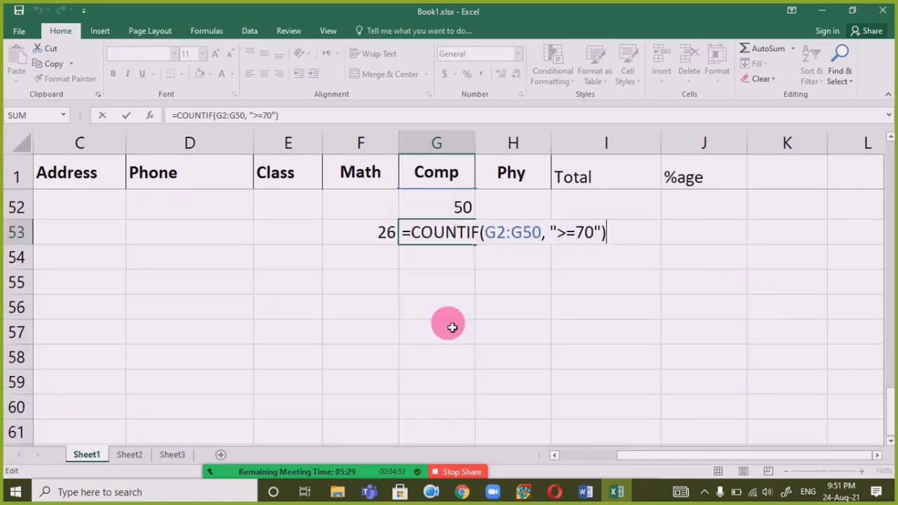
scroll(451, 325, up, 2)
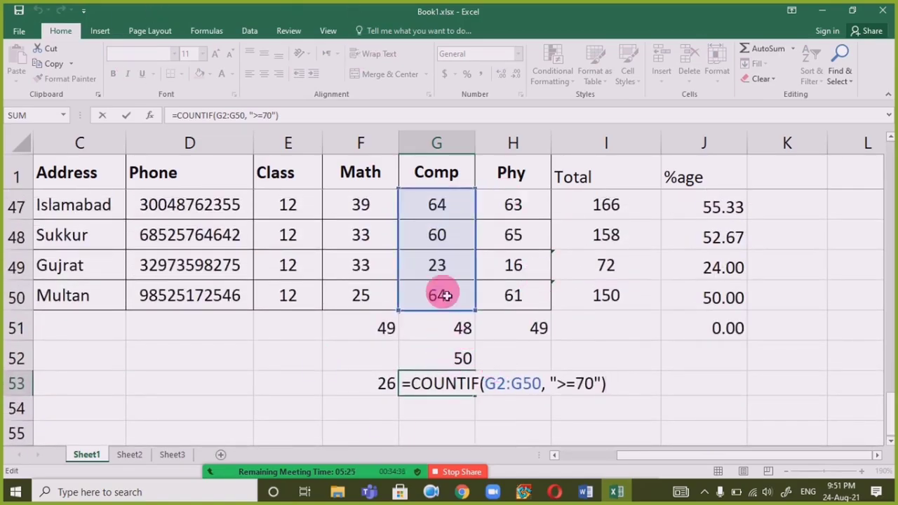
key(ctrl+Return)
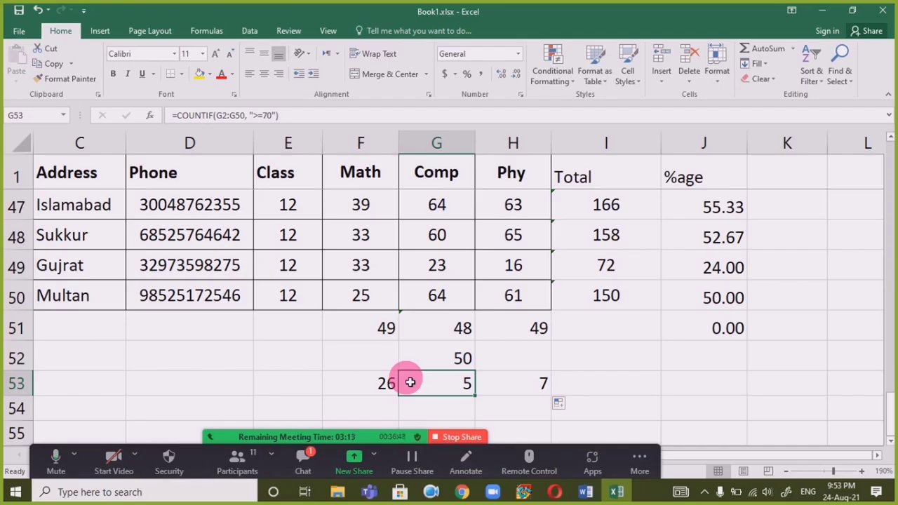
click(150, 116)
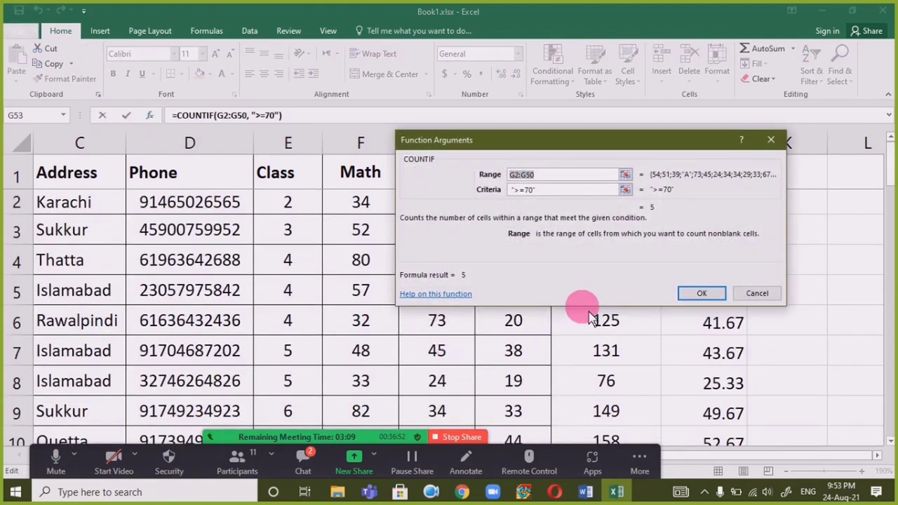
click(774, 297)
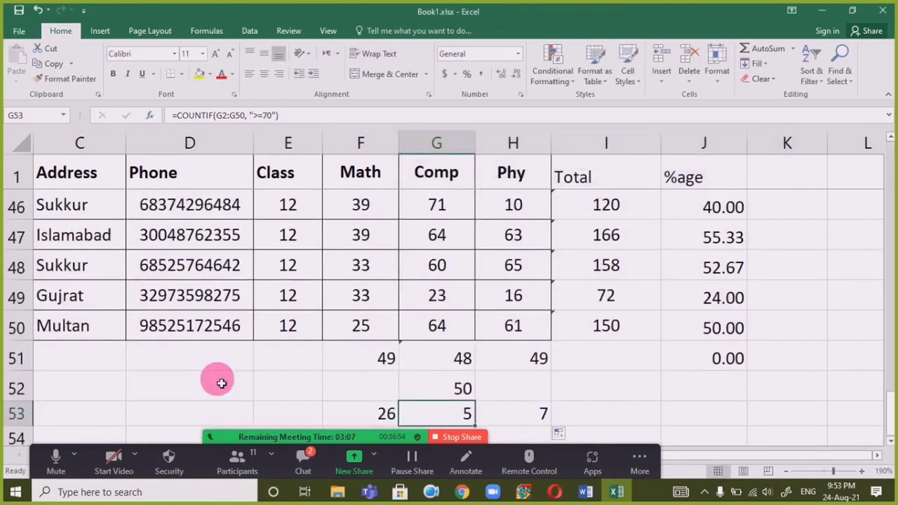
Start inserting a function in F54 and find COUNT in the list of all functions
scroll(232, 364, down, 5)
scroll(278, 312, up, 3)
click(372, 286)
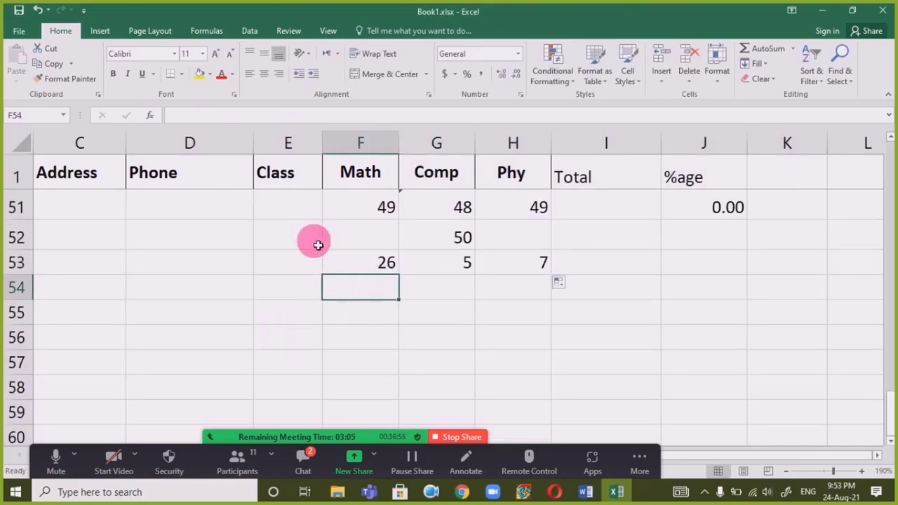
click(157, 117)
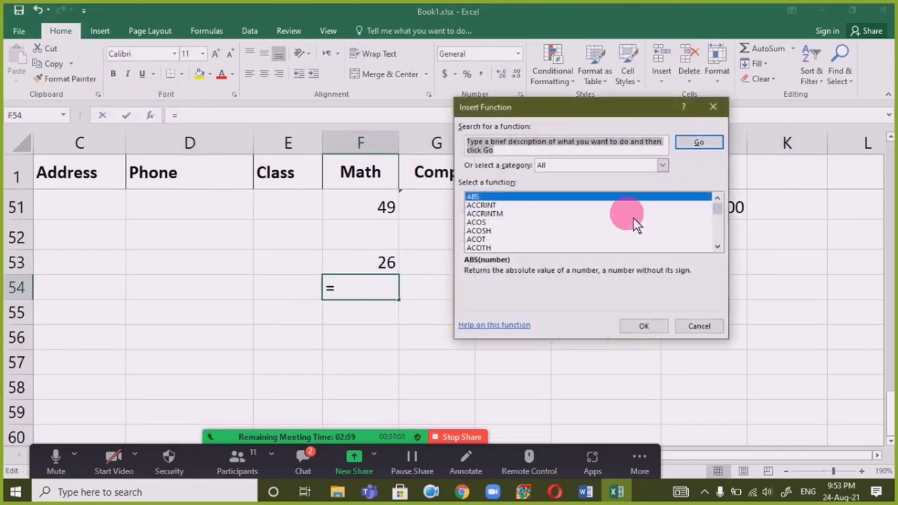
click(633, 200)
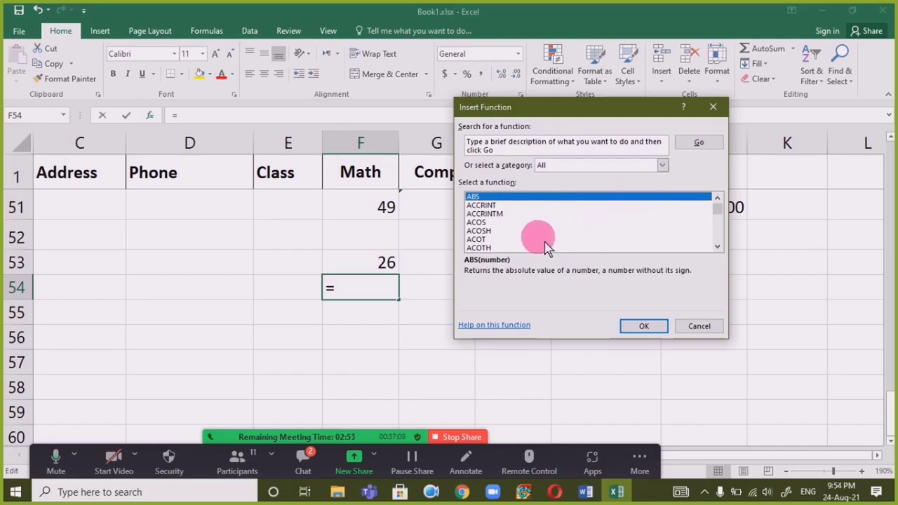
text(count)
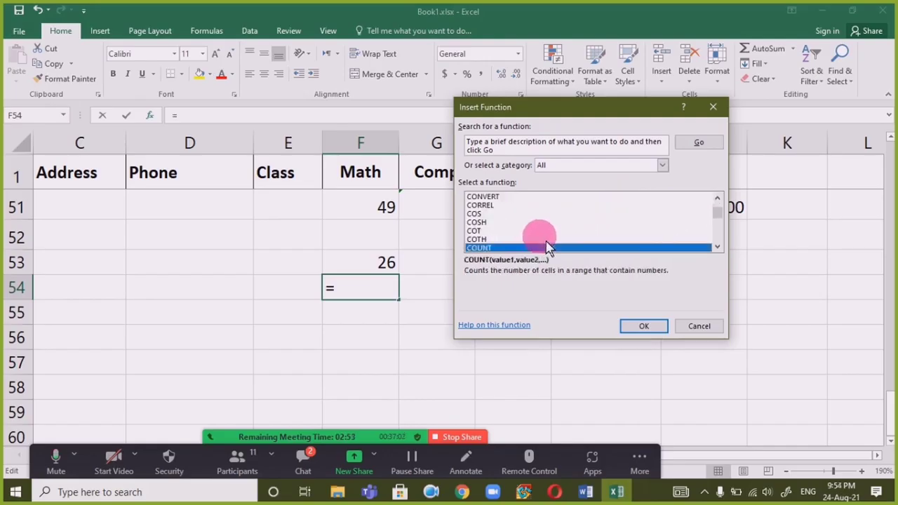
Compare the COUNTA, COUNTBLANK and COUNTIF descriptions and insert COUNTIF into F54
click(717, 247)
click(717, 247)
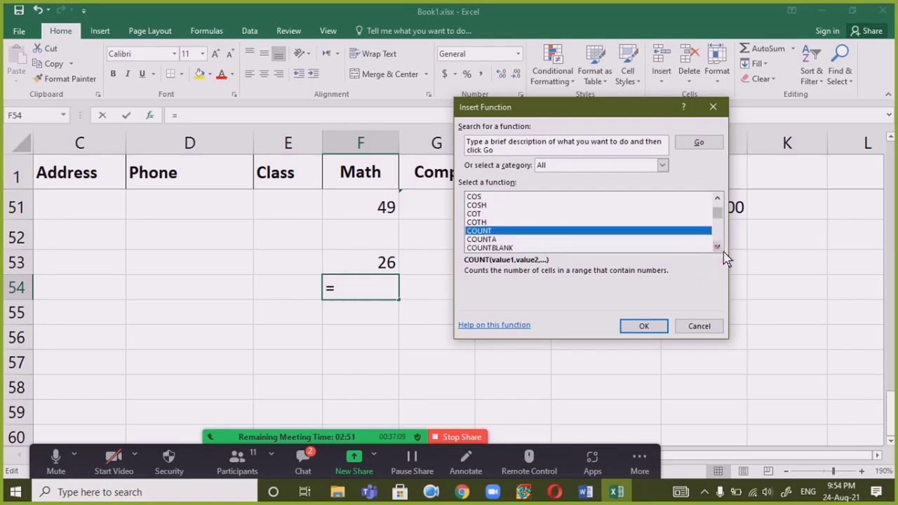
click(717, 247)
click(717, 247)
click(716, 247)
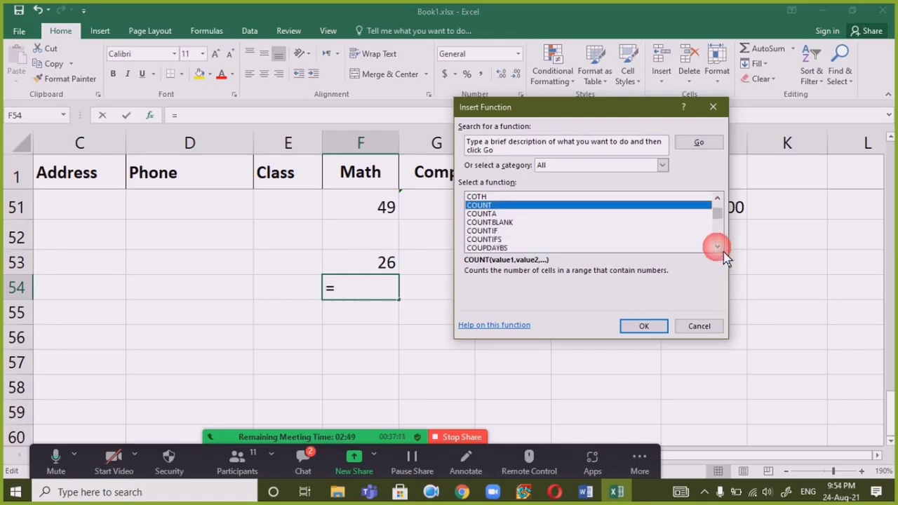
click(551, 213)
click(546, 222)
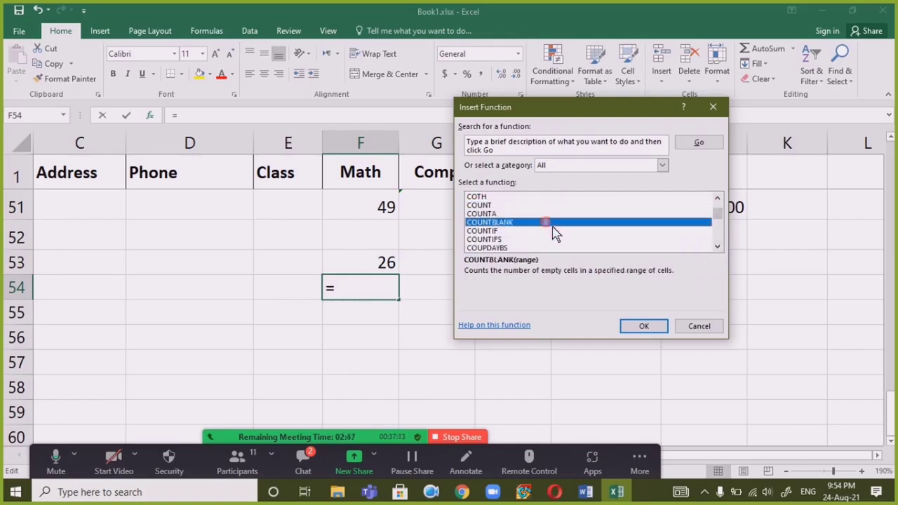
click(508, 231)
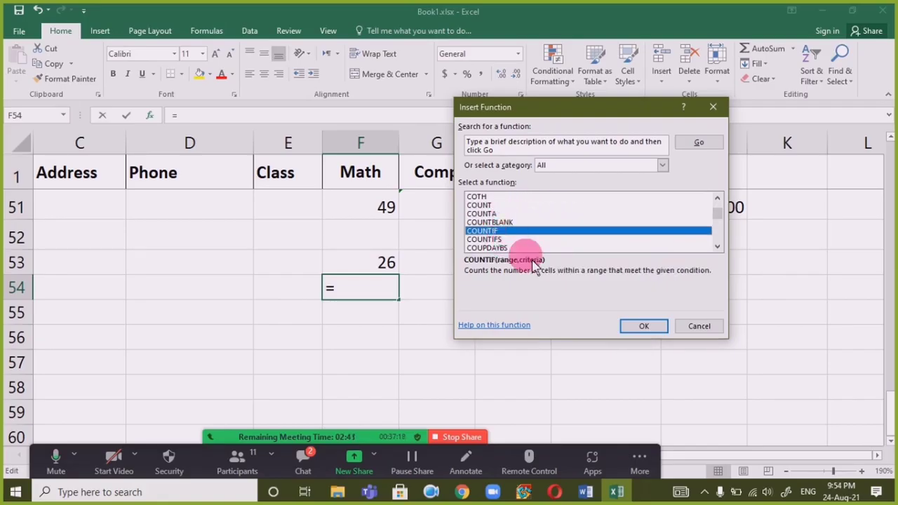
click(663, 327)
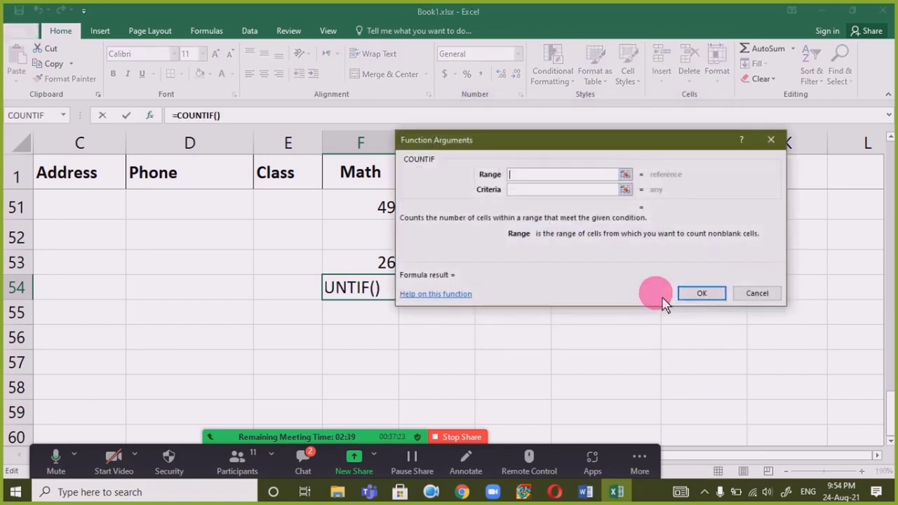
Set the COUNTIF range in F54 to the Math marks in F2:F50
drag(672, 154, 749, 73)
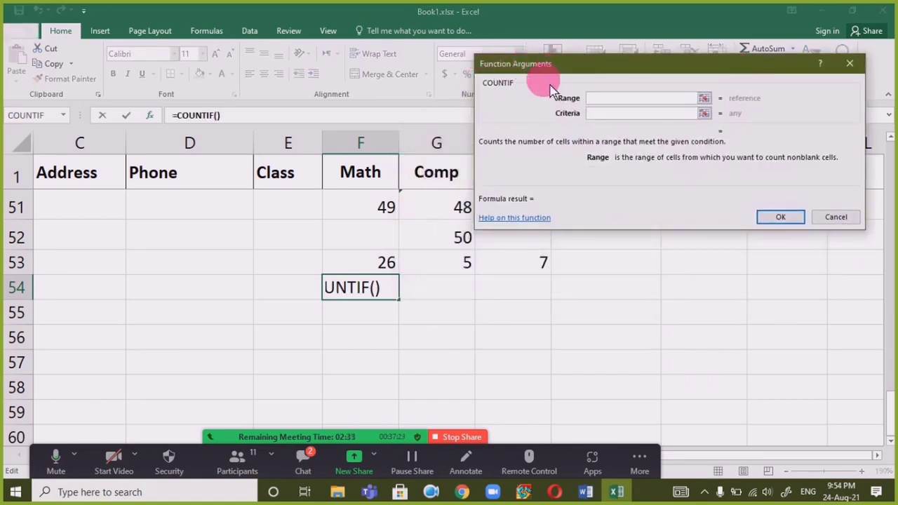
click(704, 99)
scroll(326, 234, up, 16)
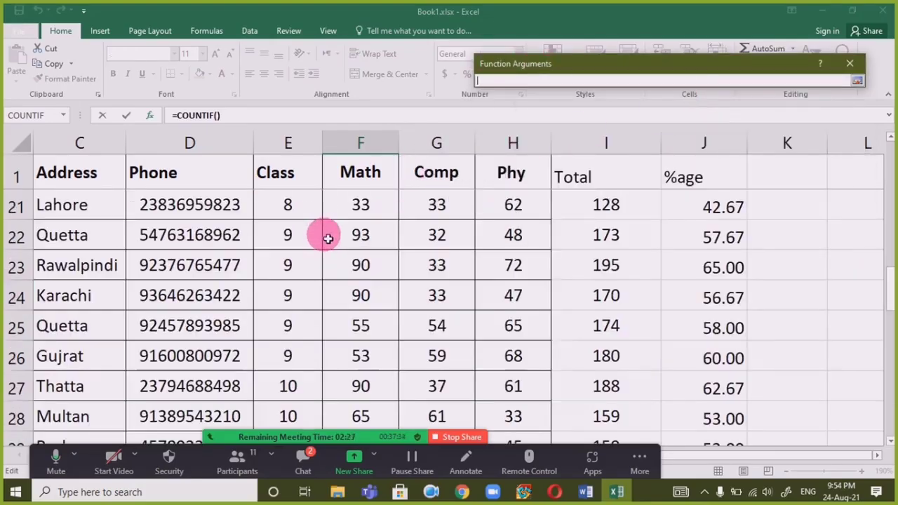
drag(381, 203, 400, 303)
click(672, 137)
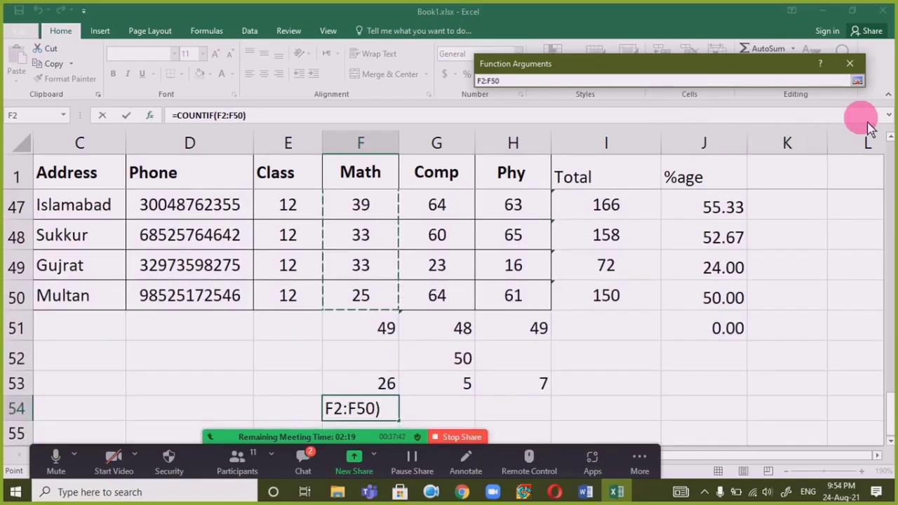
click(858, 81)
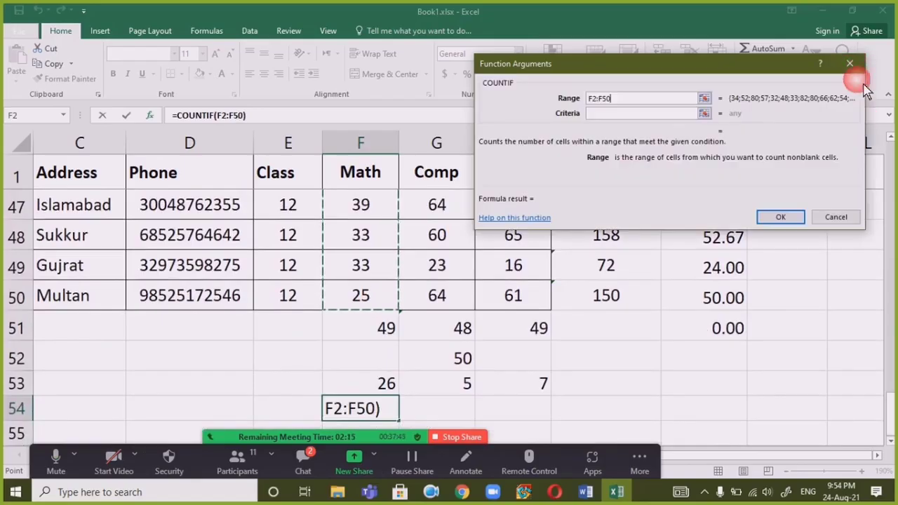
Set the COUNTIF criteria to >=70, enter the function in F54, and compare it with the written formula in F53
click(622, 115)
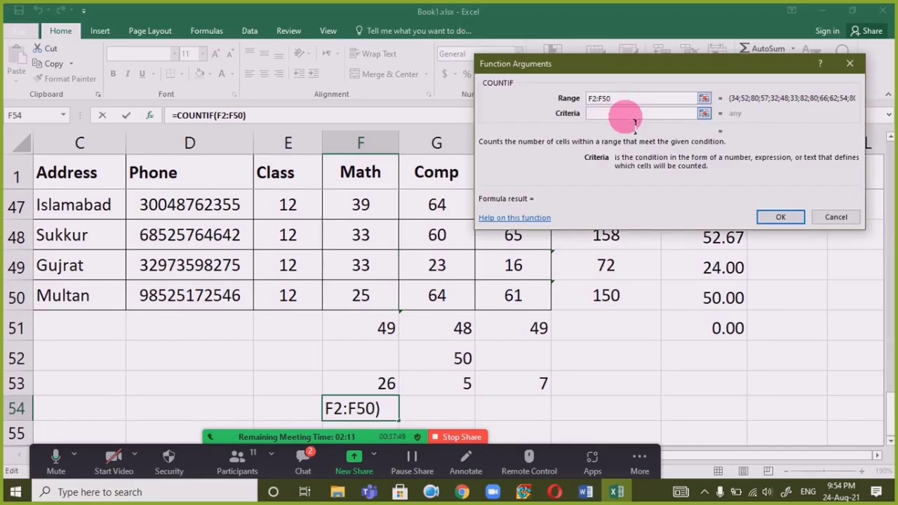
text(>=)
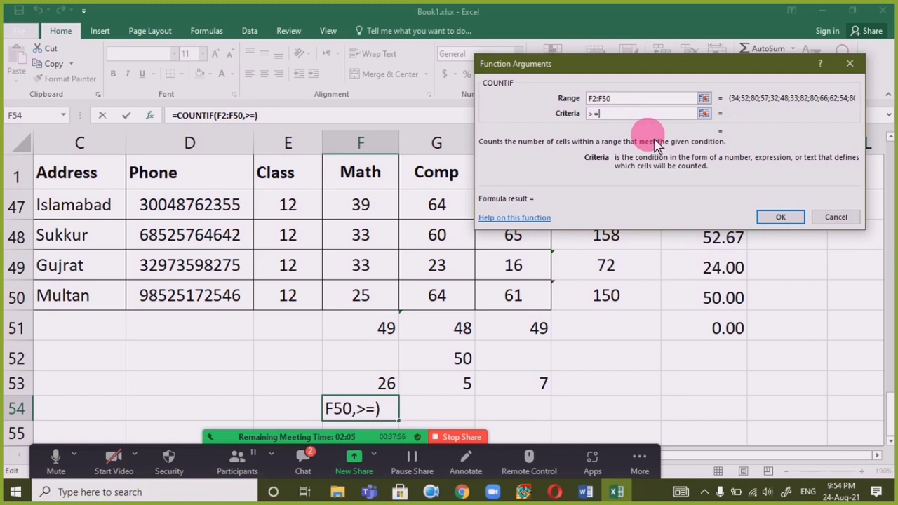
text(70)
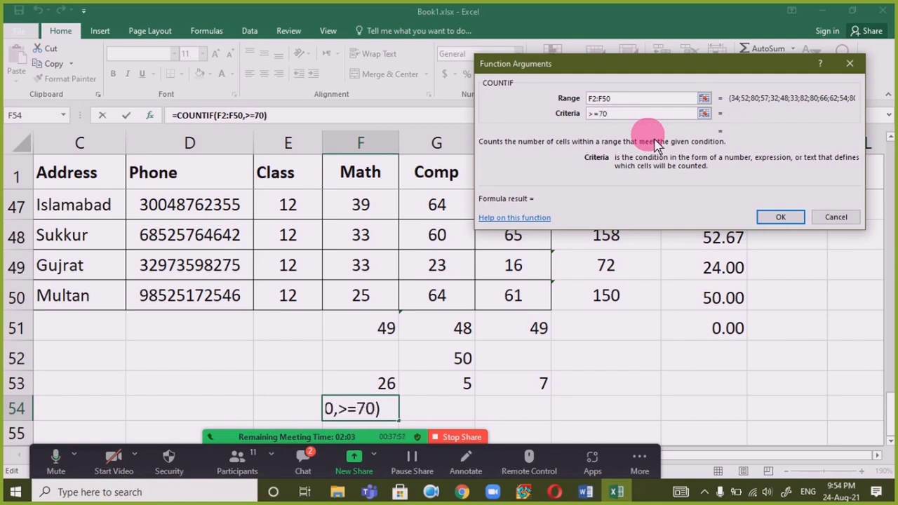
click(780, 216)
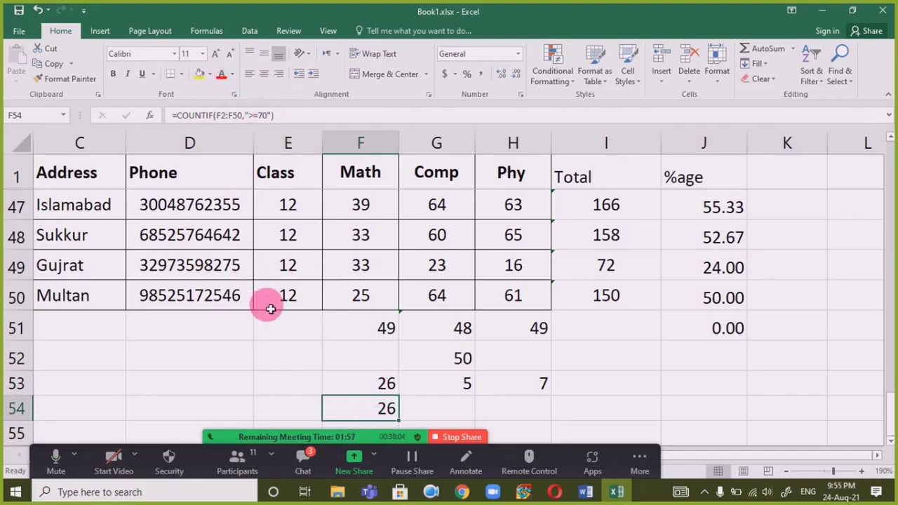
click(359, 388)
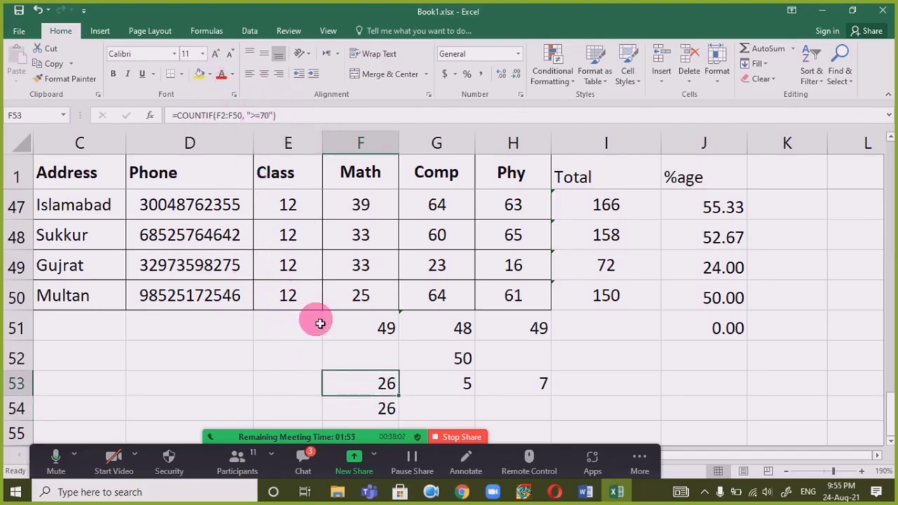
Replace the formula in F54 with a COUNTBLANK formula over the Math marks in F2:F50
click(371, 405)
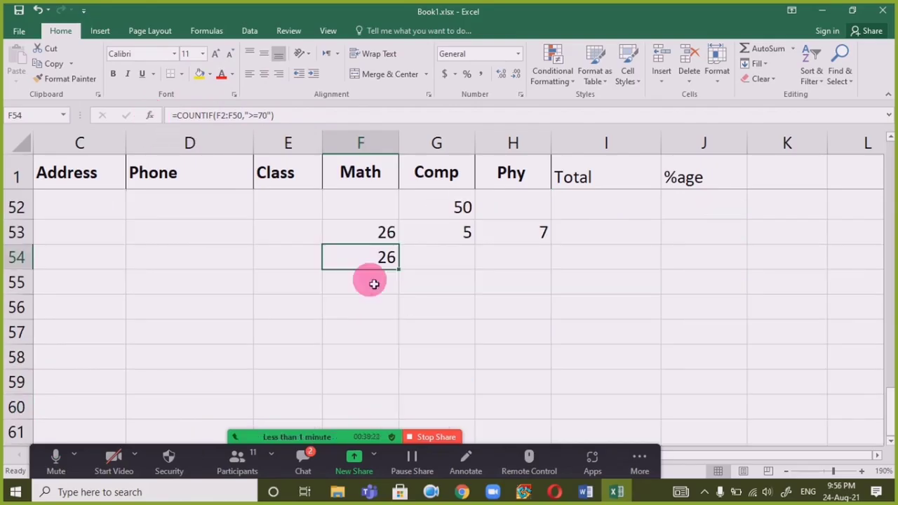
key(BackSpace)
key(Escape)
text(=COU)
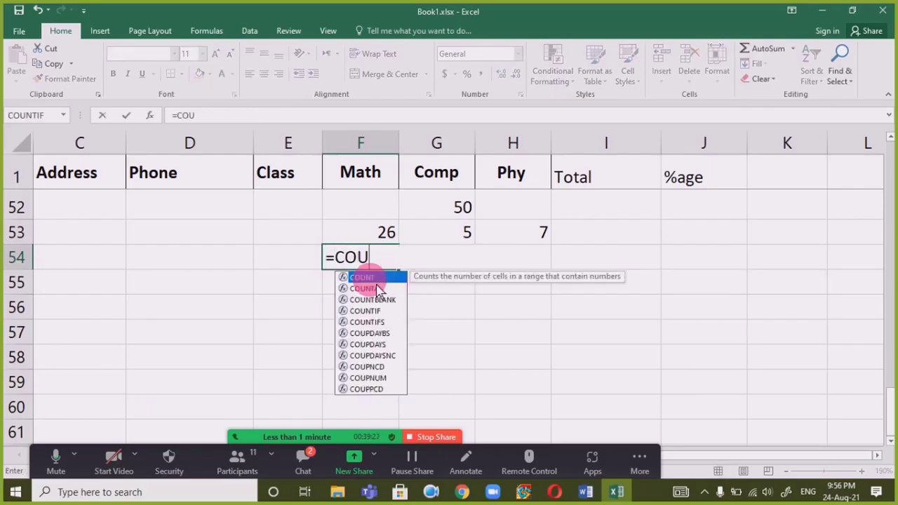
text(NTBLANK)
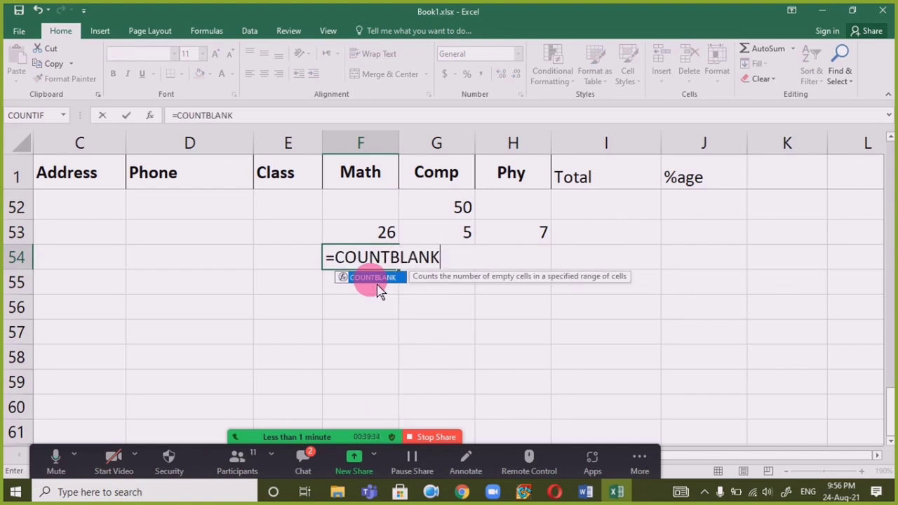
text(()
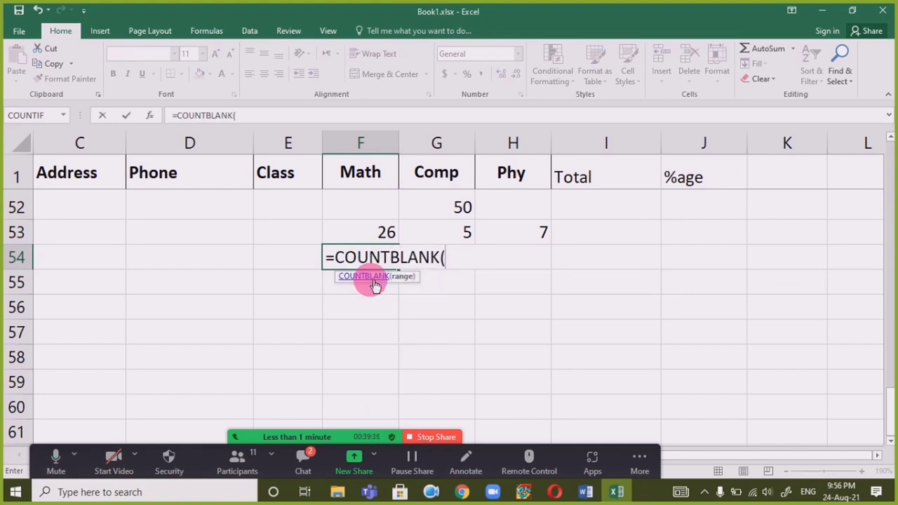
scroll(420, 294, up, 15)
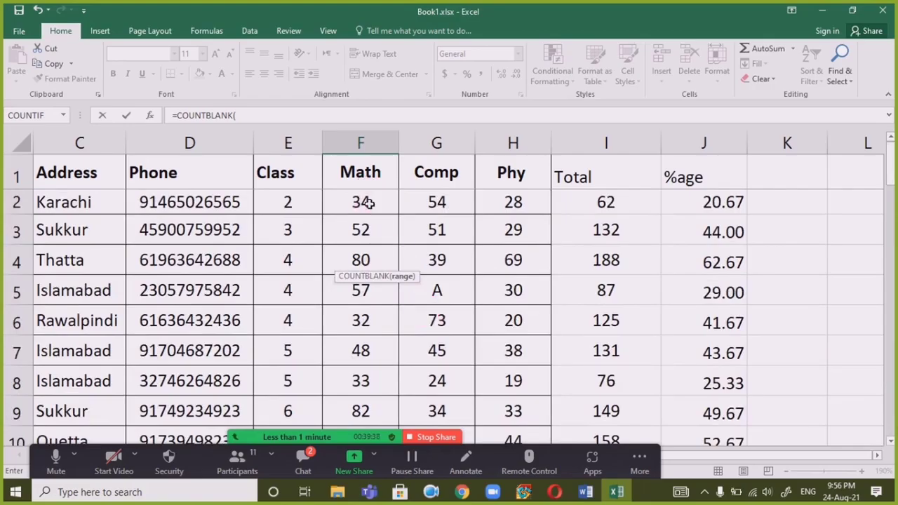
drag(360, 202, 395, 387)
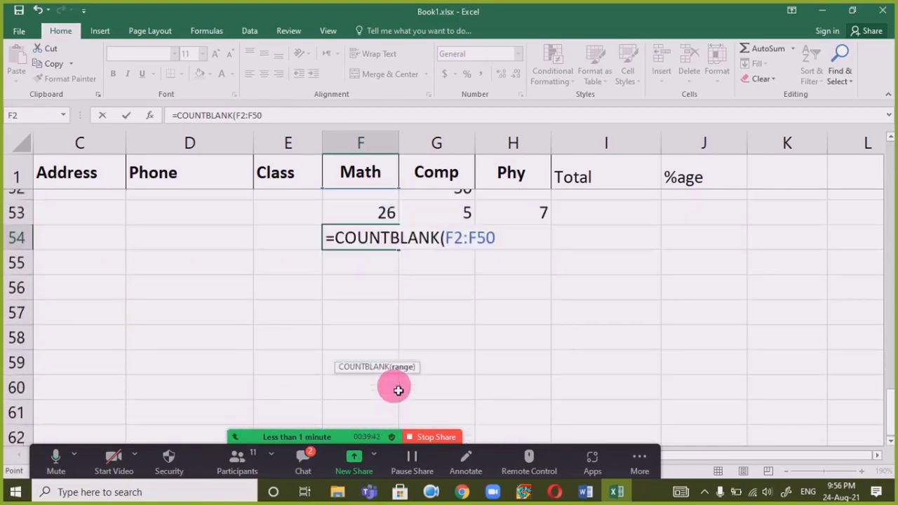
scroll(396, 387, up, 1)
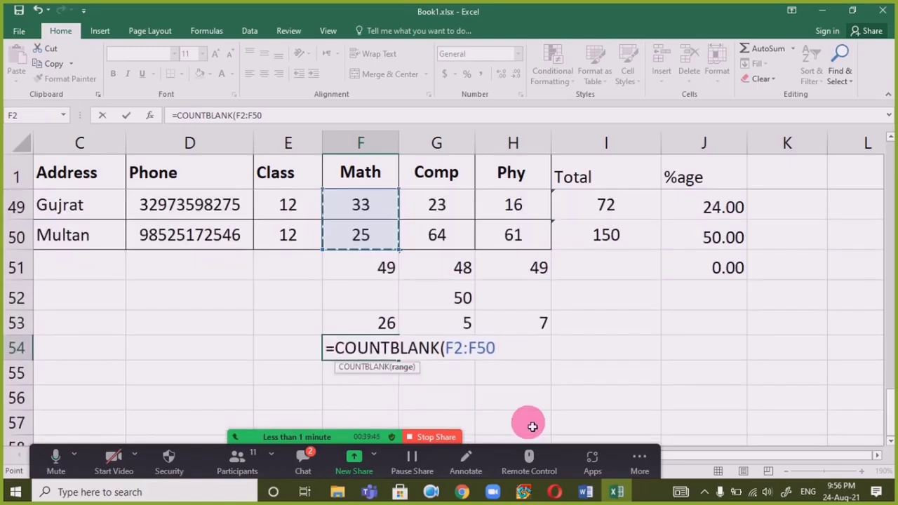
key(Return)
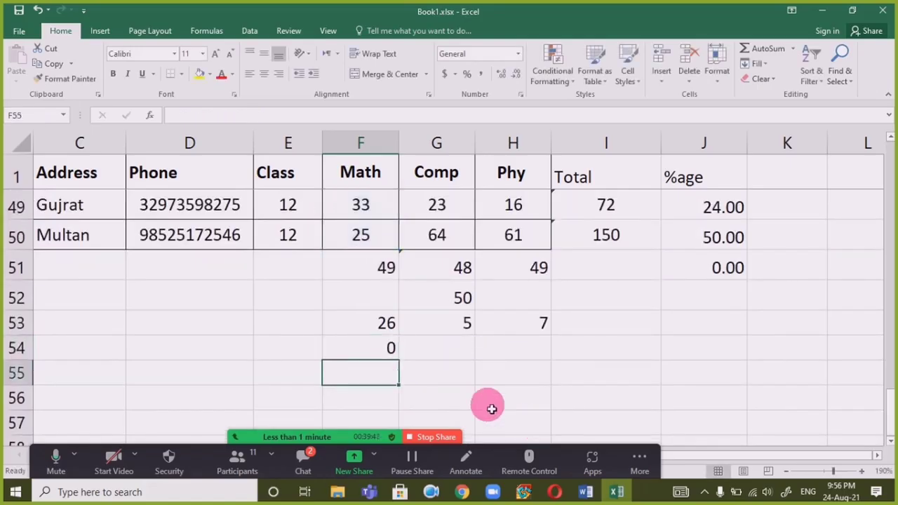
Review the COUNTBLANK formula in F54, delete the Math mark in F42, and undo the deletion
click(376, 343)
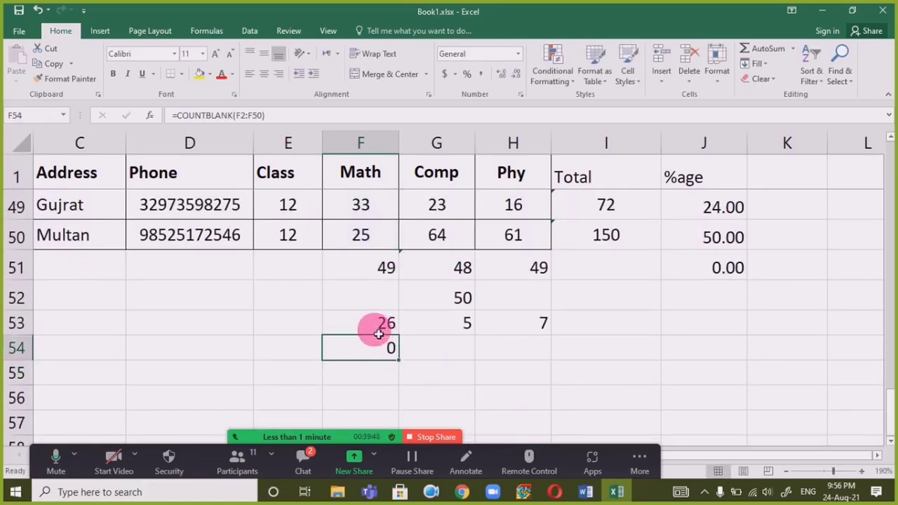
scroll(302, 283, up, 3)
click(366, 294)
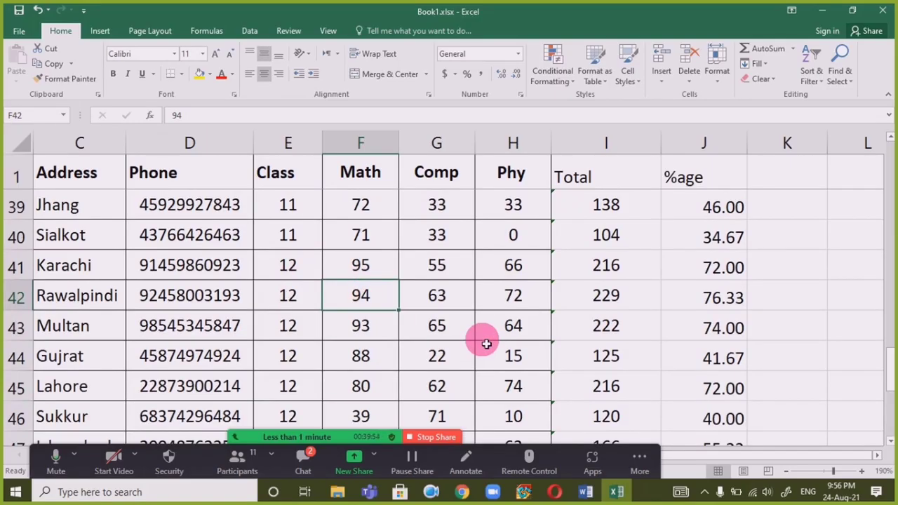
key(Delete)
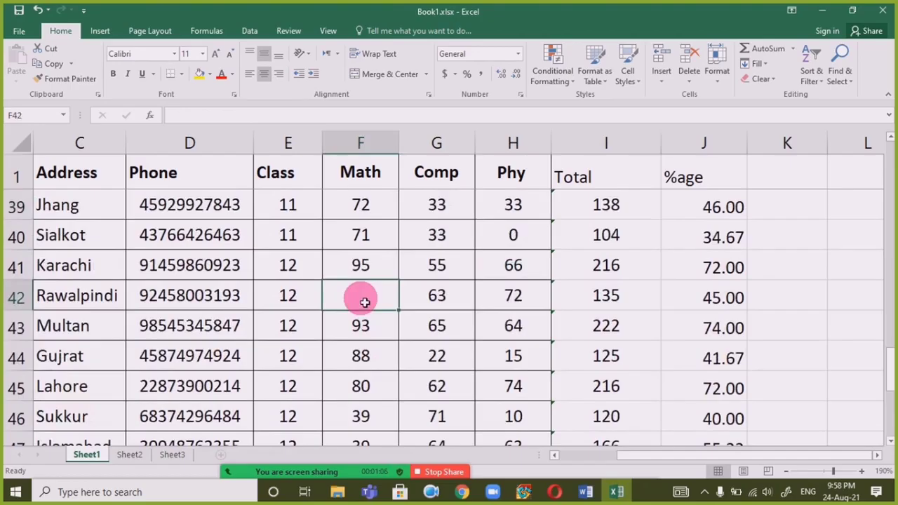
key(ctrl+z)
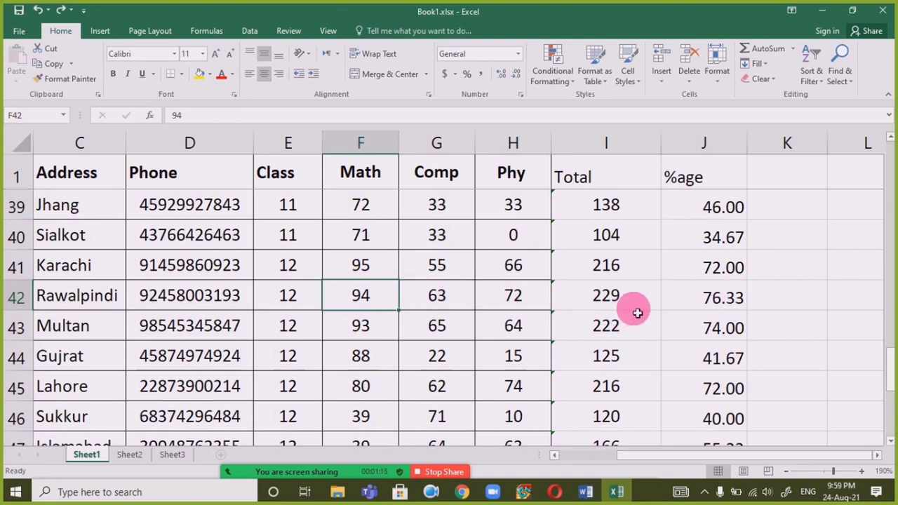
Delete the Math mark in F42 again and check the COUNTBLANK cell F54
key(Delete)
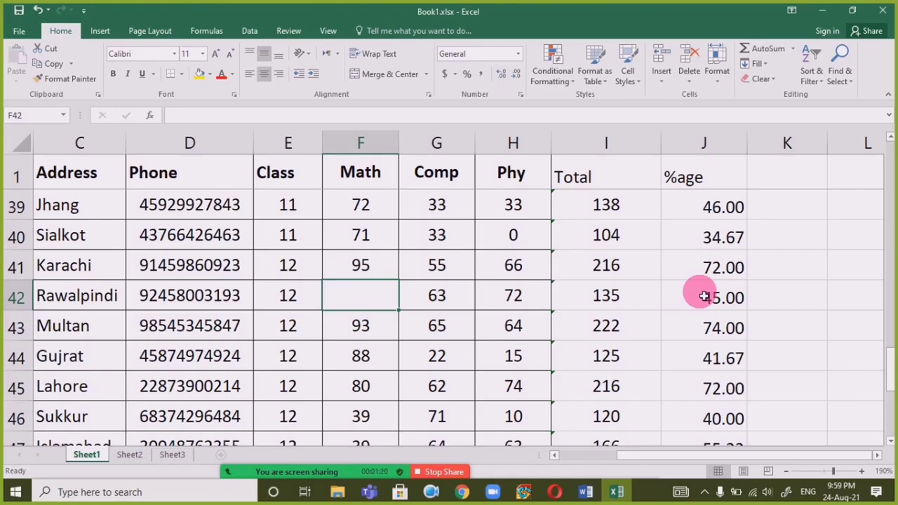
scroll(421, 325, down, 5)
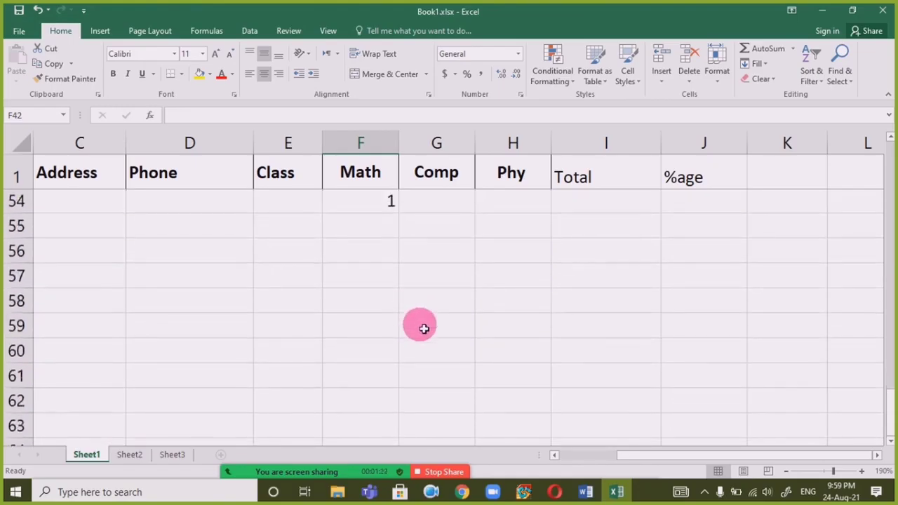
scroll(414, 320, up, 2)
click(361, 346)
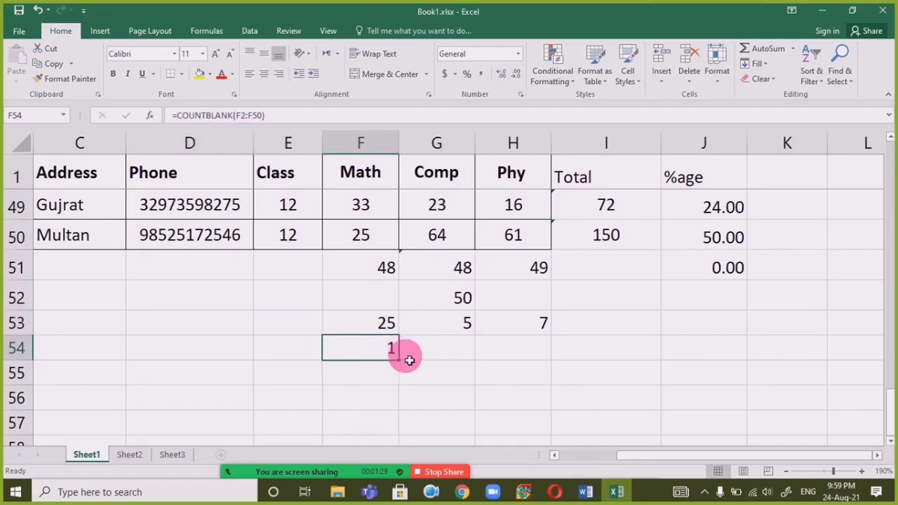
Return from F54 to the Math cell F42 in the Rawalpindi row and restore its deleted mark
key(Up)
key(Up)
key(Up)
key(Up)
key(Up)
key(Up)
key(Up)
key(Up)
key(Up)
key(Up)
key(Up)
key(Up)
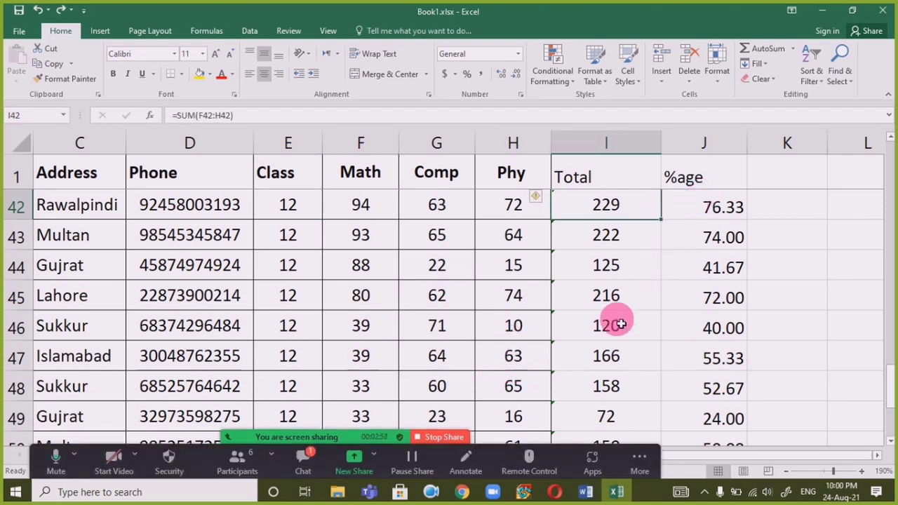
Stop sharing the screen in the Zoom meeting
click(449, 437)
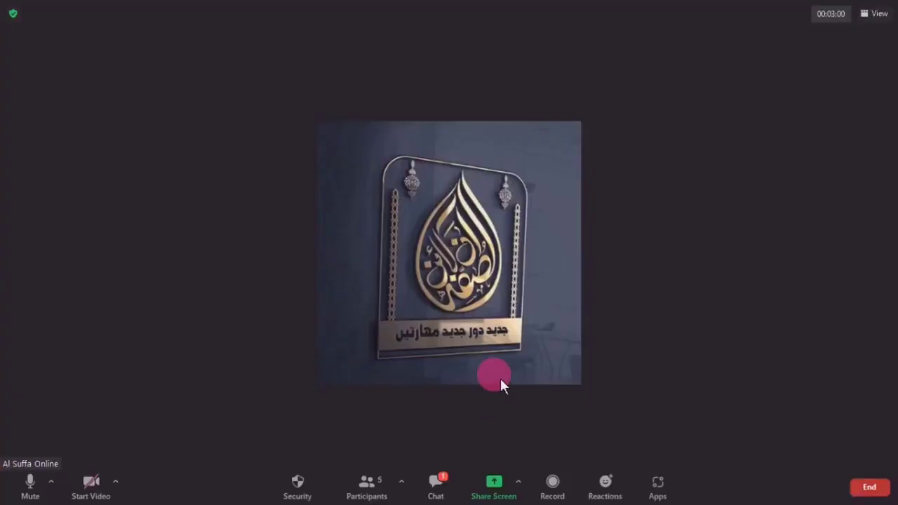